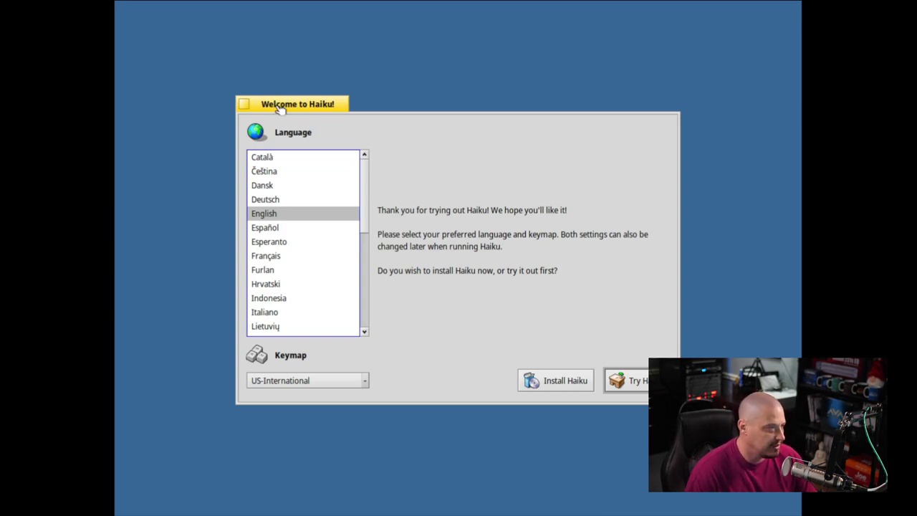
Start the Haiku installation in English with the US-International keymap, and continue past the installer's introductory information and partition notice.
{"action": "left_click_drag", "start_coordinate": [277, 104], "coordinate": [222, 106]}
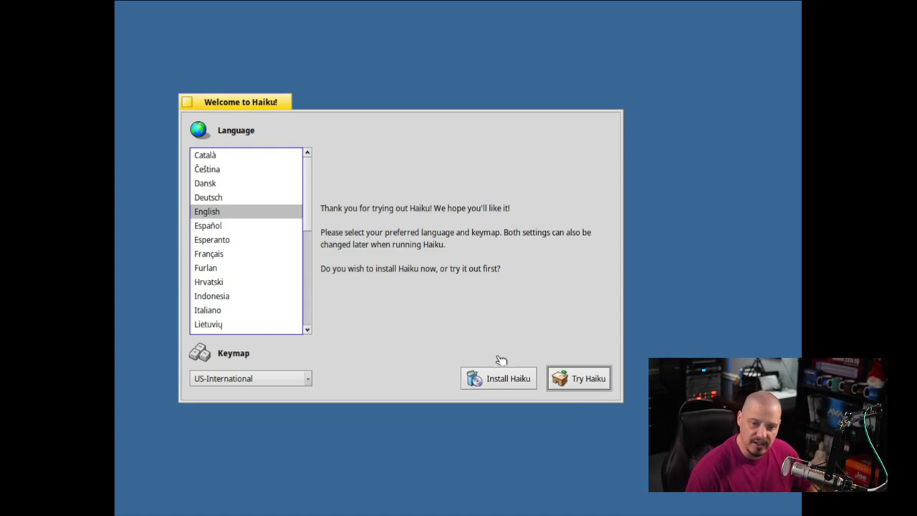
{"action": "left_click", "coordinate": [494, 386]}
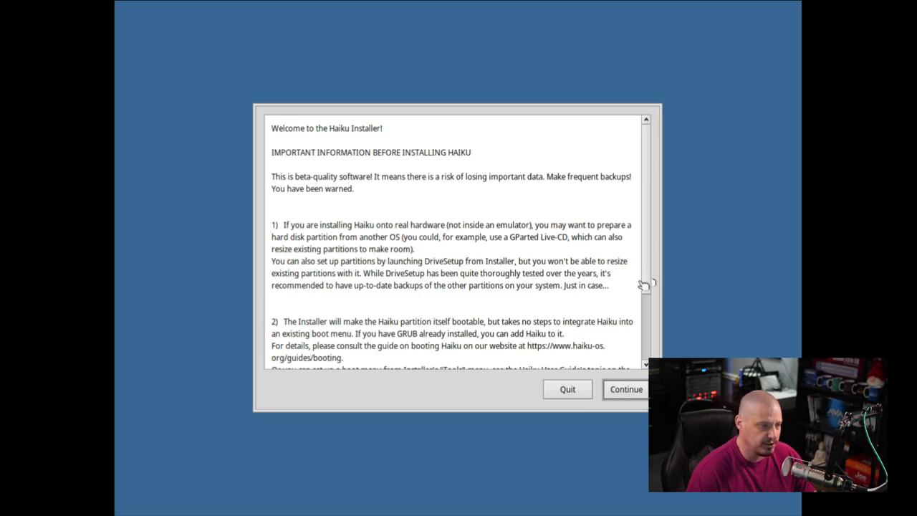
{"action": "scroll", "coordinate": [647, 312], "scroll_direction": "down", "scroll_amount": 3}
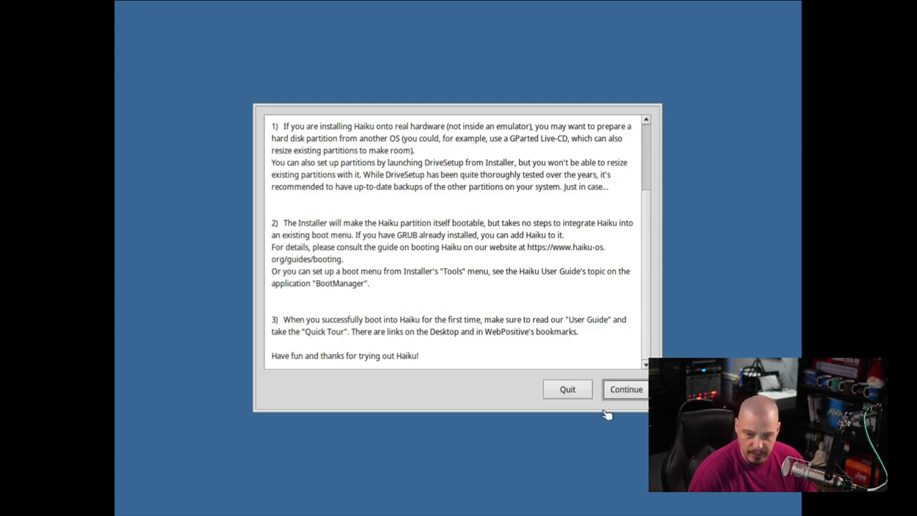
{"action": "left_click", "coordinate": [626, 393]}
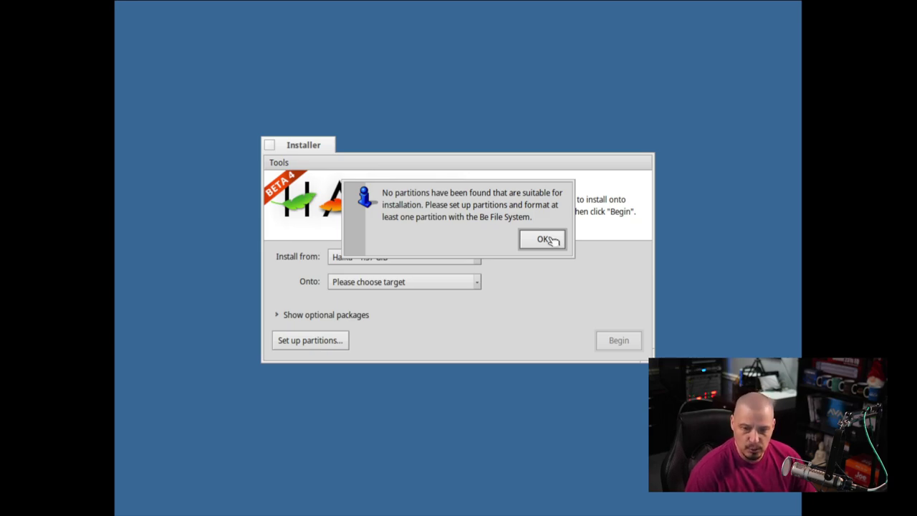
{"action": "left_click", "coordinate": [546, 238]}
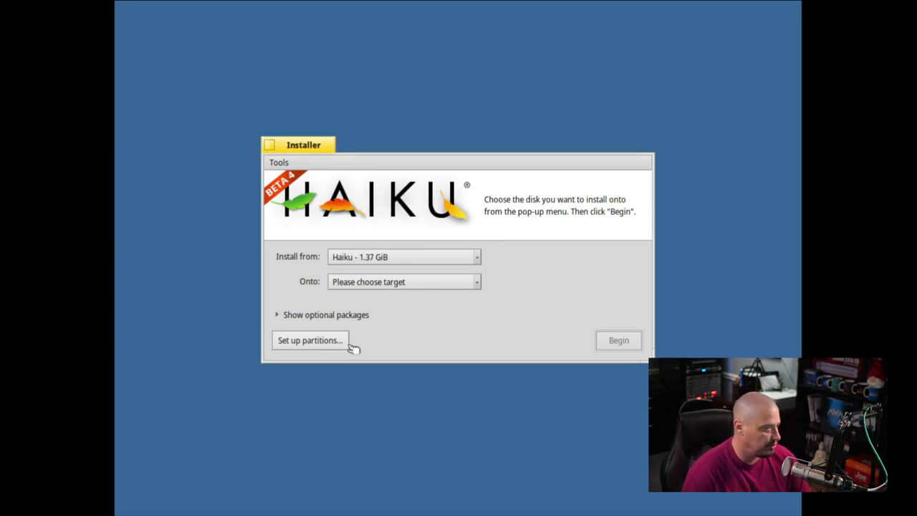
Check the available target disks for the installation and open the partition setup.
{"action": "left_click", "coordinate": [356, 285]}
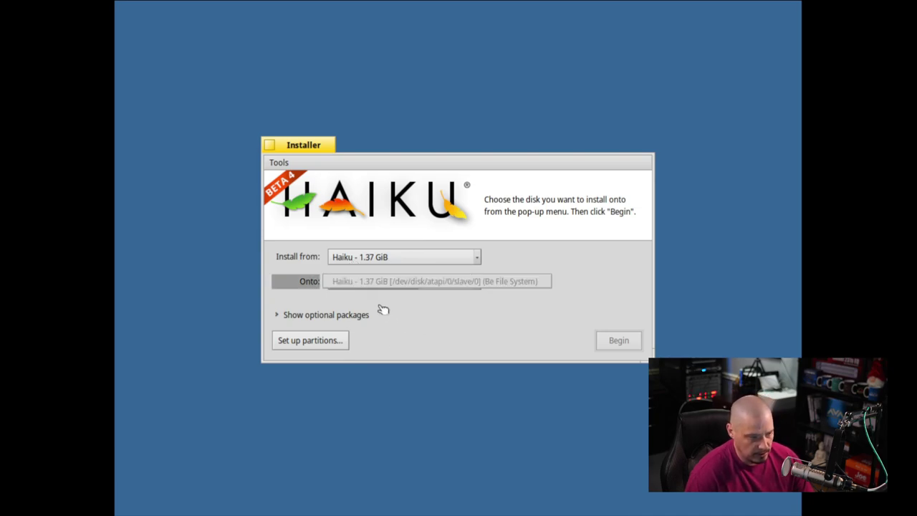
{"action": "left_click", "coordinate": [390, 301]}
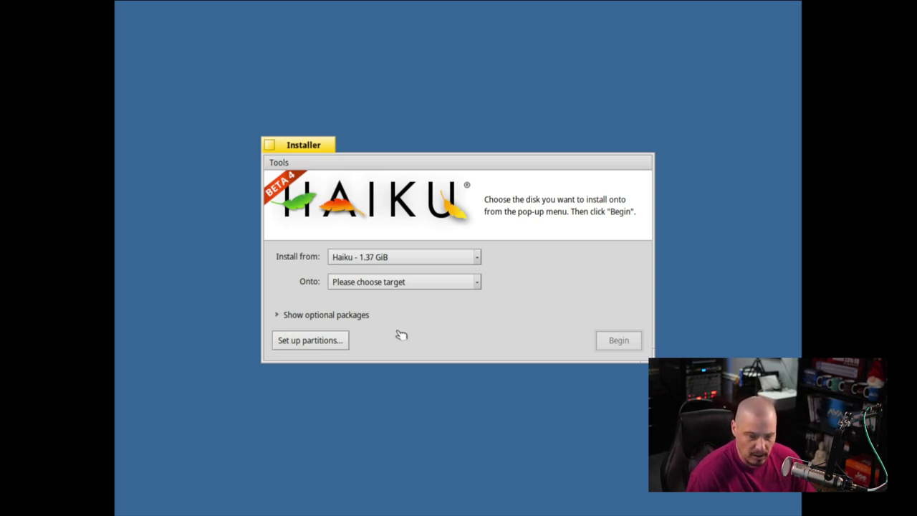
{"action": "left_click", "coordinate": [320, 346]}
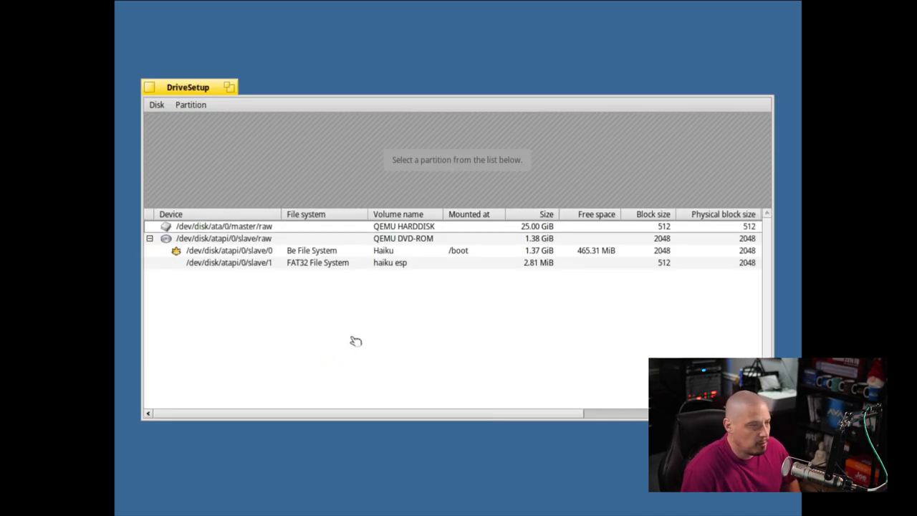
Initialize the 25 GiB QEMU HARDDISK with an Intel Partition Map and write the changes to disk.
{"action": "left_click", "coordinate": [208, 226]}
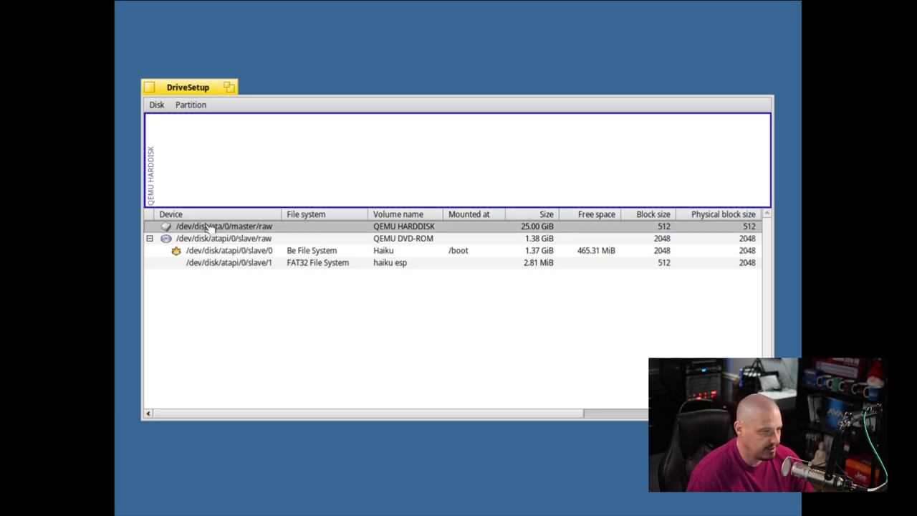
{"action": "left_click", "coordinate": [156, 106]}
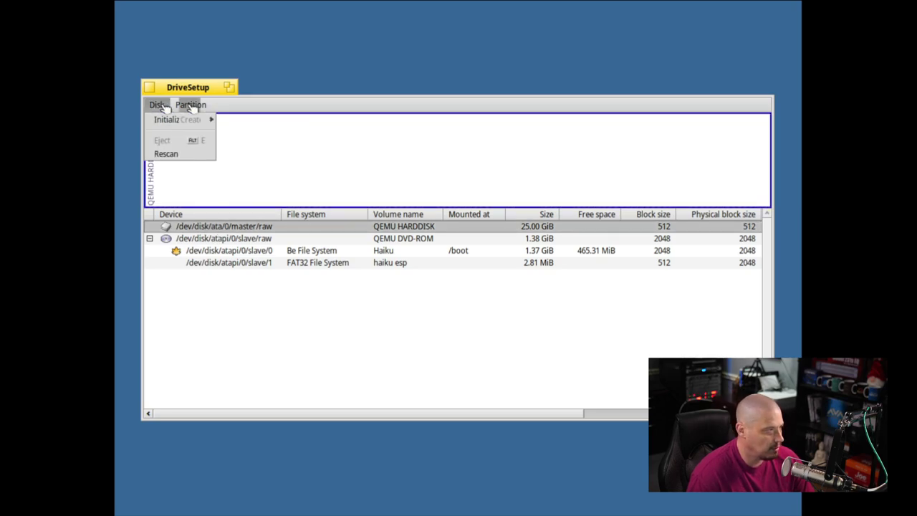
{"action": "mouse_move", "coordinate": [192, 107]}
{"action": "mouse_move", "coordinate": [164, 127]}
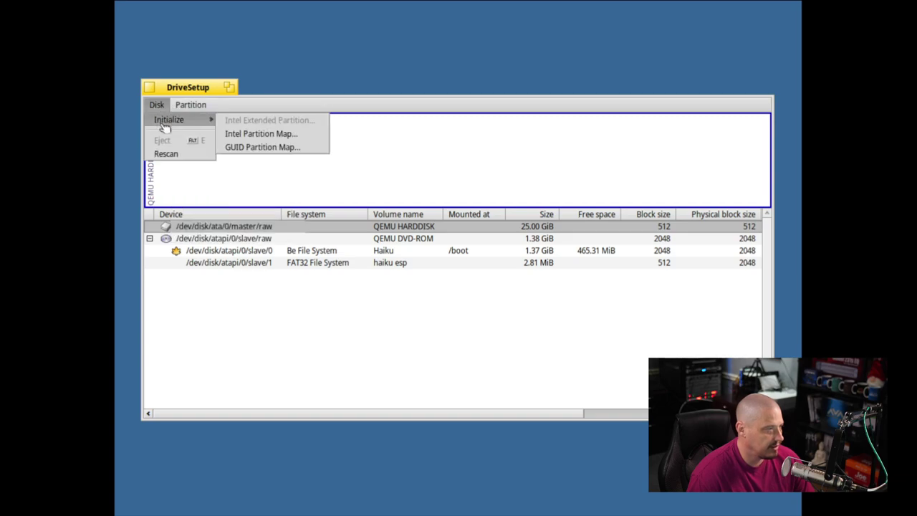
{"action": "left_click", "coordinate": [306, 140]}
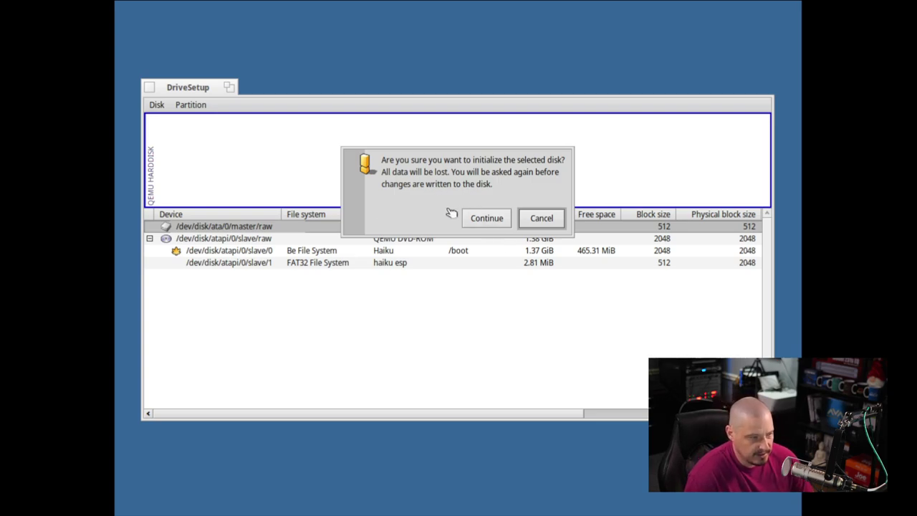
{"action": "left_click", "coordinate": [493, 224]}
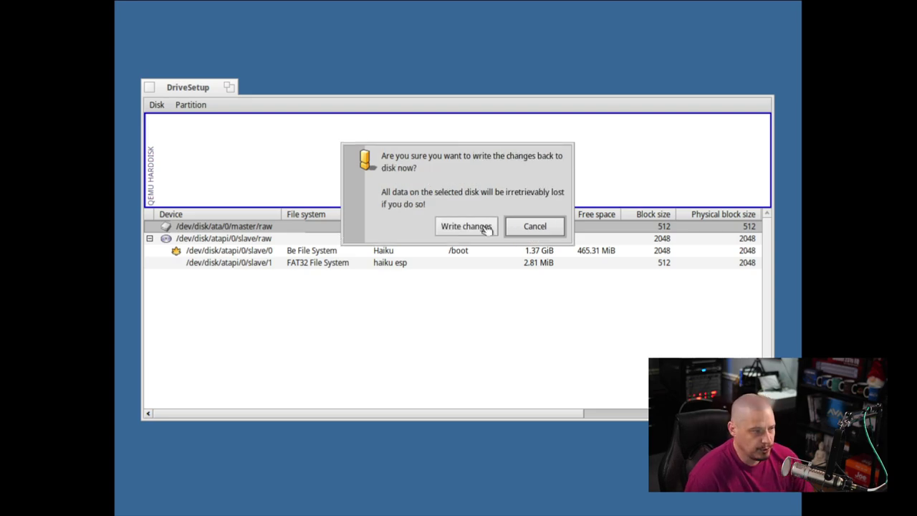
{"action": "left_click", "coordinate": [466, 227]}
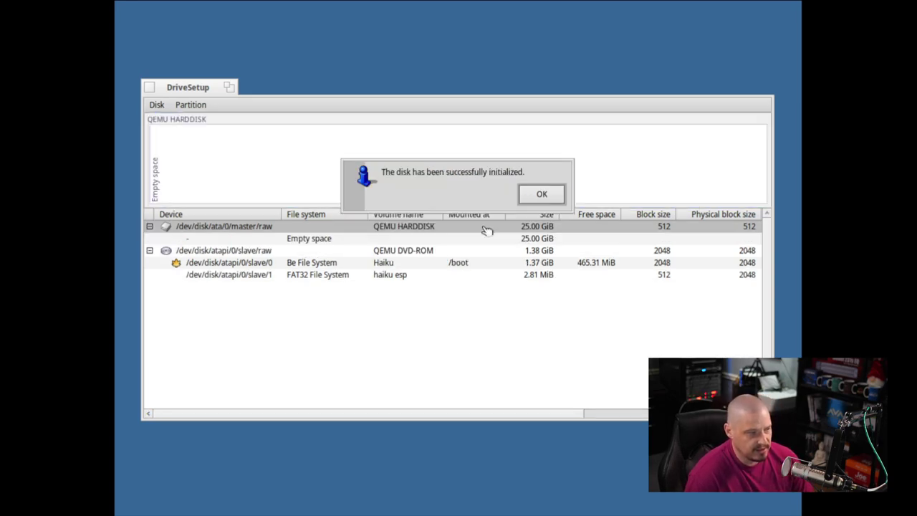
{"action": "left_click", "coordinate": [542, 194]}
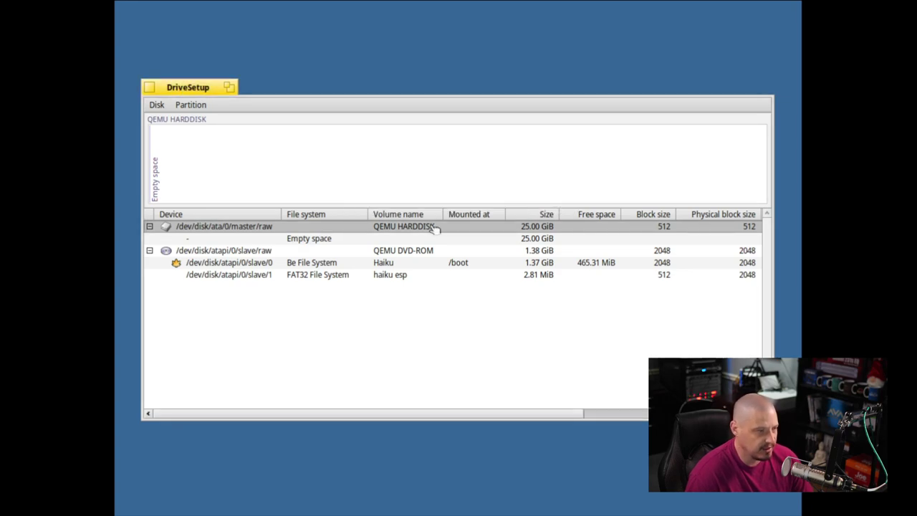
Format the raw QEMU HARDDISK with the Be File System, keeping block size 2048 and query support, and close the partition setup.
{"action": "right_click", "coordinate": [213, 231]}
{"action": "mouse_move", "coordinate": [276, 254]}
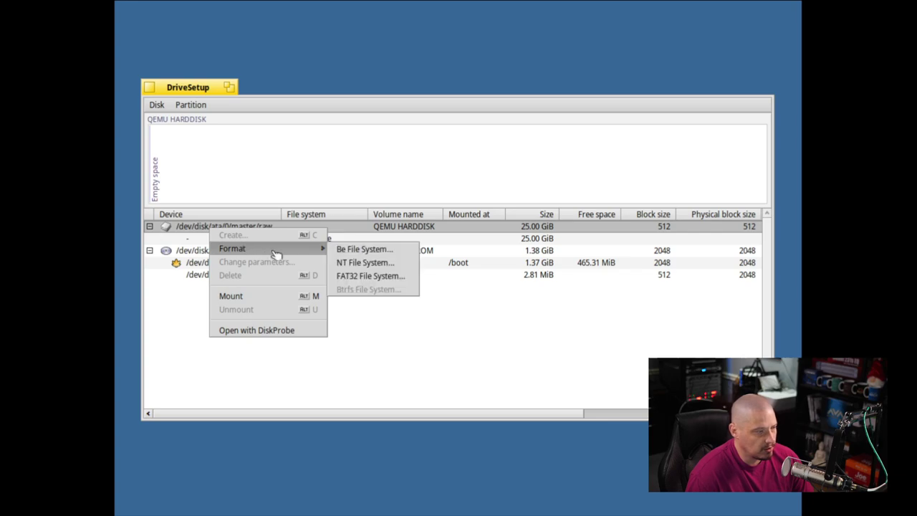
{"action": "left_click", "coordinate": [380, 255]}
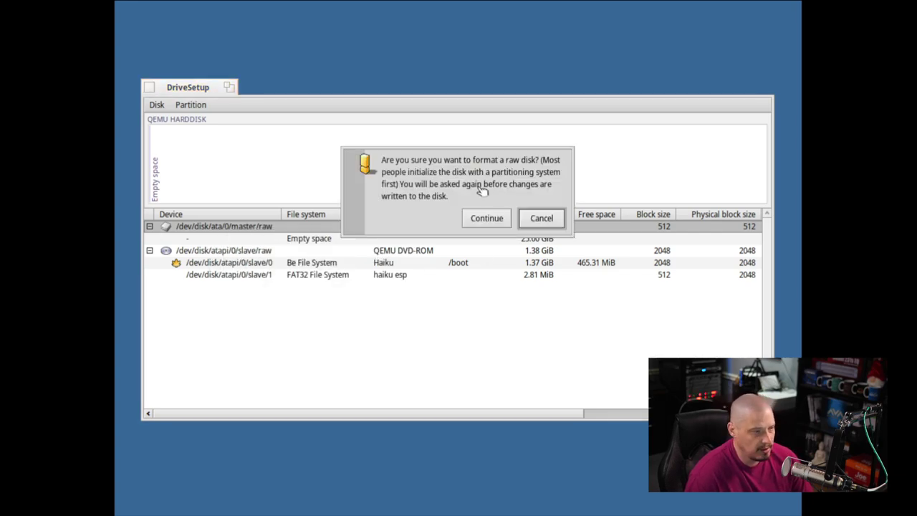
{"action": "left_click", "coordinate": [492, 226]}
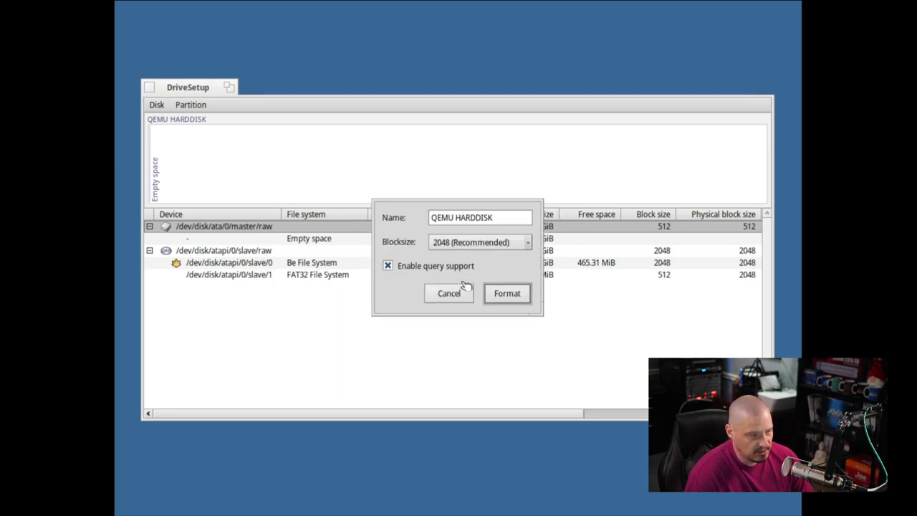
{"action": "left_click", "coordinate": [512, 295]}
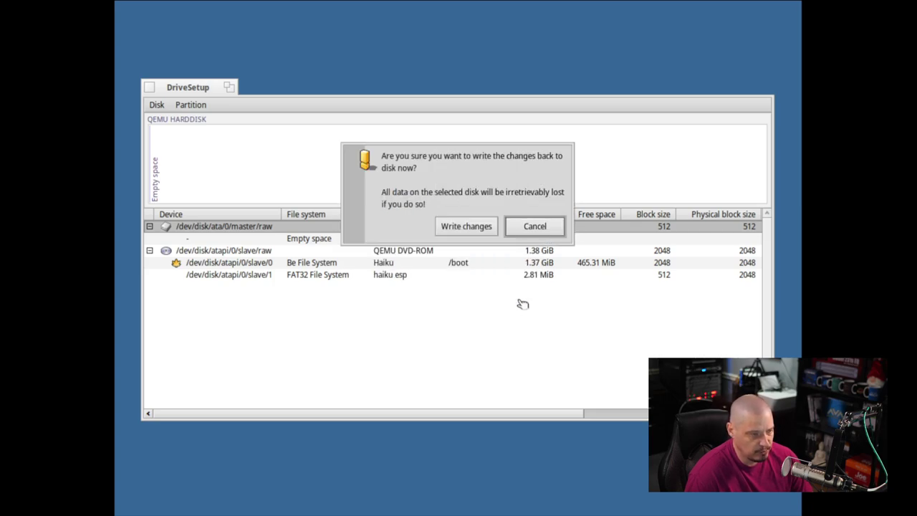
{"action": "left_click", "coordinate": [478, 228]}
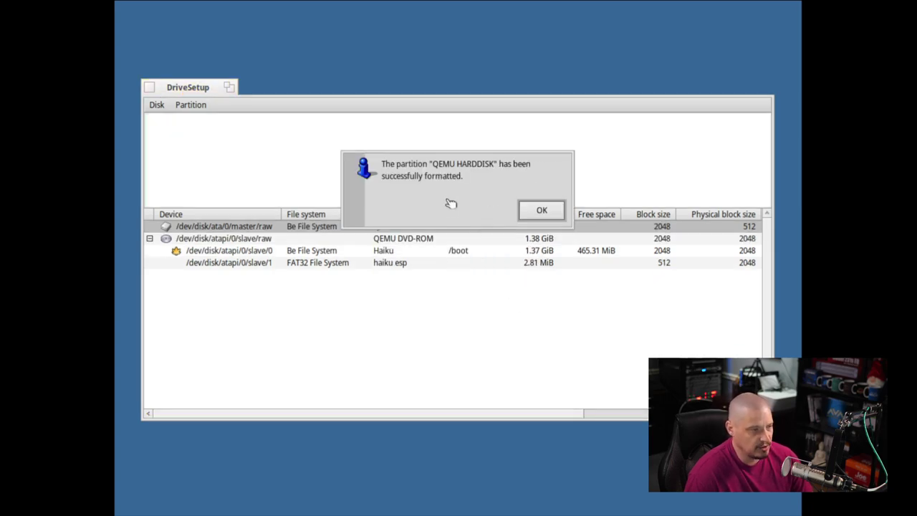
{"action": "left_click", "coordinate": [540, 211]}
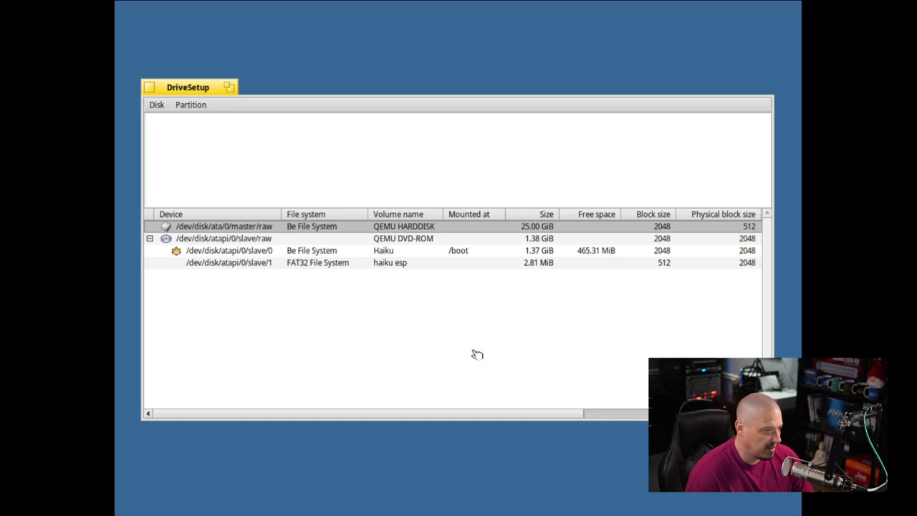
{"action": "left_click", "coordinate": [150, 87]}
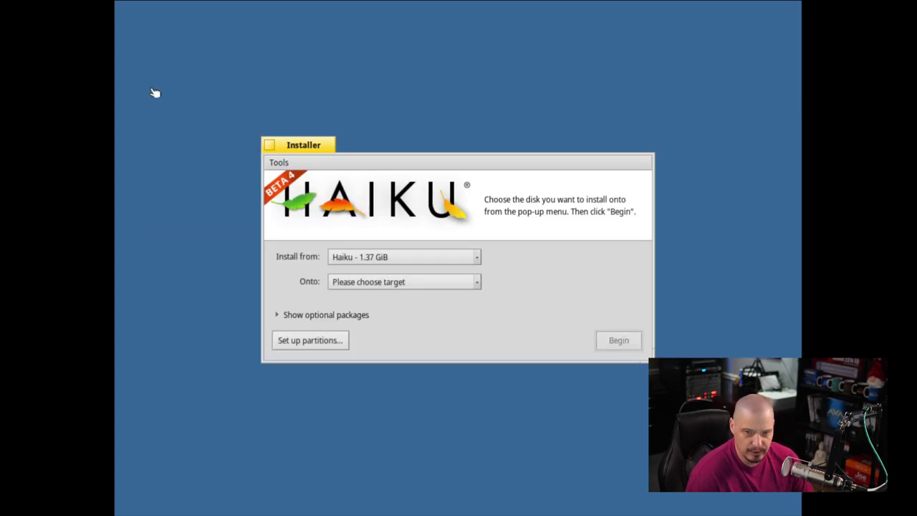
Choose QEMU HARDDISK as the target for installing from the Haiku source and begin the installation.
{"action": "left_click", "coordinate": [364, 258]}
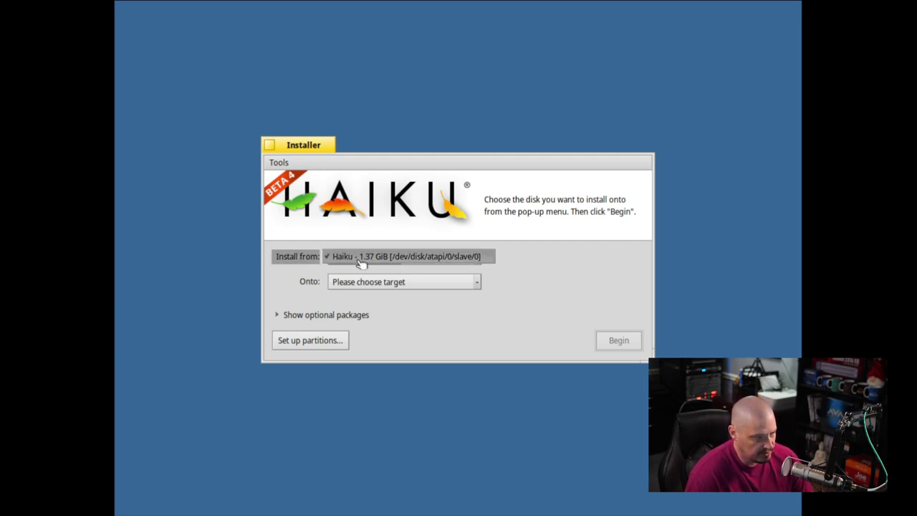
{"action": "left_click", "coordinate": [362, 260]}
{"action": "left_click", "coordinate": [364, 285]}
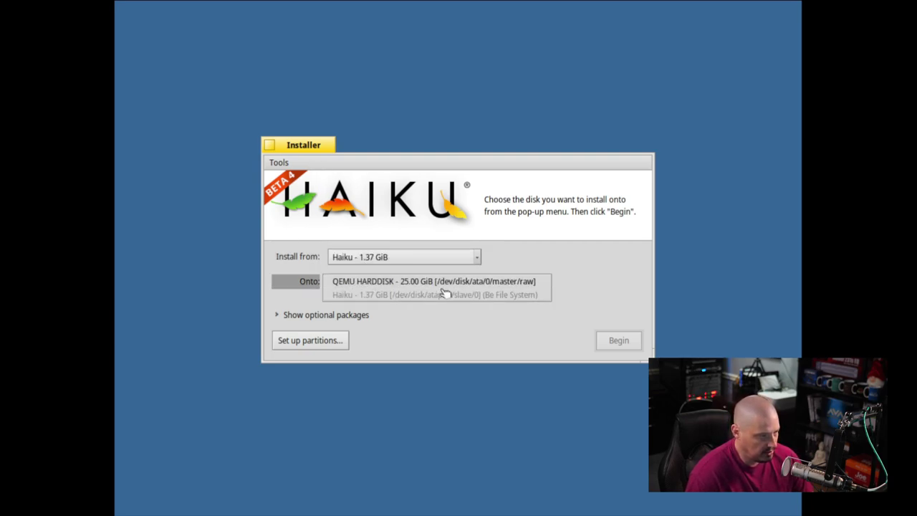
{"action": "left_click", "coordinate": [439, 281]}
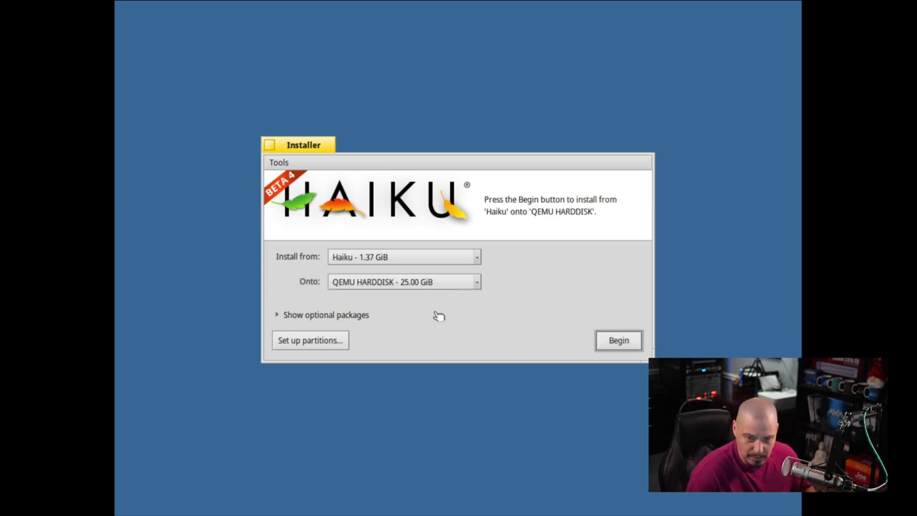
{"action": "left_click", "coordinate": [631, 342]}
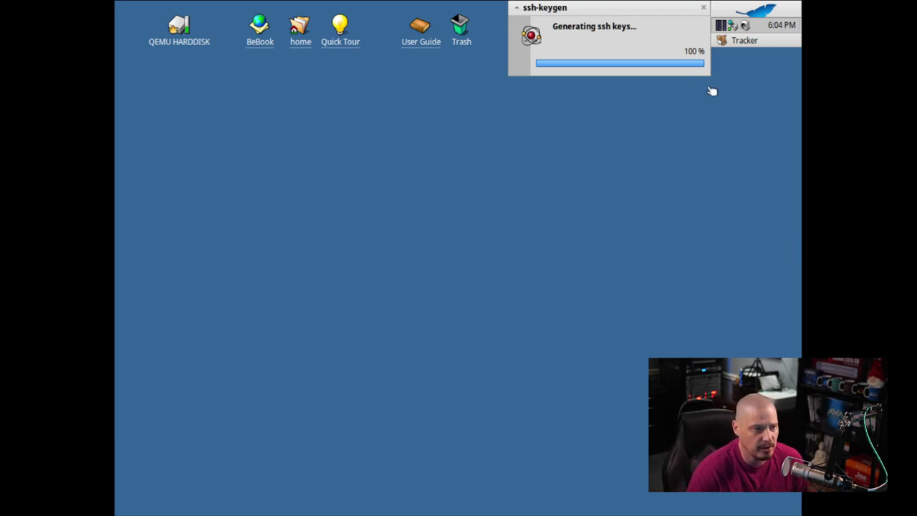
Dismiss the ssh-keygen notification and browse the desktop's folders, including the system folder's apps and packages.
{"action": "left_click", "coordinate": [703, 8]}
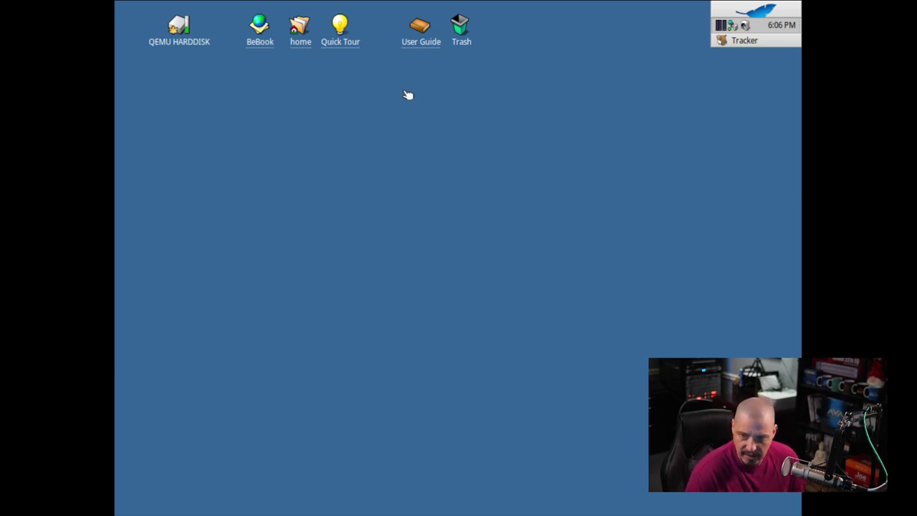
{"action": "right_click", "coordinate": [405, 92]}
{"action": "mouse_move", "coordinate": [417, 118]}
{"action": "mouse_move", "coordinate": [464, 104]}
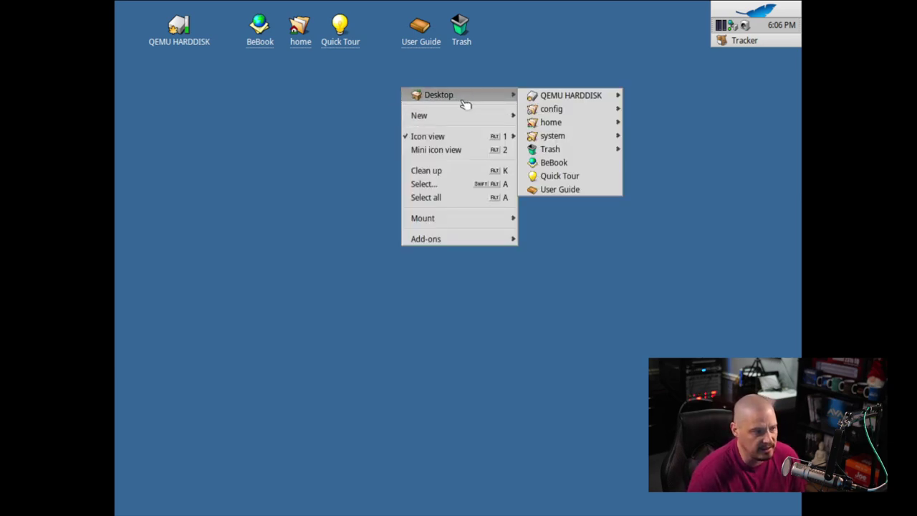
{"action": "mouse_move", "coordinate": [549, 99]}
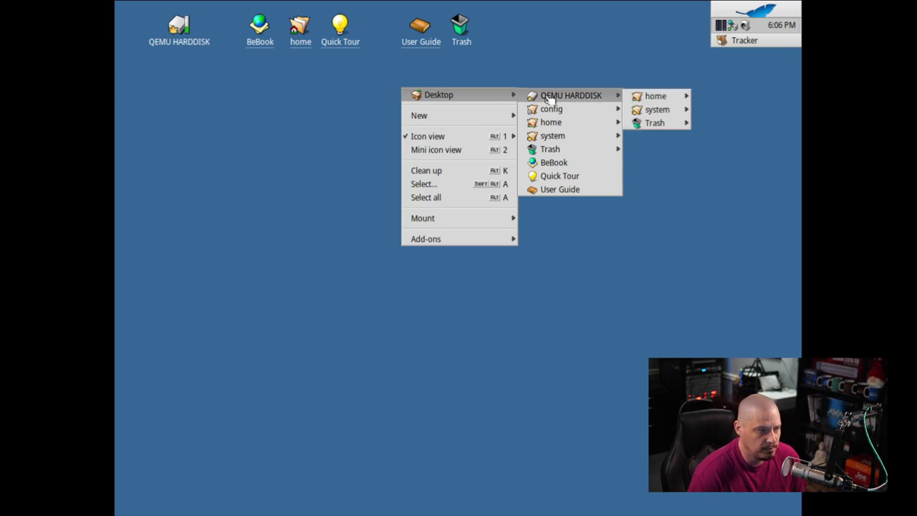
{"action": "mouse_move", "coordinate": [573, 138]}
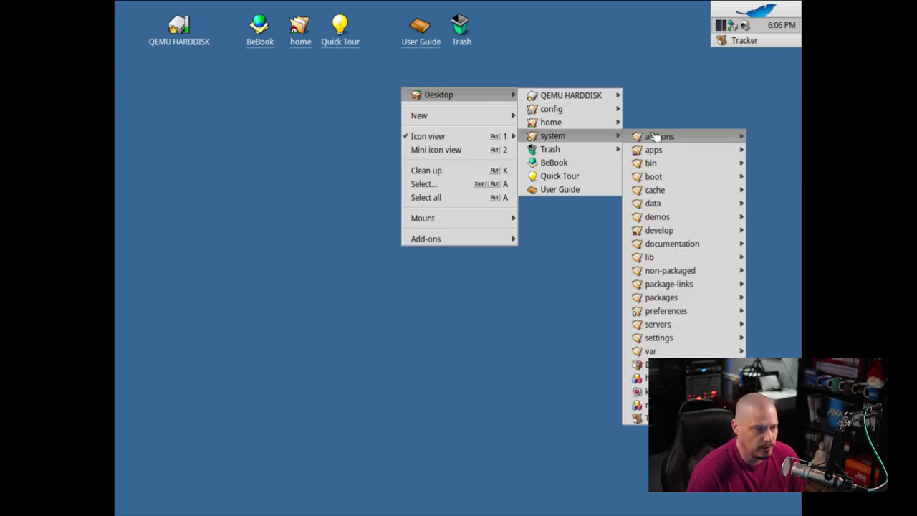
{"action": "mouse_move", "coordinate": [660, 149]}
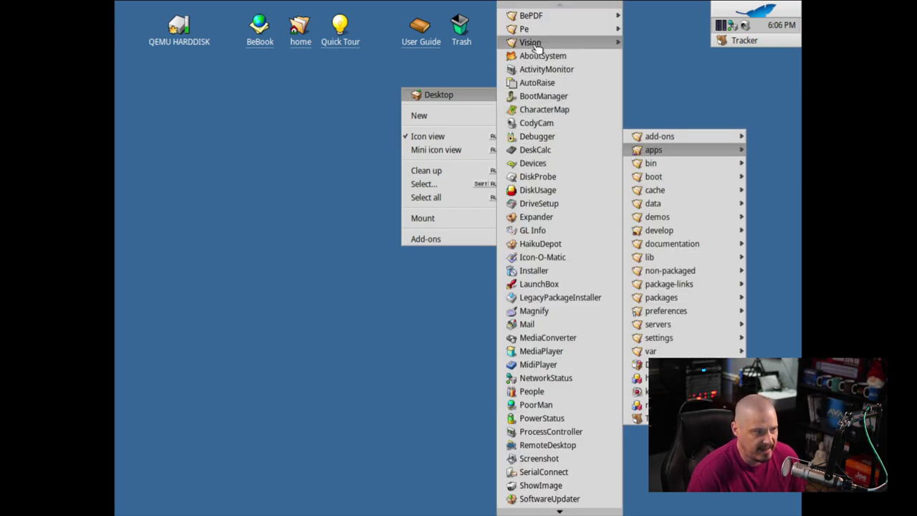
{"action": "mouse_move", "coordinate": [677, 301]}
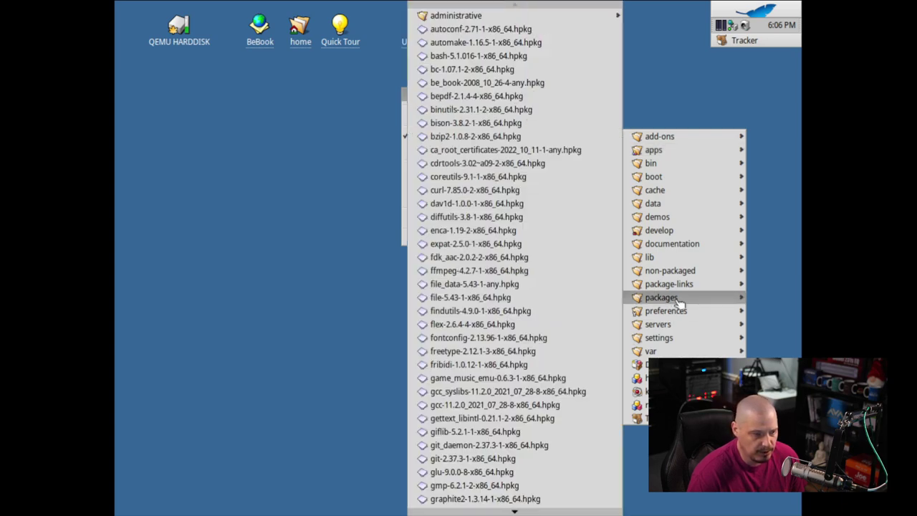
{"action": "mouse_move", "coordinate": [670, 316]}
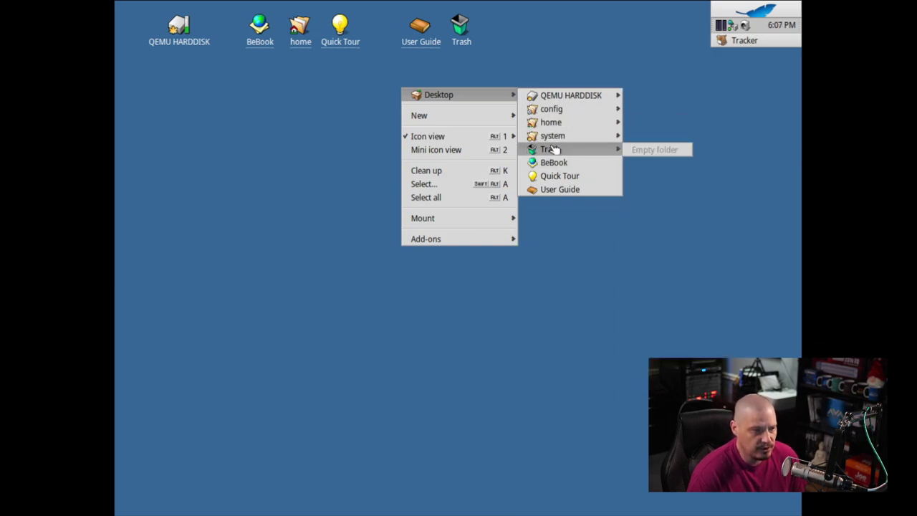
{"action": "left_click", "coordinate": [599, 295]}
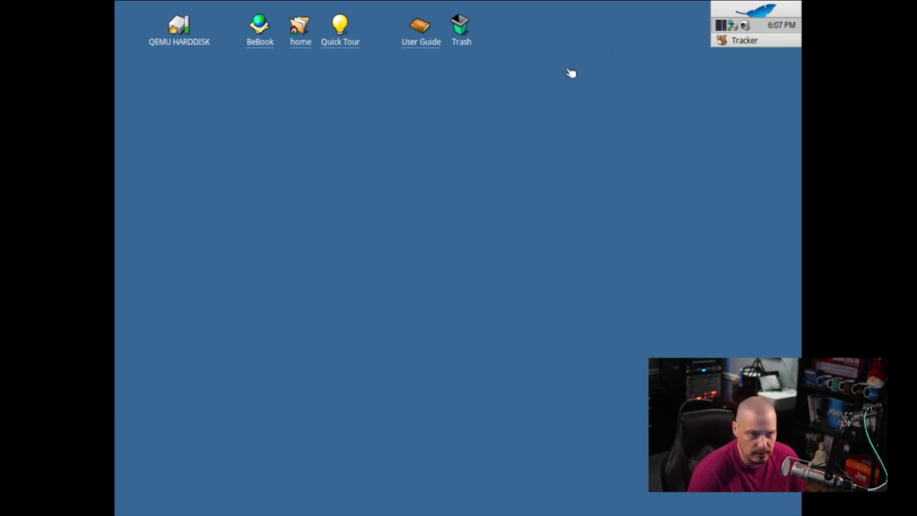
Look over the installed applications, then open the Preferences folder and close it again.
{"action": "left_click", "coordinate": [754, 12]}
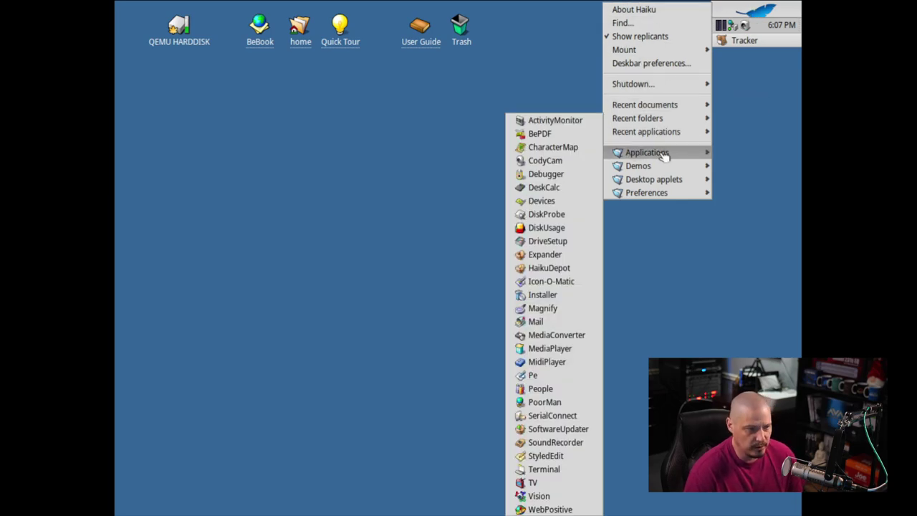
{"action": "mouse_move", "coordinate": [654, 198]}
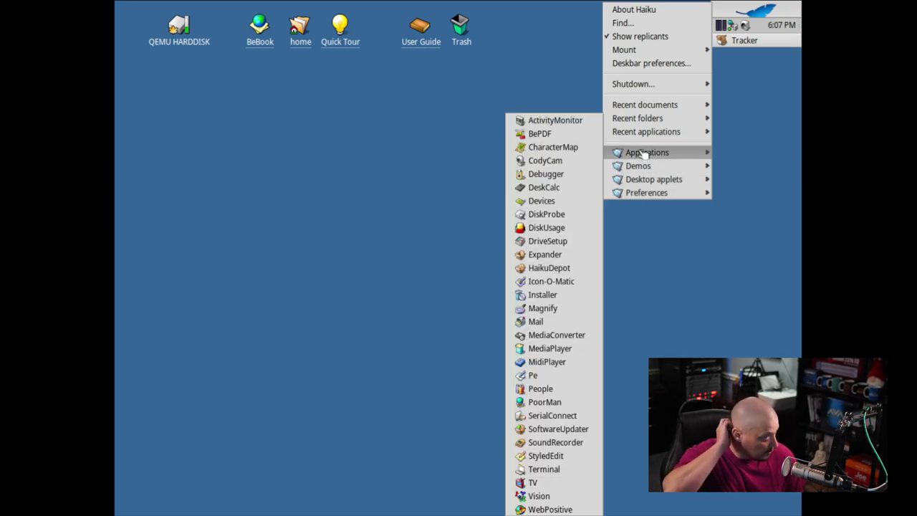
{"action": "left_click", "coordinate": [627, 195]}
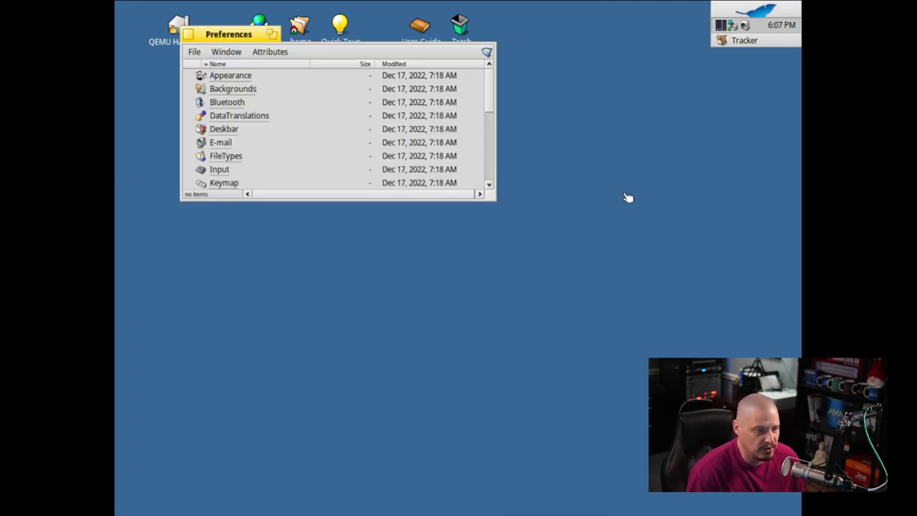
{"action": "left_click", "coordinate": [188, 35]}
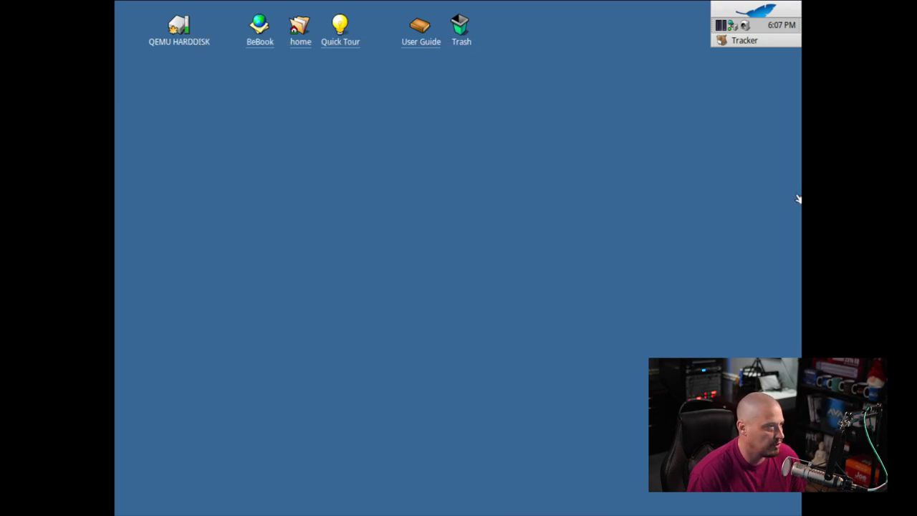
Open the Appearance preferences, view the Colors and Fonts settings, and close them.
{"action": "left_click", "coordinate": [781, 15]}
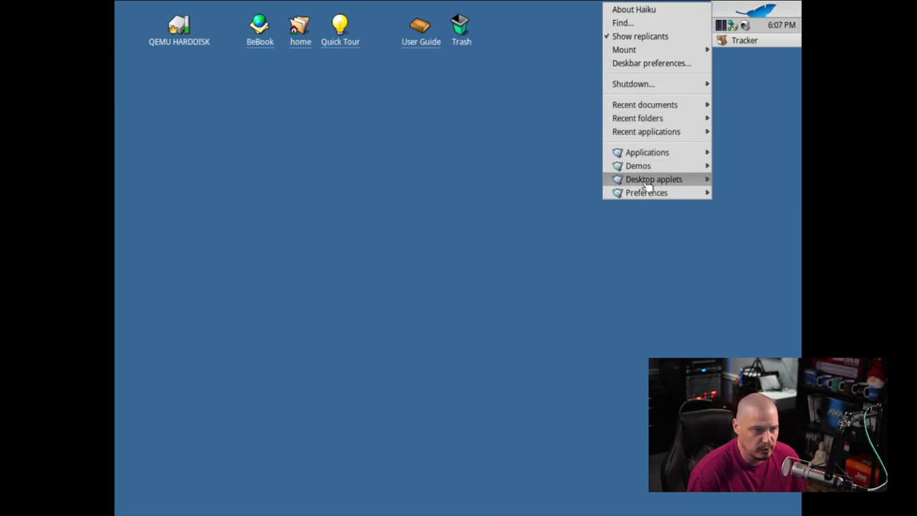
{"action": "mouse_move", "coordinate": [634, 195]}
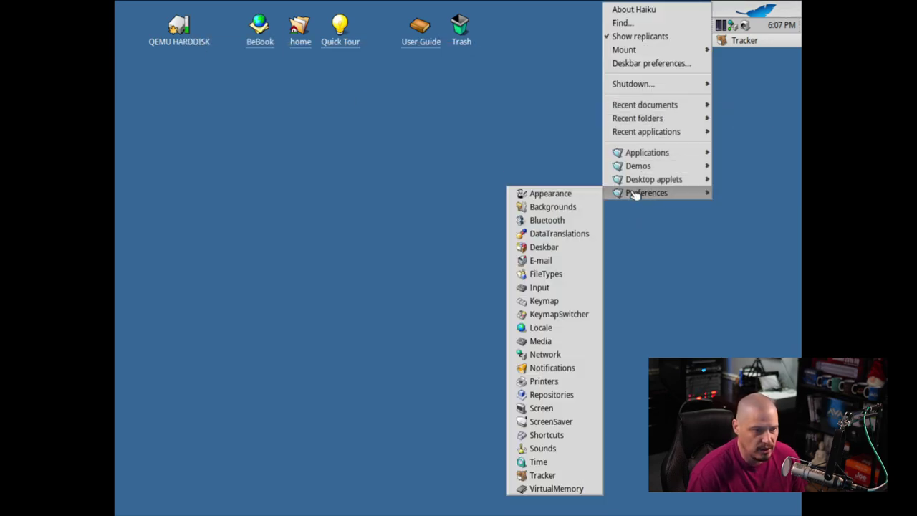
{"action": "left_click", "coordinate": [551, 195]}
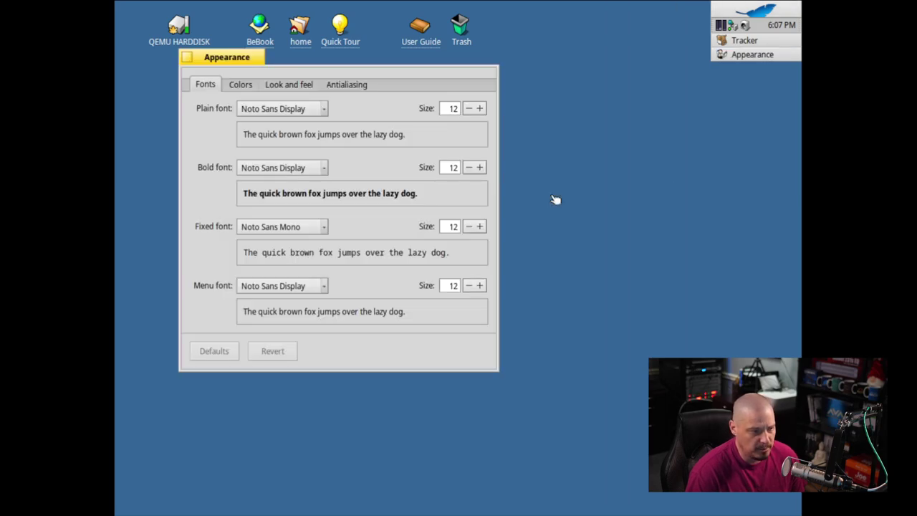
{"action": "left_click", "coordinate": [242, 87]}
{"action": "left_click", "coordinate": [206, 86]}
{"action": "left_click", "coordinate": [187, 57]}
Set the screen resolution to 1920 x 1080 for all workspaces, keep the new settings, and close the Screen preferences.
{"action": "left_click", "coordinate": [745, 12]}
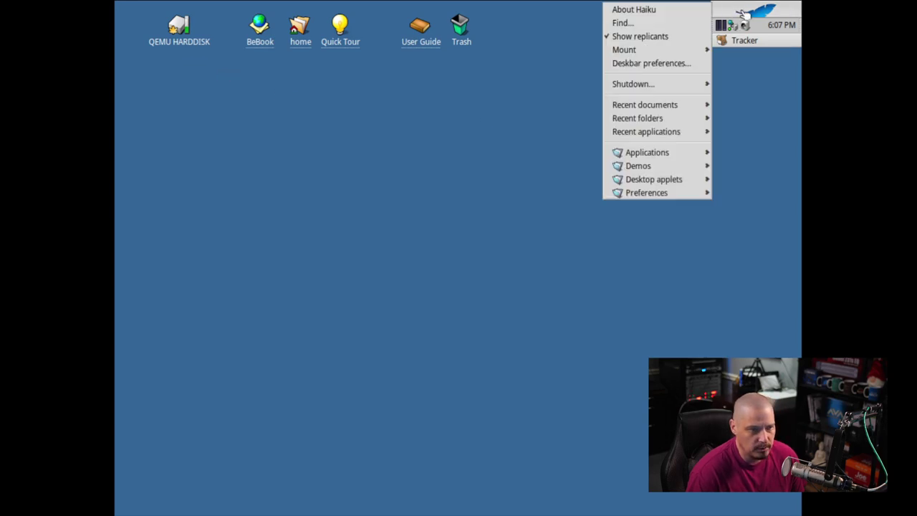
{"action": "mouse_move", "coordinate": [645, 192]}
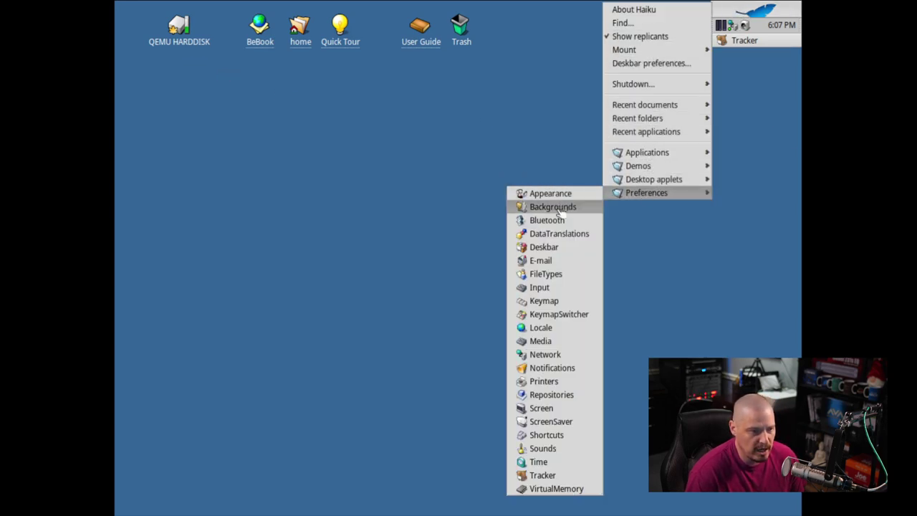
{"action": "left_click", "coordinate": [570, 409]}
{"action": "left_click", "coordinate": [549, 203]}
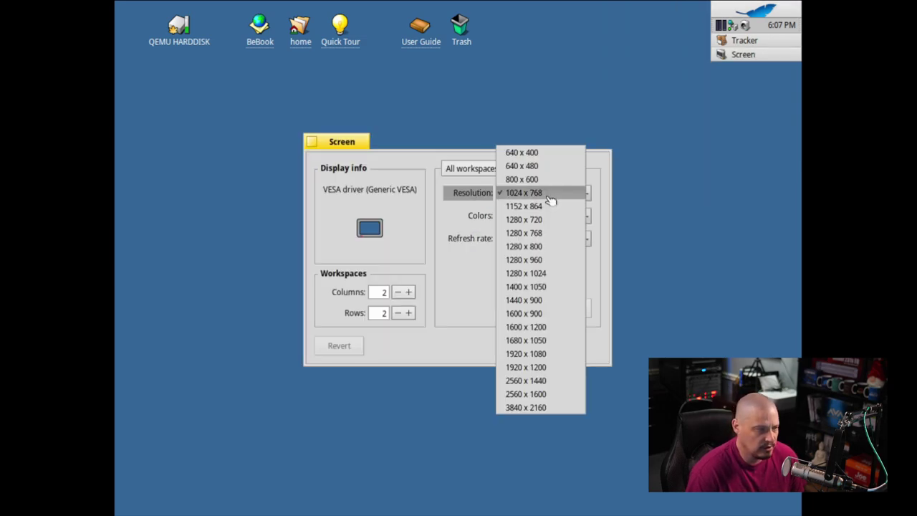
{"action": "left_click", "coordinate": [557, 354]}
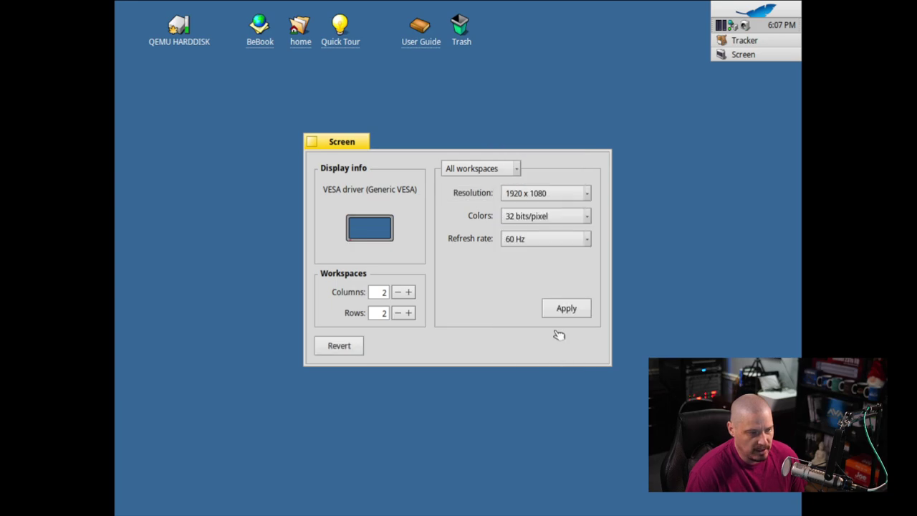
{"action": "left_click", "coordinate": [566, 308]}
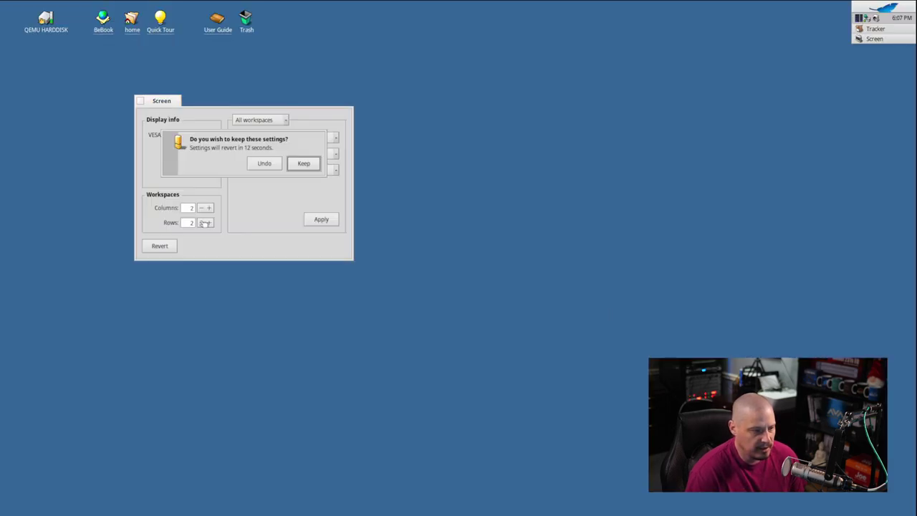
{"action": "left_click", "coordinate": [310, 168]}
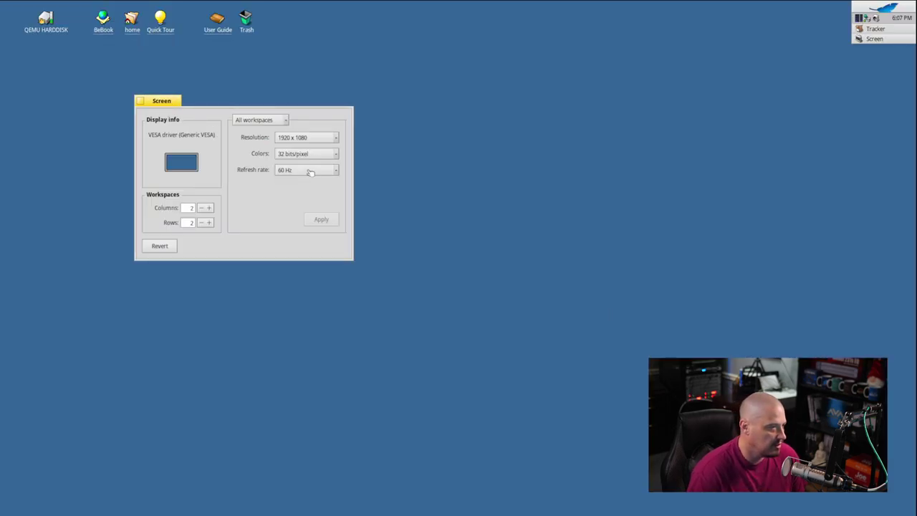
{"action": "left_click", "coordinate": [141, 102]}
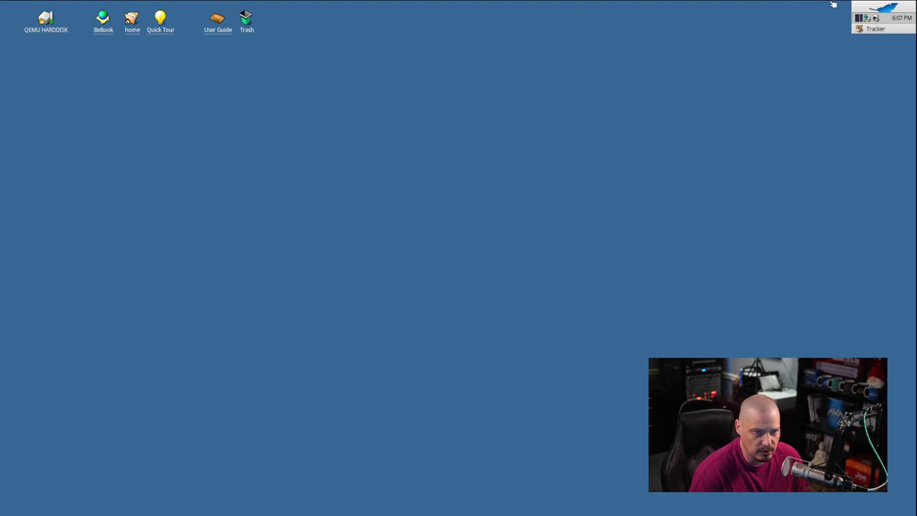
Look over the available demos and desktop applets, then open the Appearance preferences and move the window nearer the desktop's centre.
{"action": "left_click", "coordinate": [887, 6]}
{"action": "mouse_move", "coordinate": [804, 119]}
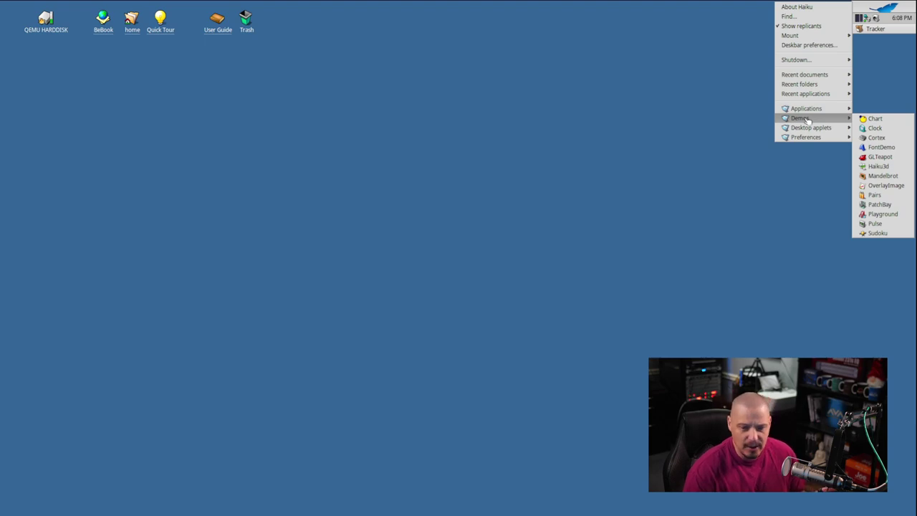
{"action": "mouse_move", "coordinate": [780, 127]}
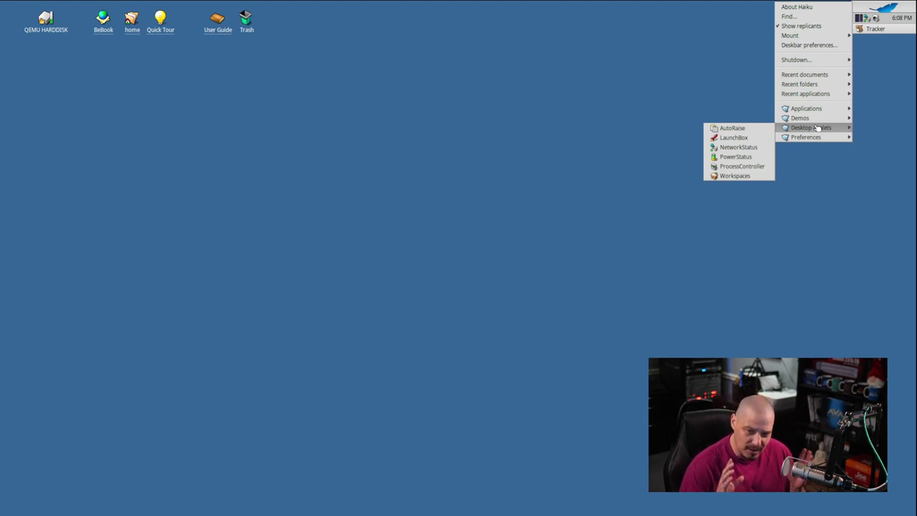
{"action": "mouse_move", "coordinate": [806, 139]}
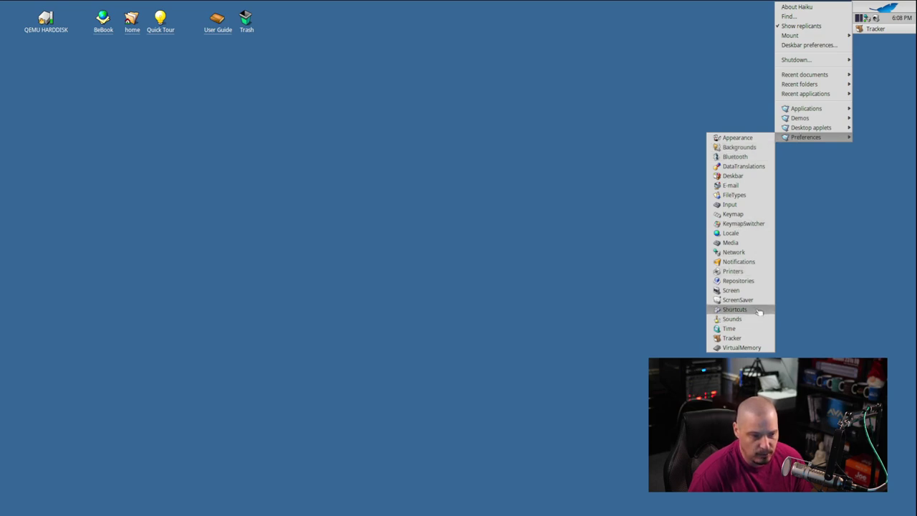
{"action": "left_click", "coordinate": [749, 141]}
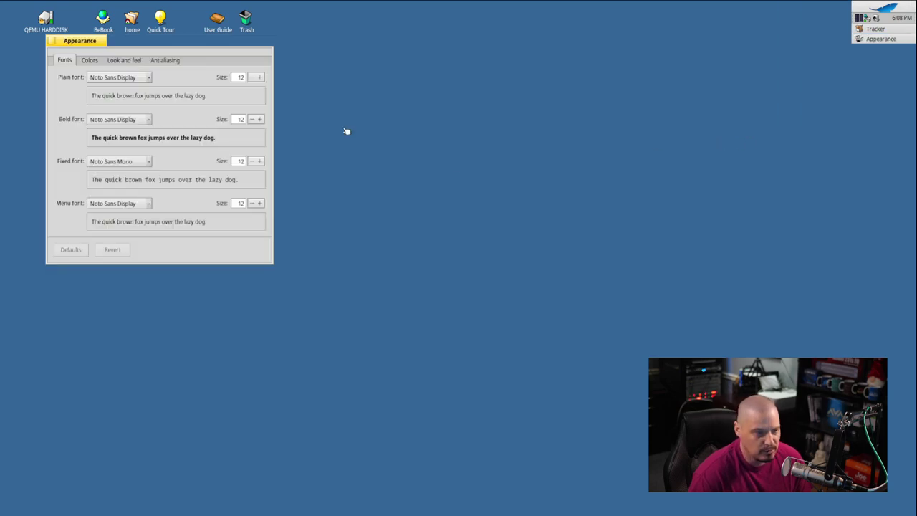
{"action": "left_click_drag", "start_coordinate": [85, 43], "coordinate": [526, 84]}
Increase the plain, bold, fixed and menu font sizes to 14.
{"action": "left_click", "coordinate": [701, 120]}
{"action": "left_click", "coordinate": [701, 120]}
{"action": "left_click", "coordinate": [701, 163]}
{"action": "left_click", "coordinate": [701, 162]}
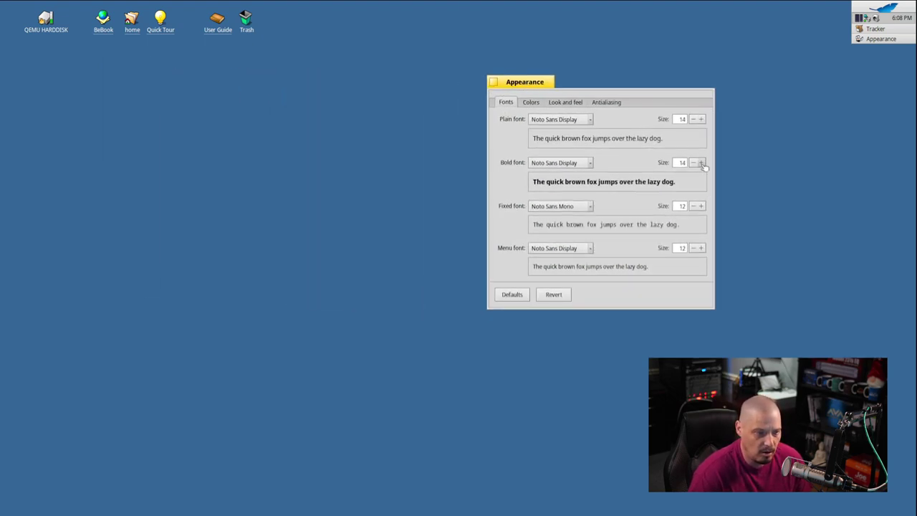
{"action": "left_click", "coordinate": [702, 206]}
{"action": "left_click", "coordinate": [702, 206]}
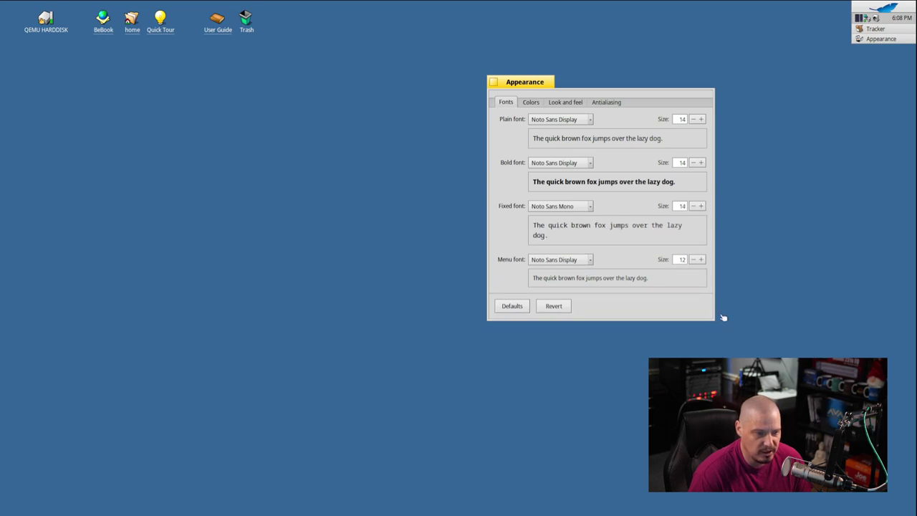
{"action": "left_click", "coordinate": [701, 260]}
{"action": "left_click", "coordinate": [702, 260]}
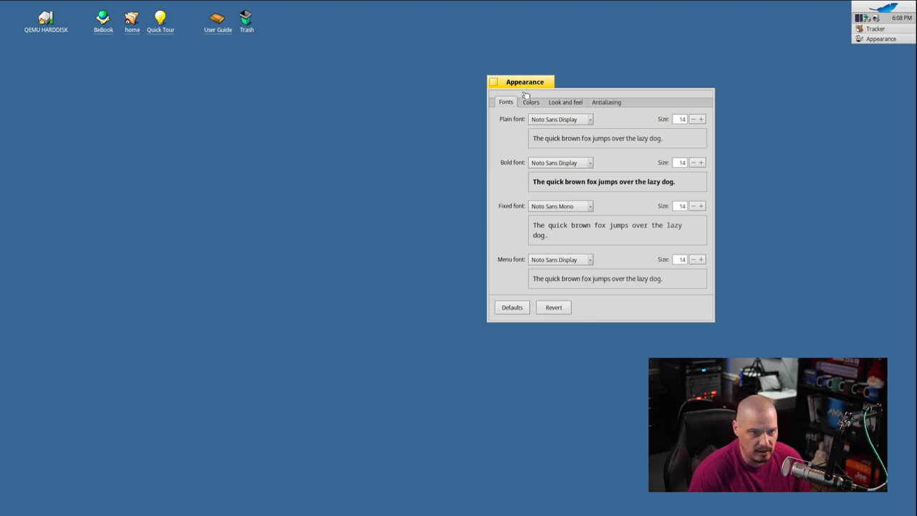
Raise the menu, fixed, bold and plain font sizes to 16 and close the Appearance preferences.
{"action": "left_click", "coordinate": [701, 260]}
{"action": "left_click", "coordinate": [700, 259]}
{"action": "left_click", "coordinate": [700, 206]}
{"action": "left_click", "coordinate": [700, 206]}
{"action": "left_click", "coordinate": [700, 163]}
{"action": "left_click", "coordinate": [700, 162]}
{"action": "left_click", "coordinate": [701, 118]}
{"action": "left_click", "coordinate": [700, 119]}
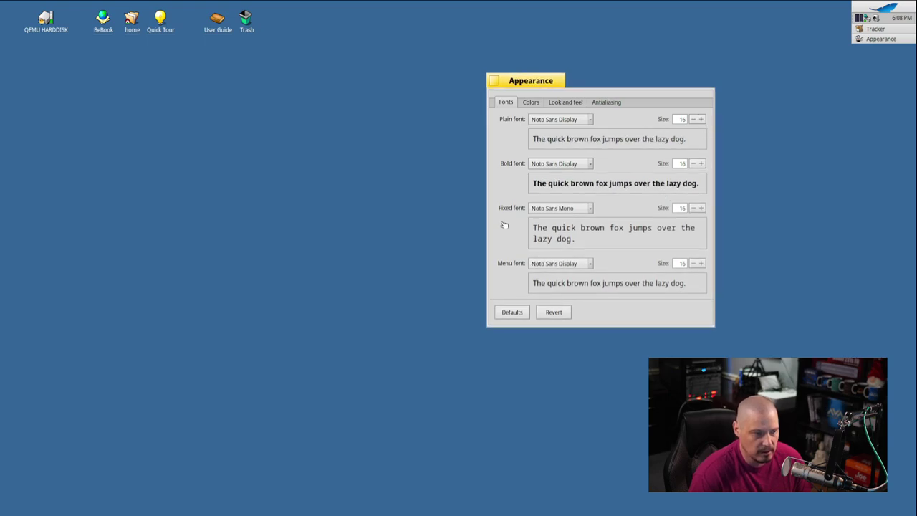
{"action": "left_click", "coordinate": [498, 81]}
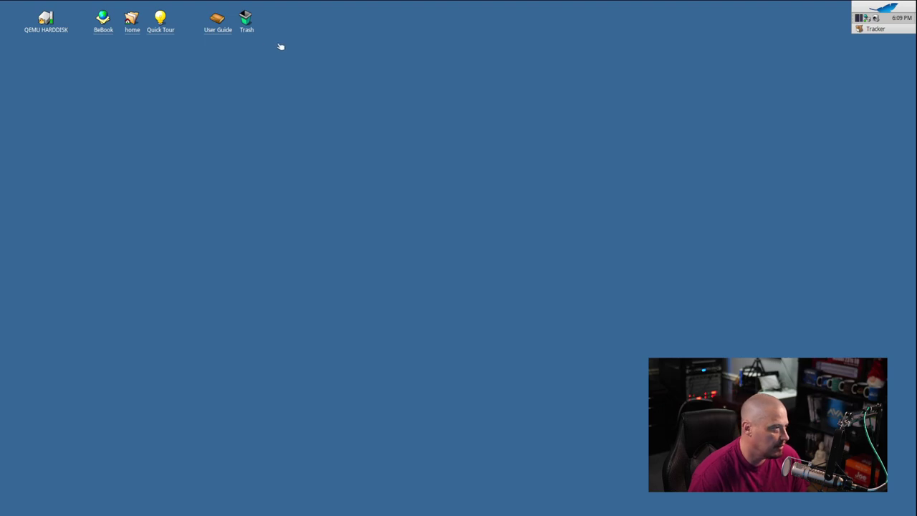
{"action": "left_click_drag", "start_coordinate": [278, 48], "coordinate": [228, 139]}
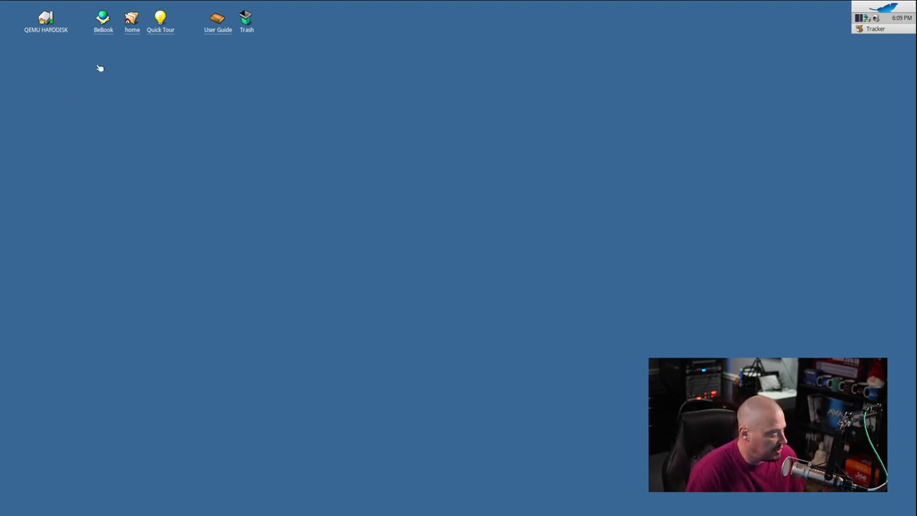
Open the BeBook in WebPositive, look through the browser's bookmarks and version information, and close the browser.
{"action": "double_click", "coordinate": [102, 36]}
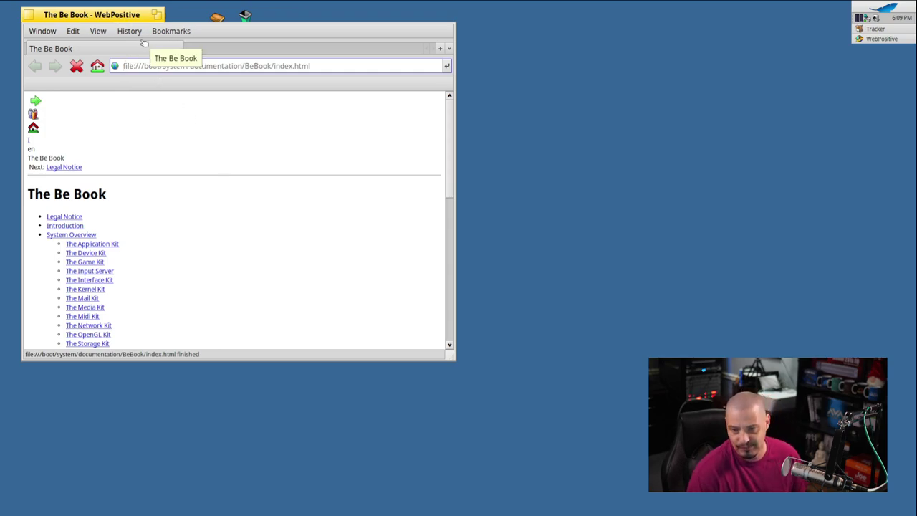
{"action": "left_click", "coordinate": [171, 31]}
{"action": "mouse_move", "coordinate": [190, 103]}
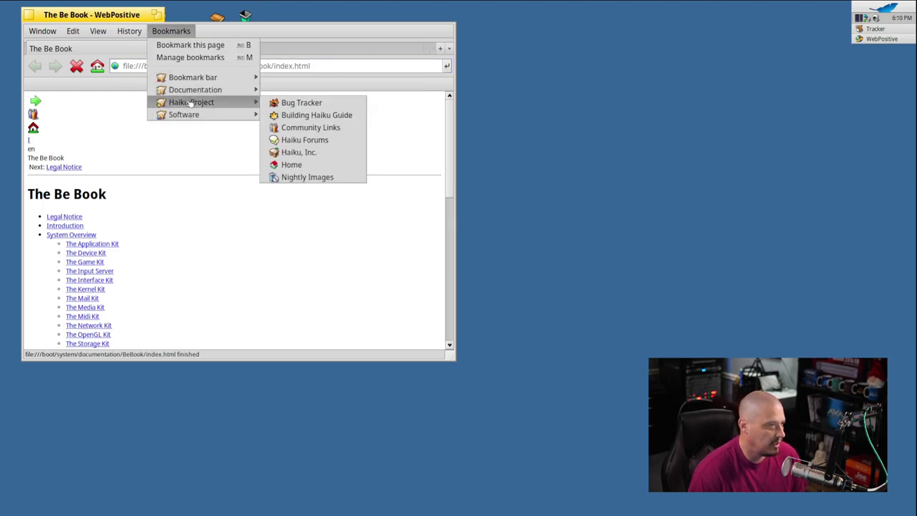
{"action": "mouse_move", "coordinate": [59, 33]}
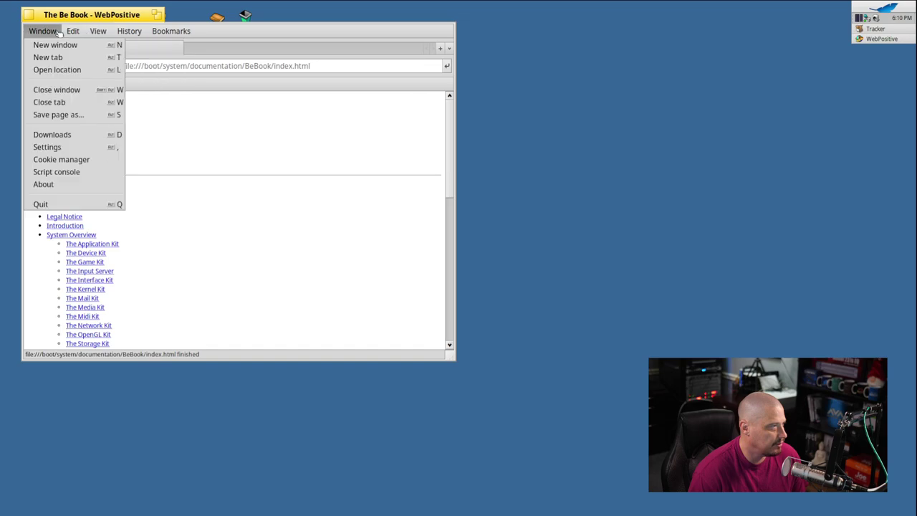
{"action": "left_click", "coordinate": [56, 185]}
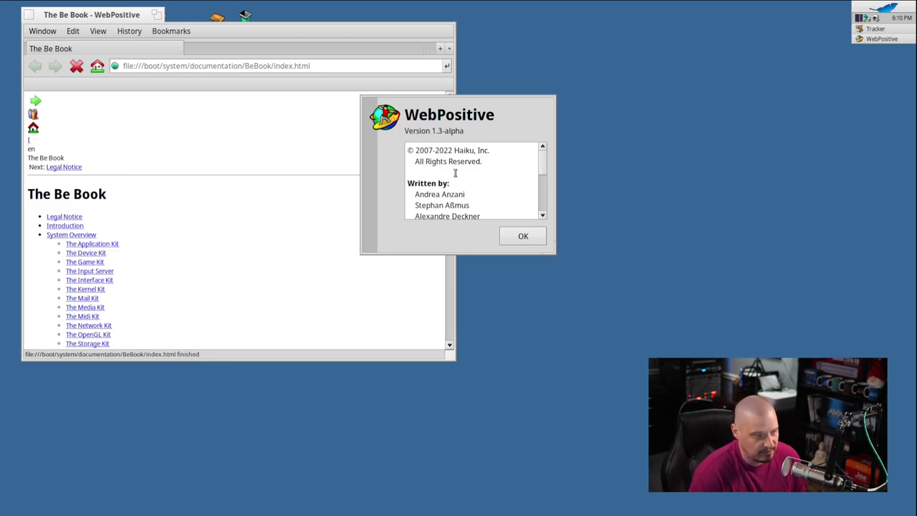
{"action": "key", "text": "Return"}
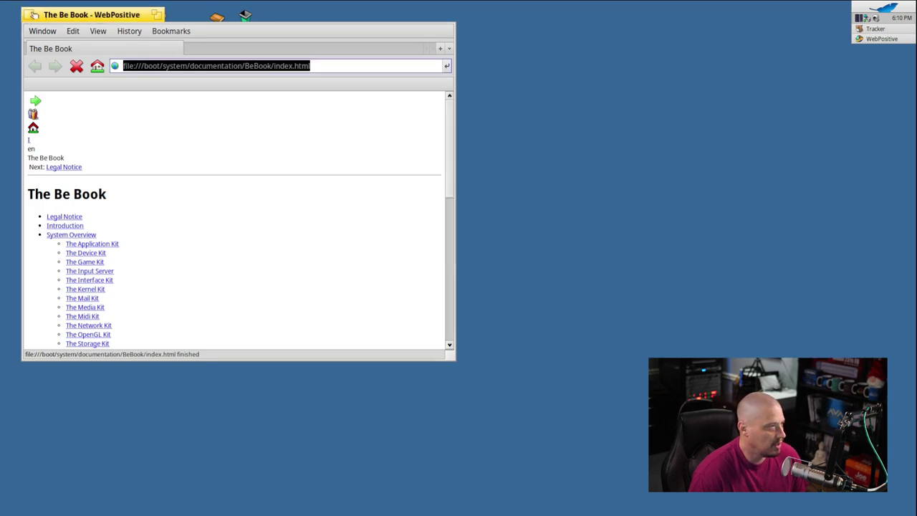
{"action": "left_click", "coordinate": [29, 15]}
{"action": "left_click", "coordinate": [177, 96]}
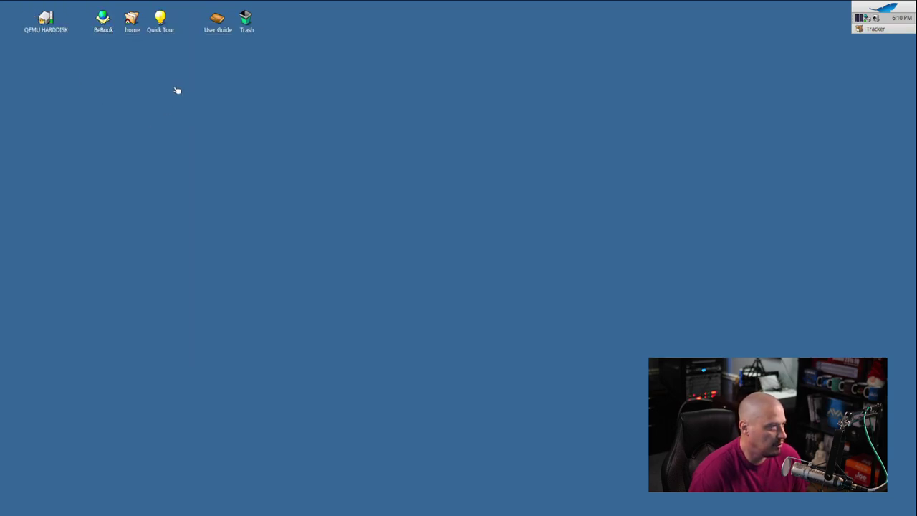
Open the home folder, move its window clear of the desktop icons, try its Desktop entry, and open the mail folder.
{"action": "double_click", "coordinate": [131, 31]}
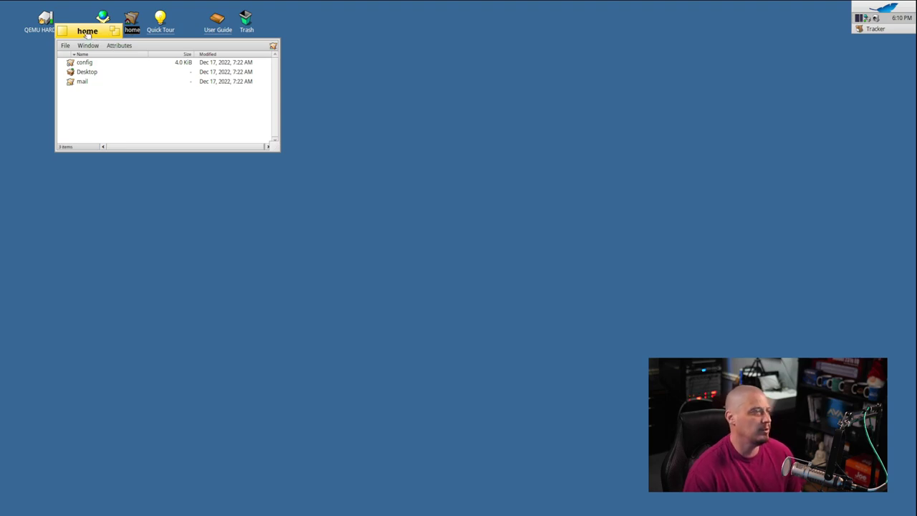
{"action": "left_click_drag", "start_coordinate": [88, 34], "coordinate": [383, 80]}
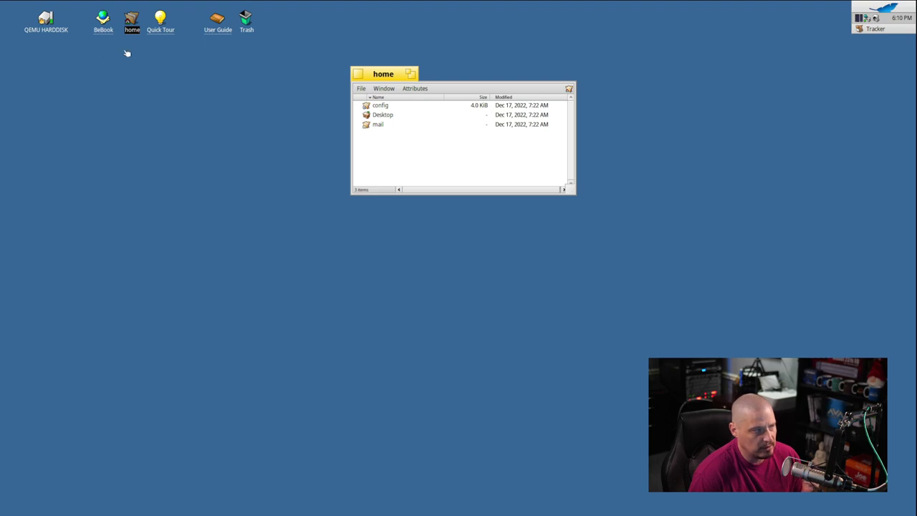
{"action": "left_click", "coordinate": [390, 117]}
{"action": "double_click", "coordinate": [391, 122]}
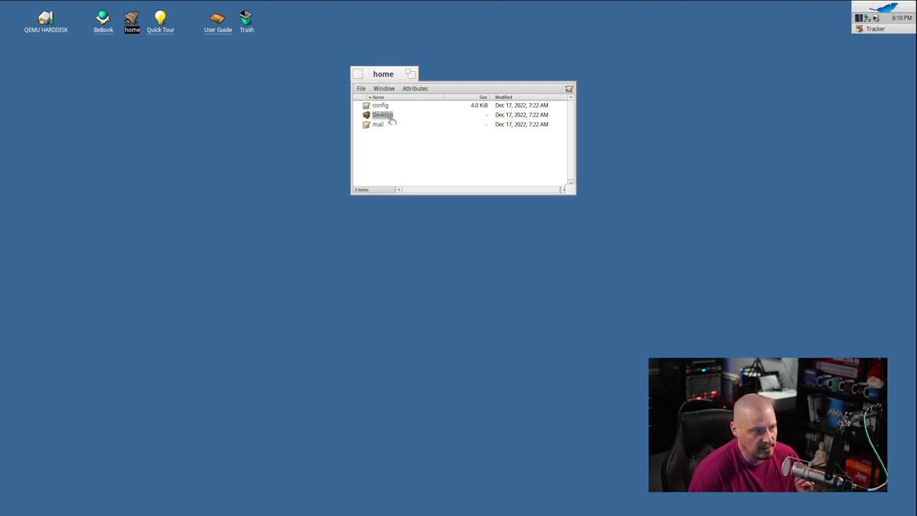
{"action": "double_click", "coordinate": [391, 122]}
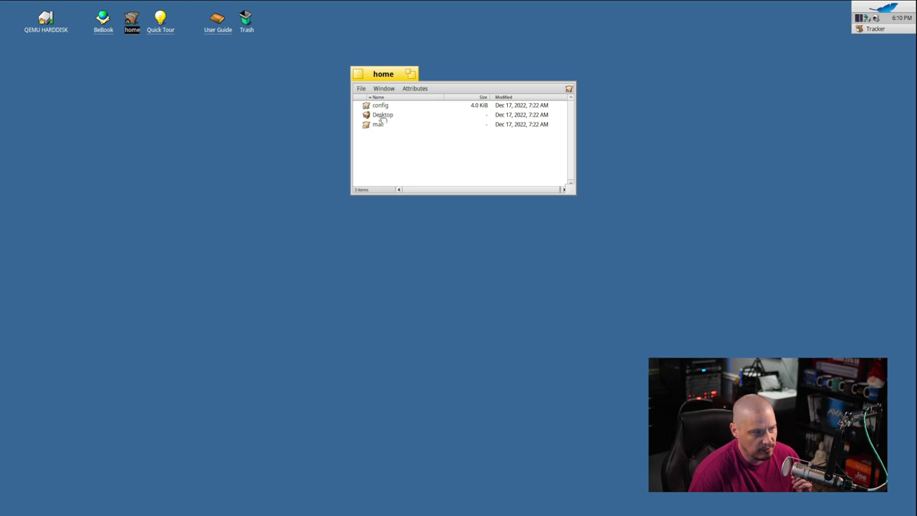
{"action": "double_click", "coordinate": [378, 124]}
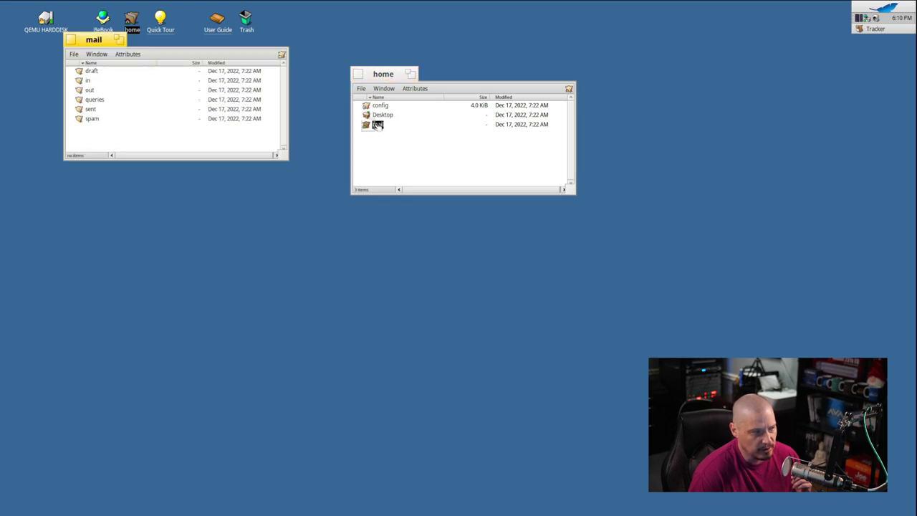
Close the mail folder, try the home folder's Desktop entry, look into its config folder, and close the home window.
{"action": "left_click", "coordinate": [71, 40]}
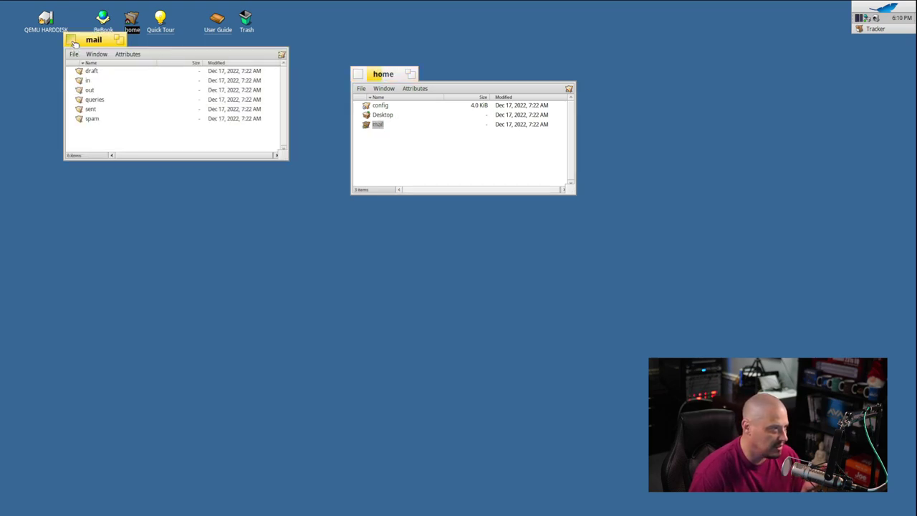
{"action": "double_click", "coordinate": [393, 117]}
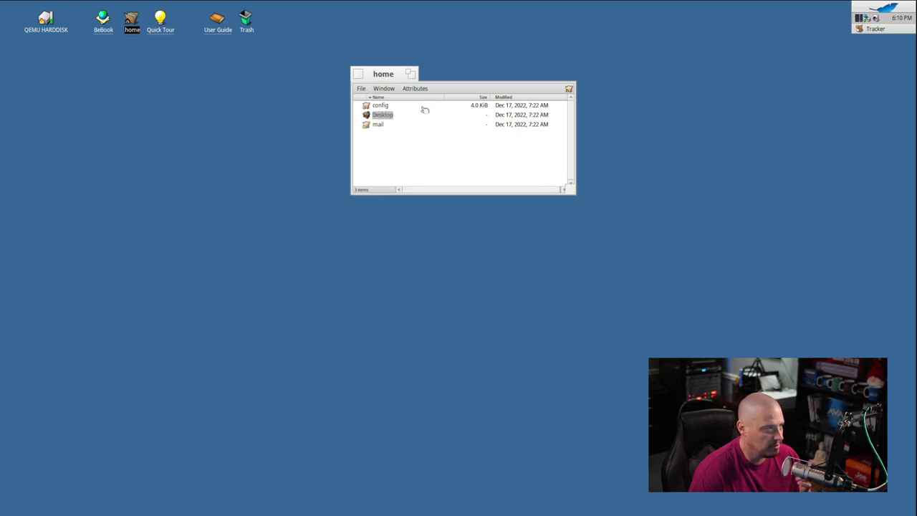
{"action": "left_click", "coordinate": [393, 137]}
{"action": "double_click", "coordinate": [381, 107]}
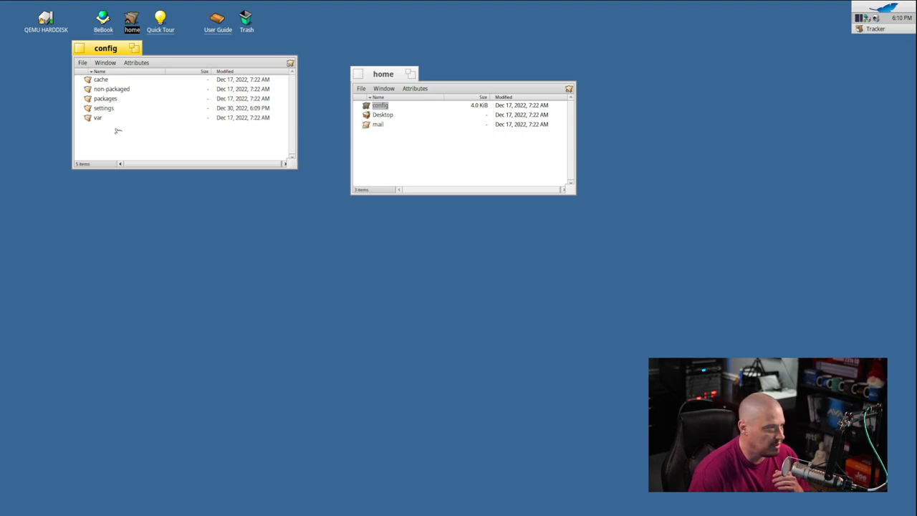
{"action": "left_click", "coordinate": [81, 50]}
{"action": "left_click", "coordinate": [385, 149]}
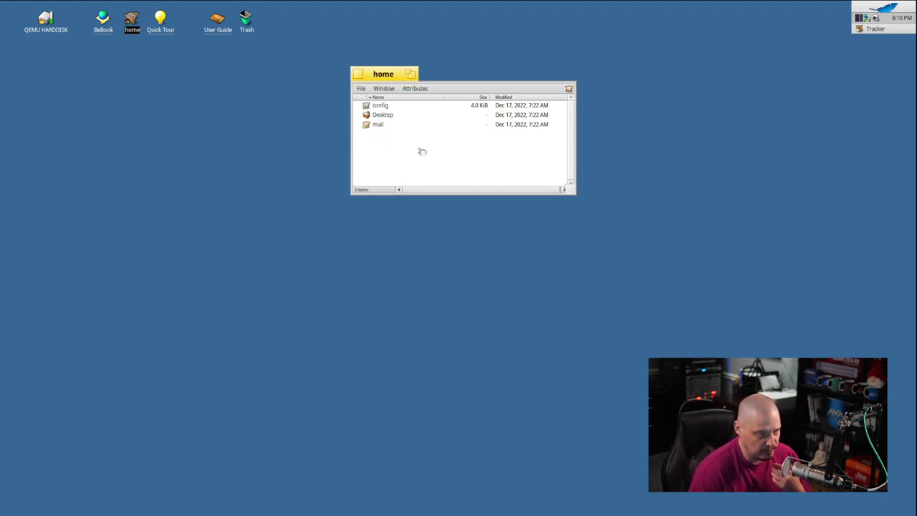
{"action": "left_click", "coordinate": [362, 76]}
Open the Quick Tour, read its page about the Deskbar, and try the actual Deskbar menu.
{"action": "left_click", "coordinate": [166, 27]}
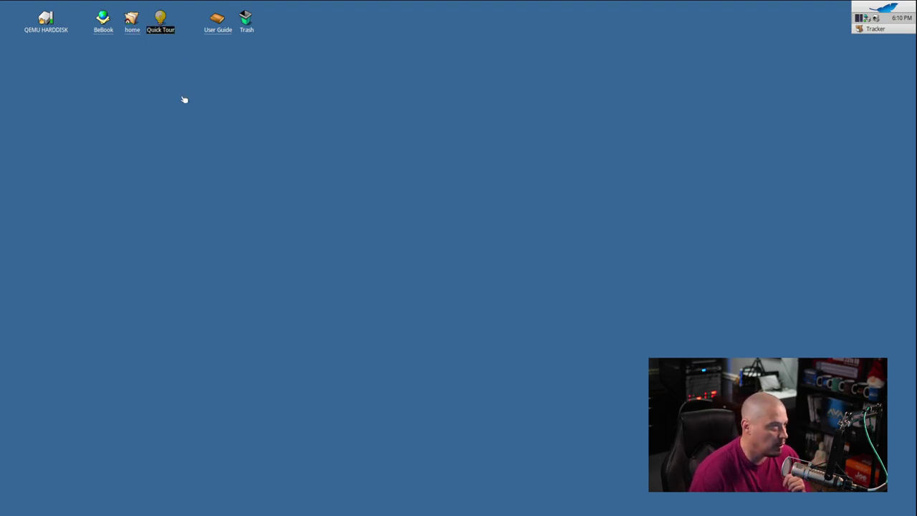
{"action": "double_click", "coordinate": [166, 30]}
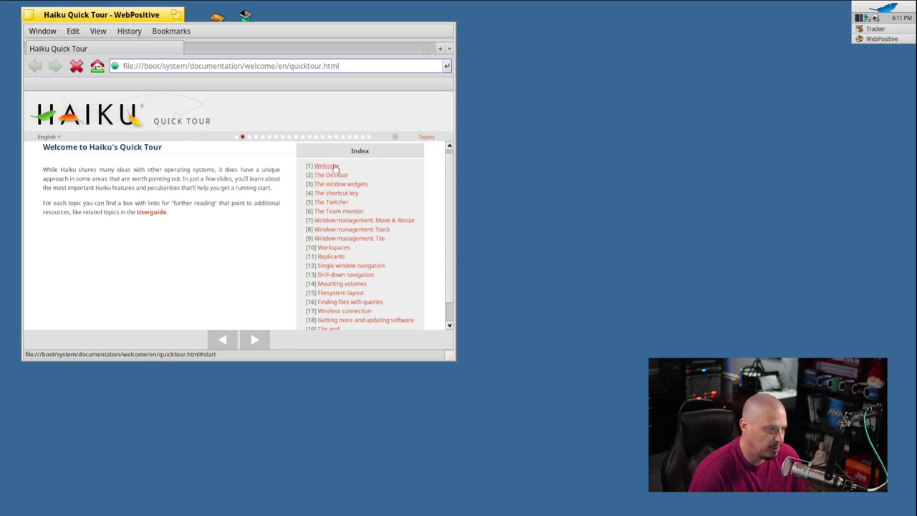
{"action": "left_click", "coordinate": [254, 339]}
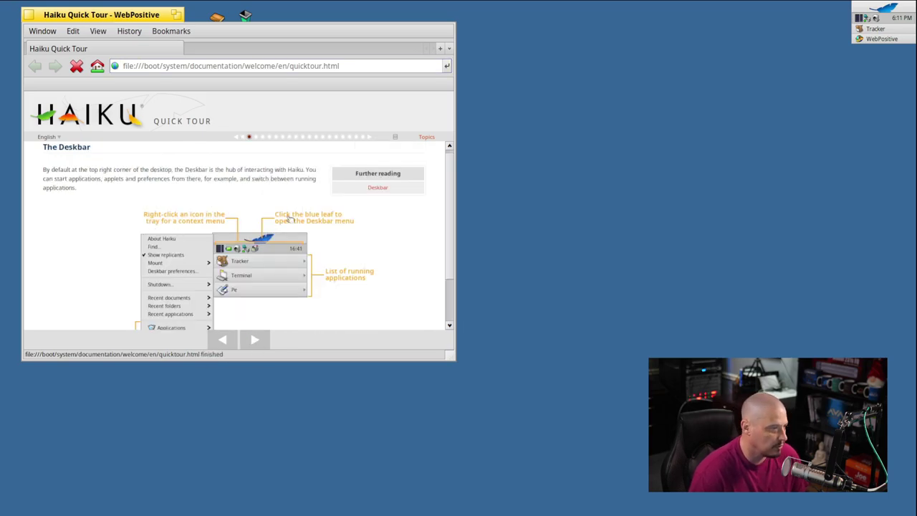
{"action": "scroll", "coordinate": [326, 222], "scroll_direction": "down", "scroll_amount": 1}
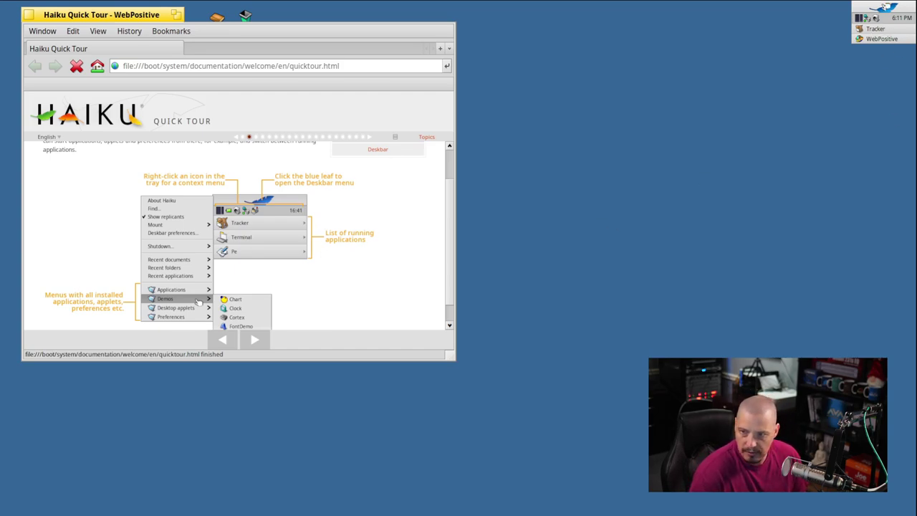
{"action": "left_click", "coordinate": [888, 7]}
{"action": "left_click", "coordinate": [888, 9]}
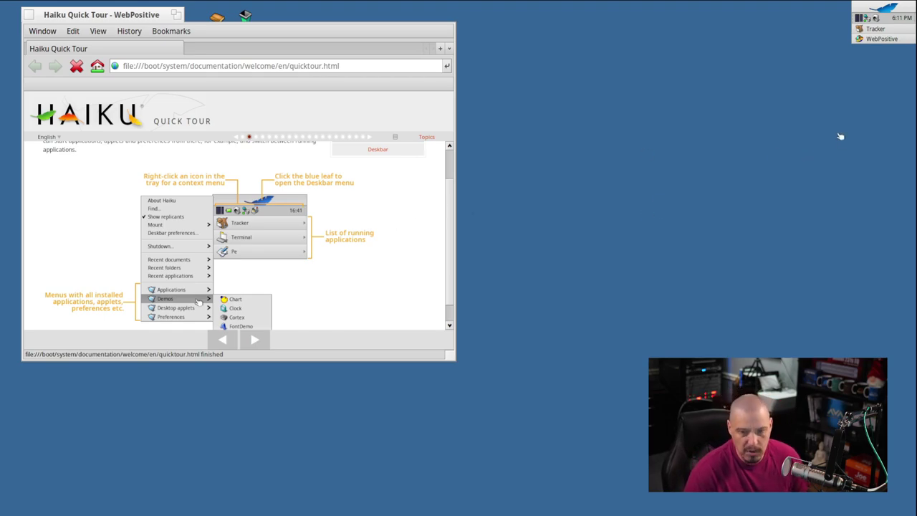
View the Quick Tour's window widgets page, return to its Welcome page, and close the browser.
{"action": "key", "text": "Right"}
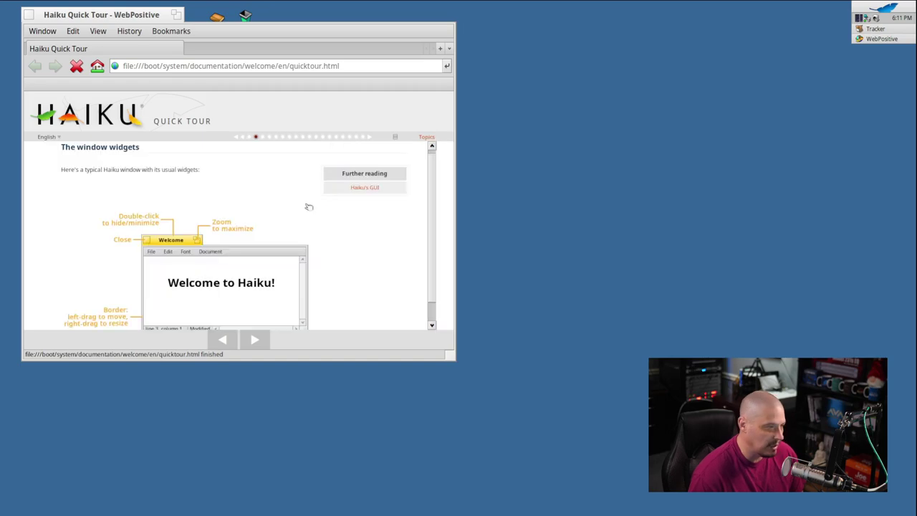
{"action": "key", "text": "Left"}
{"action": "key", "text": "Left"}
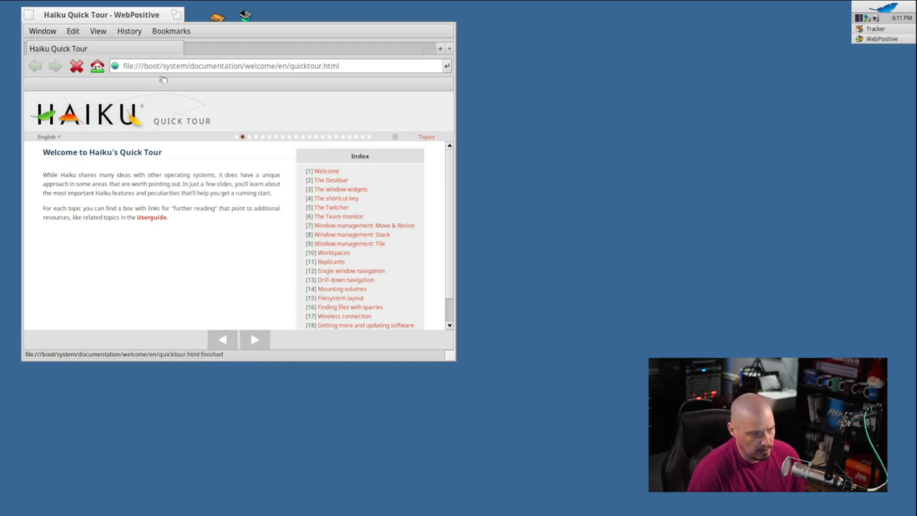
{"action": "left_click", "coordinate": [29, 14]}
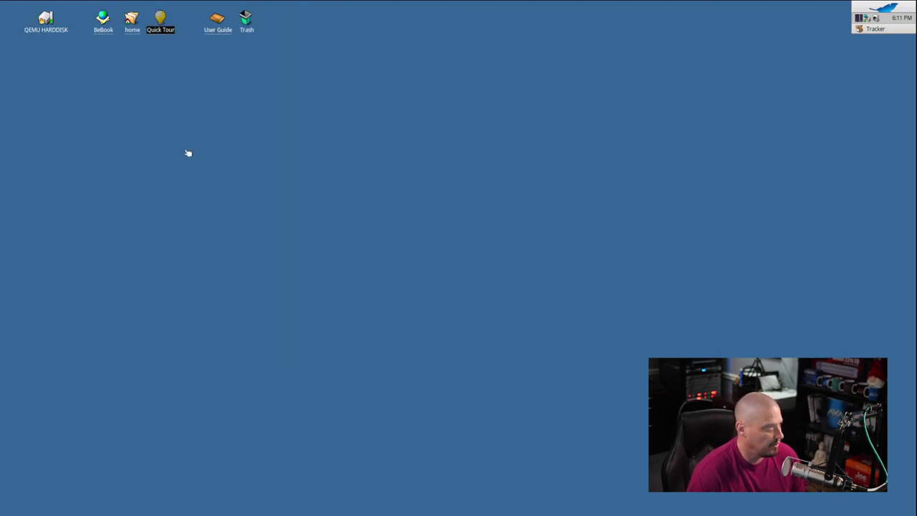
{"action": "left_click", "coordinate": [244, 83]}
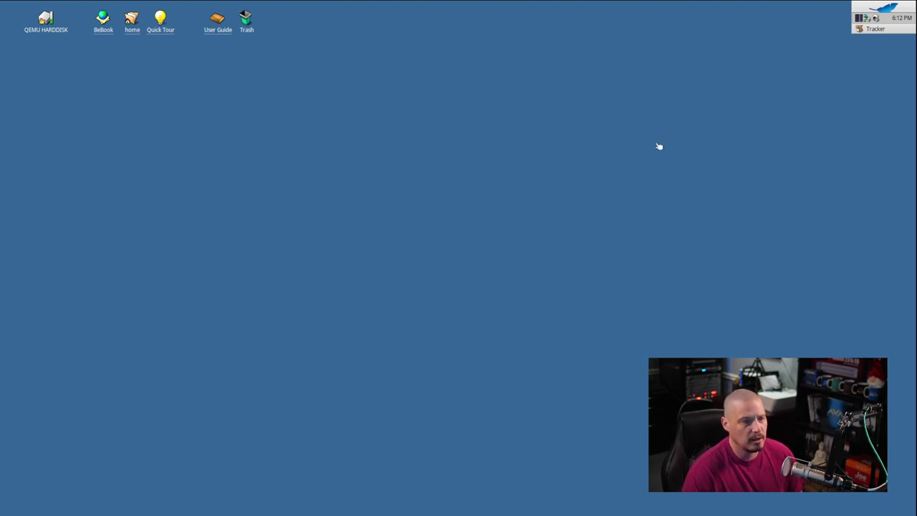
Launch HaikuDepot from the installed applications and agree to send anonymous usage data.
{"action": "left_click", "coordinate": [899, 5]}
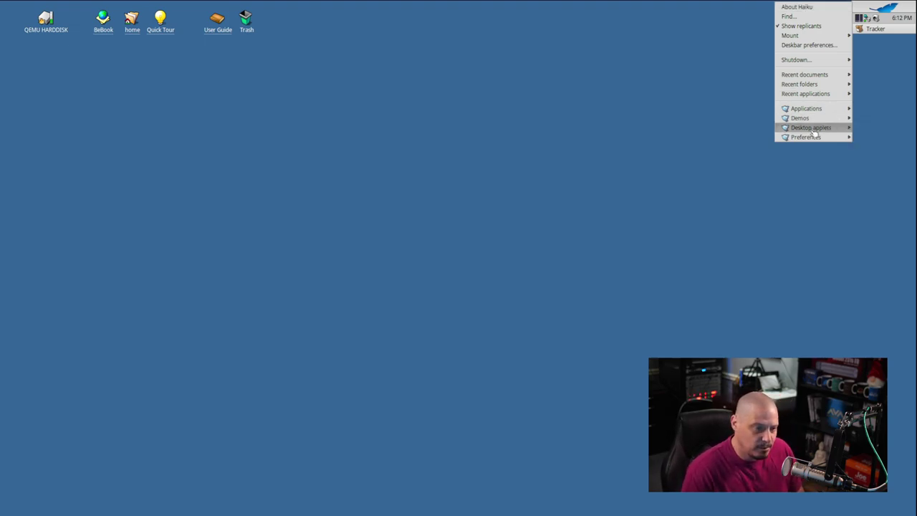
{"action": "mouse_move", "coordinate": [805, 138]}
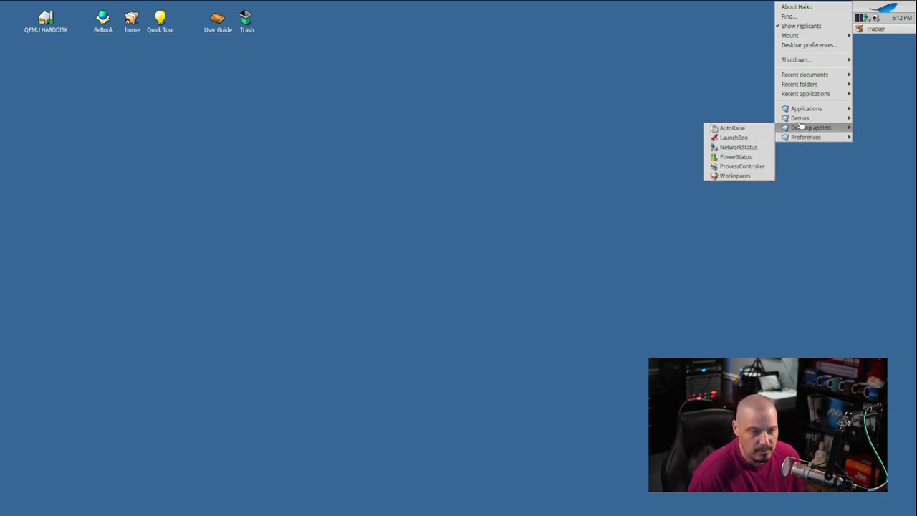
{"action": "mouse_move", "coordinate": [802, 109]}
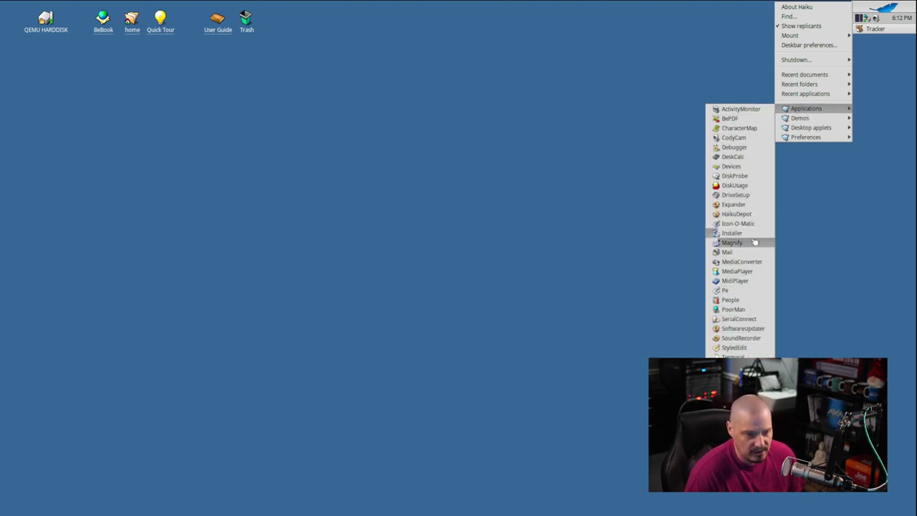
{"action": "left_click", "coordinate": [757, 214]}
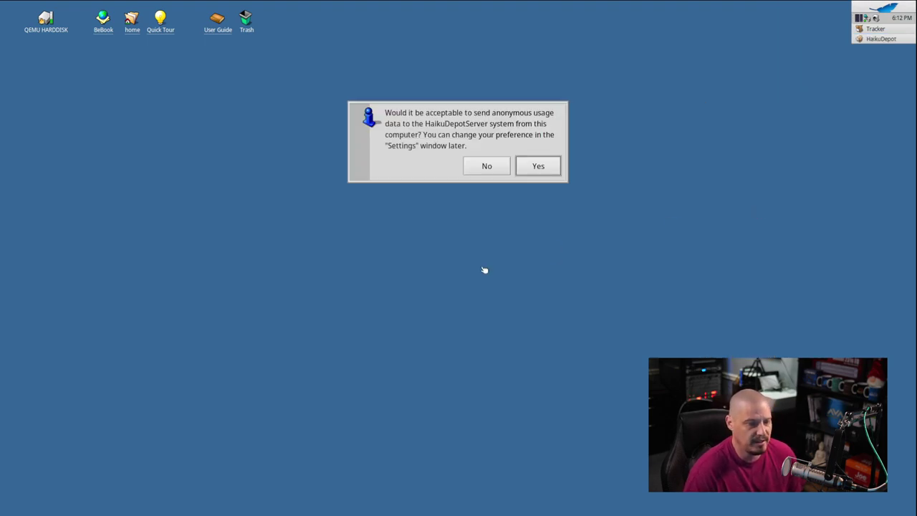
{"action": "left_click", "coordinate": [532, 171]}
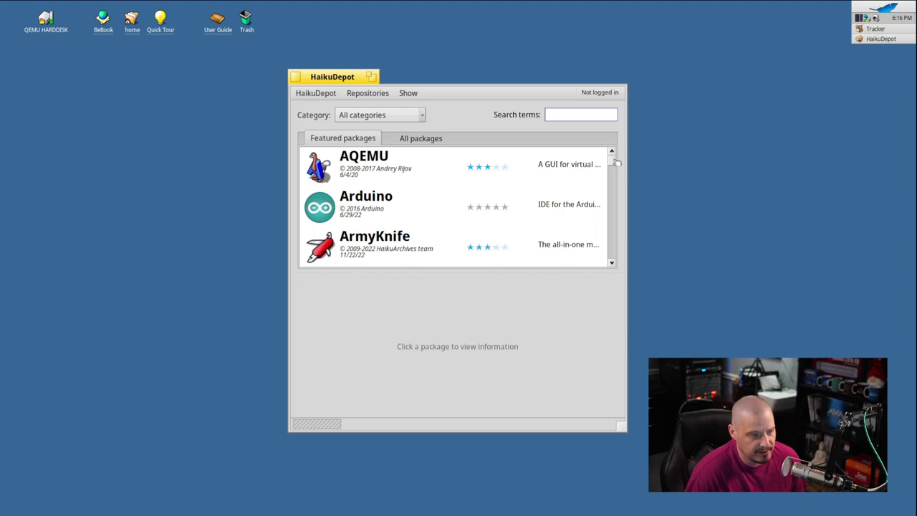
Browse the featured packages in HaikuDepot alphabetically as far as Notepadqq and OpenShot.
{"action": "scroll", "coordinate": [612, 165], "scroll_direction": "down", "scroll_amount": 3}
{"action": "scroll", "coordinate": [613, 166], "scroll_direction": "down", "scroll_amount": 3}
{"action": "scroll", "coordinate": [613, 169], "scroll_direction": "down", "scroll_amount": 3}
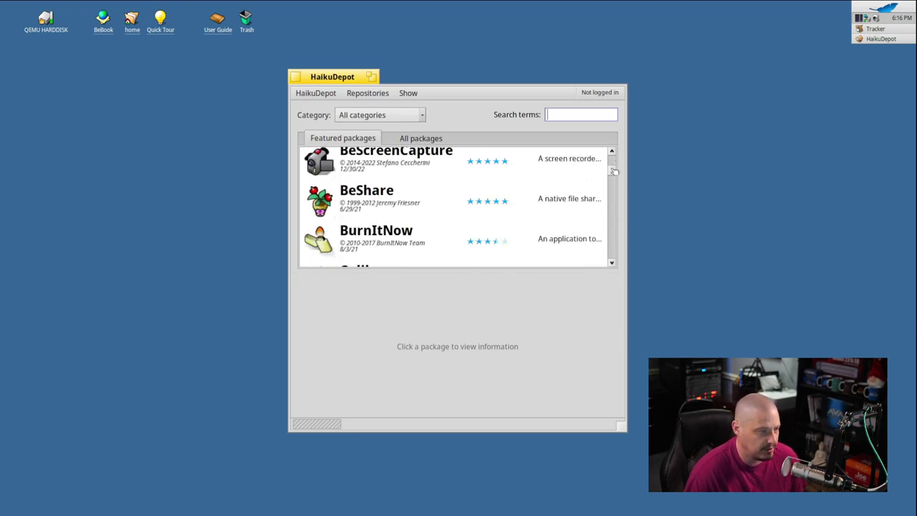
{"action": "scroll", "coordinate": [613, 172], "scroll_direction": "down", "scroll_amount": 12}
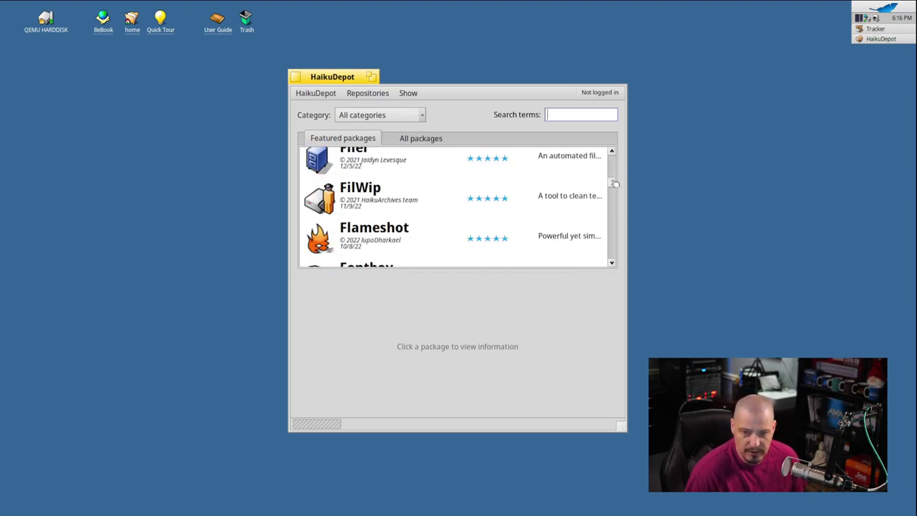
{"action": "scroll", "coordinate": [613, 188], "scroll_direction": "down", "scroll_amount": 5}
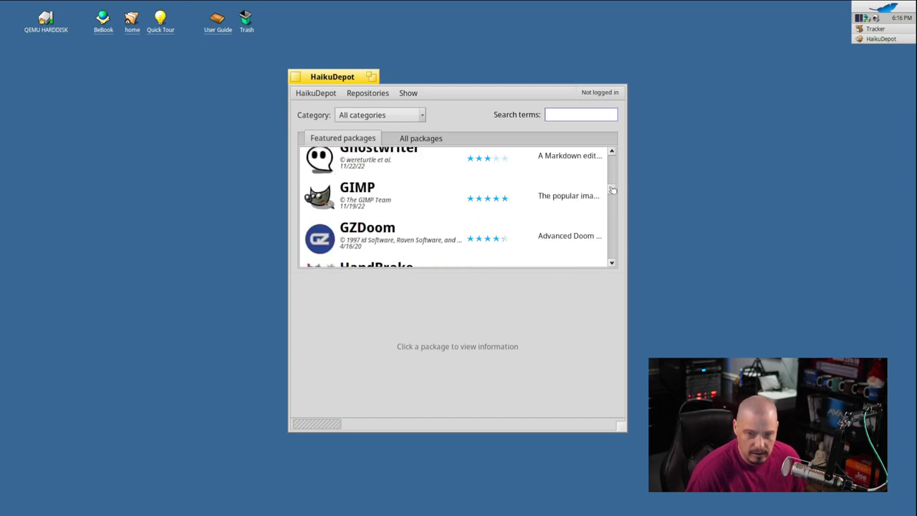
{"action": "scroll", "coordinate": [614, 190], "scroll_direction": "down", "scroll_amount": 4}
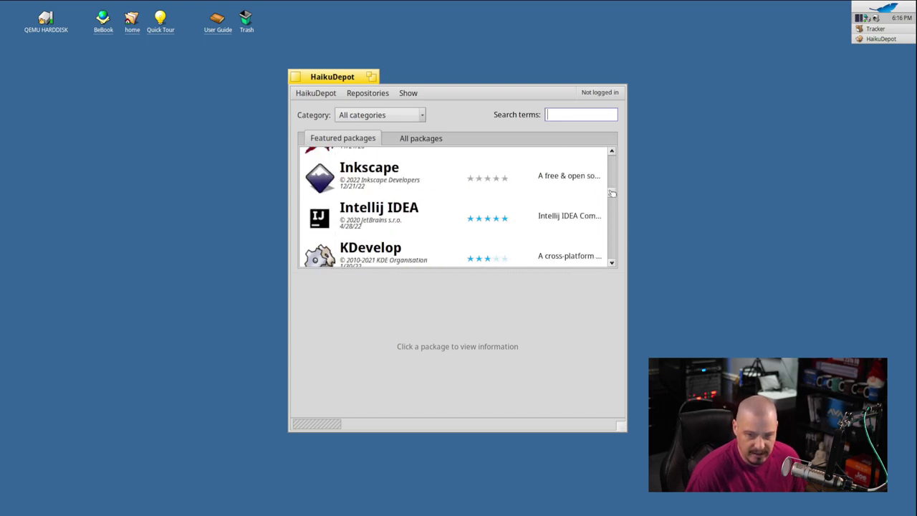
{"action": "scroll", "coordinate": [612, 193], "scroll_direction": "down", "scroll_amount": 8}
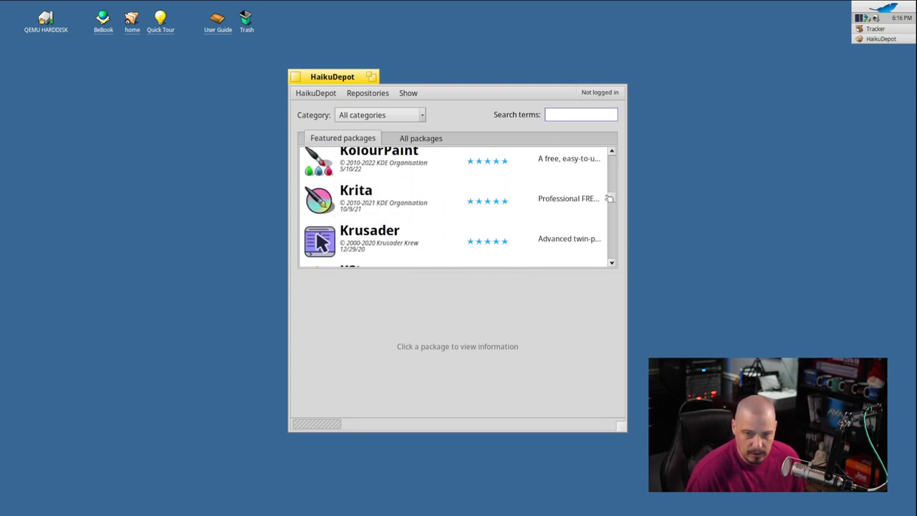
{"action": "scroll", "coordinate": [609, 200], "scroll_direction": "down", "scroll_amount": 12}
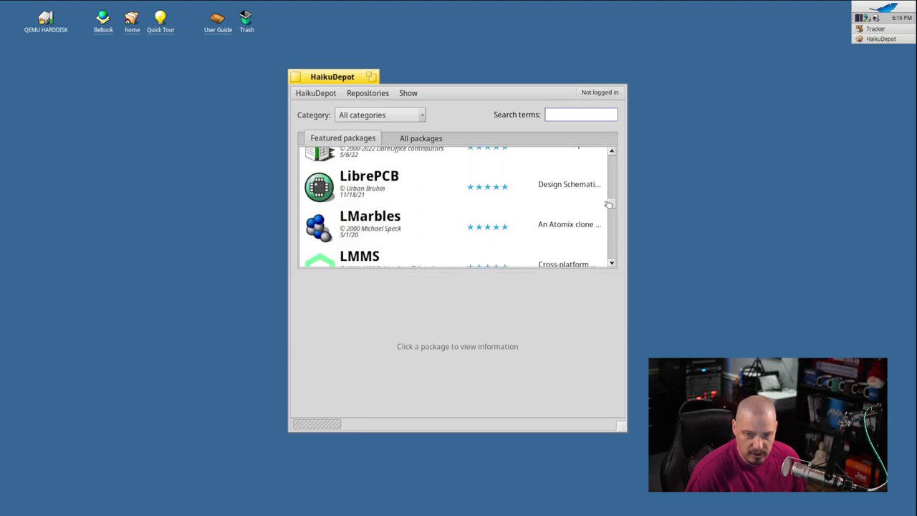
{"action": "scroll", "coordinate": [607, 208], "scroll_direction": "down", "scroll_amount": 5}
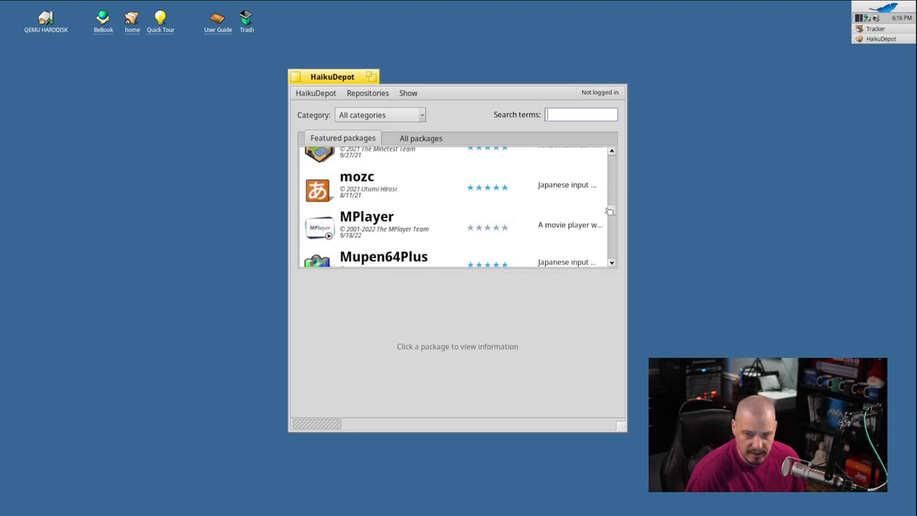
{"action": "scroll", "coordinate": [608, 212], "scroll_direction": "down", "scroll_amount": 5}
{"action": "scroll", "coordinate": [608, 213], "scroll_direction": "down", "scroll_amount": 4}
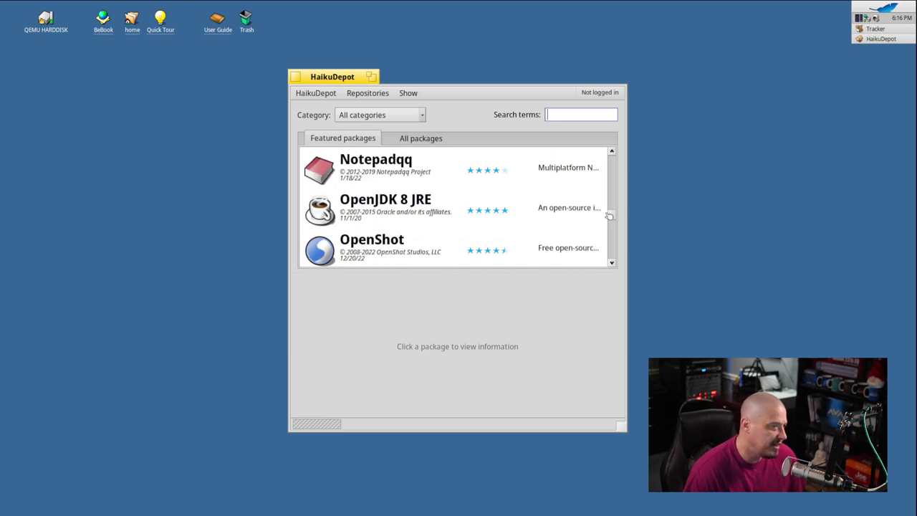
View the details of Notepadqq, switch to the list of all packages, and view the details of 0 A.D.
{"action": "left_click", "coordinate": [415, 179]}
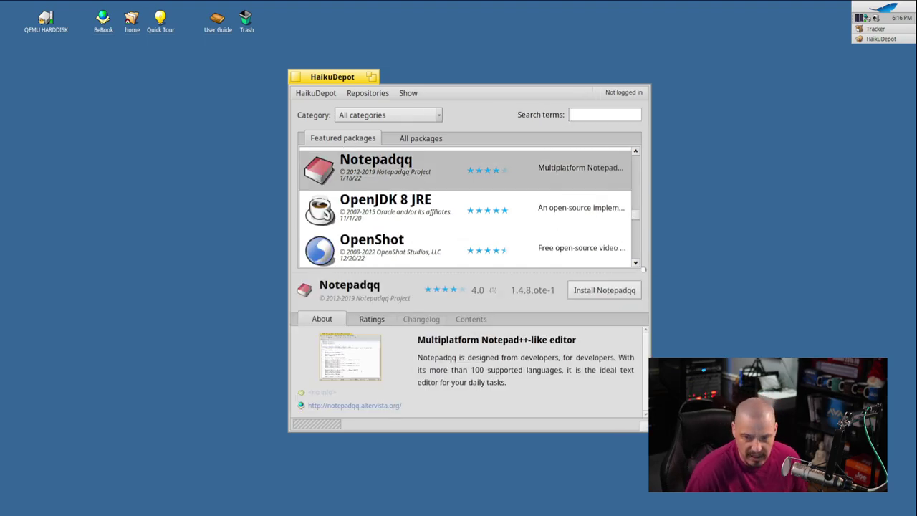
{"action": "left_click_drag", "start_coordinate": [636, 216], "coordinate": [644, 144]}
{"action": "left_click", "coordinate": [433, 141]}
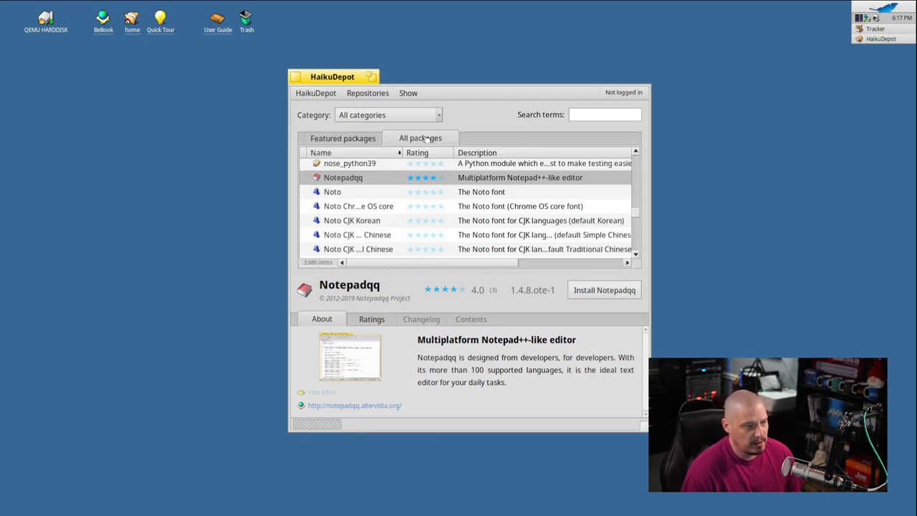
{"action": "left_click_drag", "start_coordinate": [636, 214], "coordinate": [643, 151]}
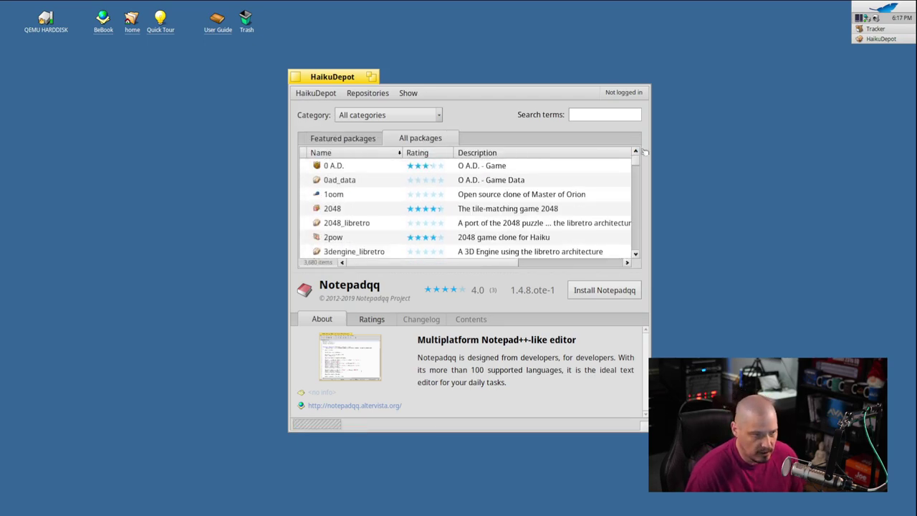
{"action": "left_click", "coordinate": [368, 168]}
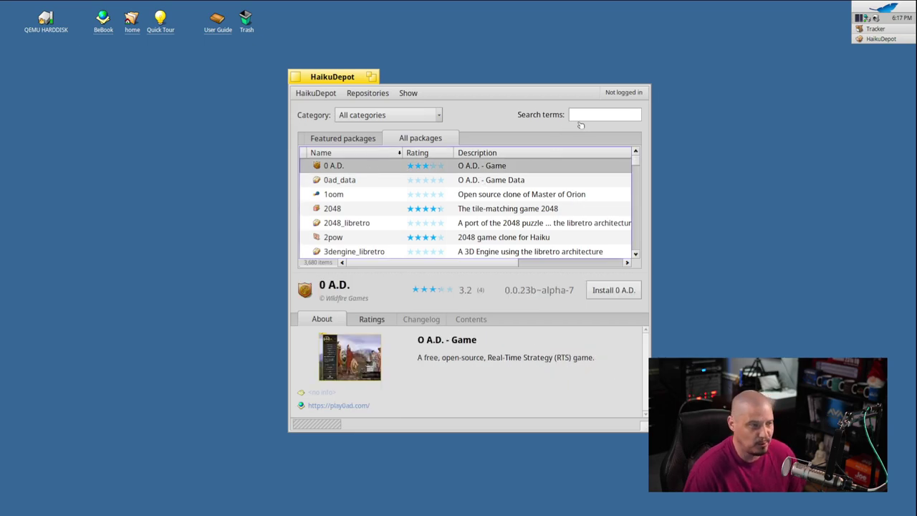
Search all packages for emacs and view the details of the Emacs package.
{"action": "left_click", "coordinate": [581, 115]}
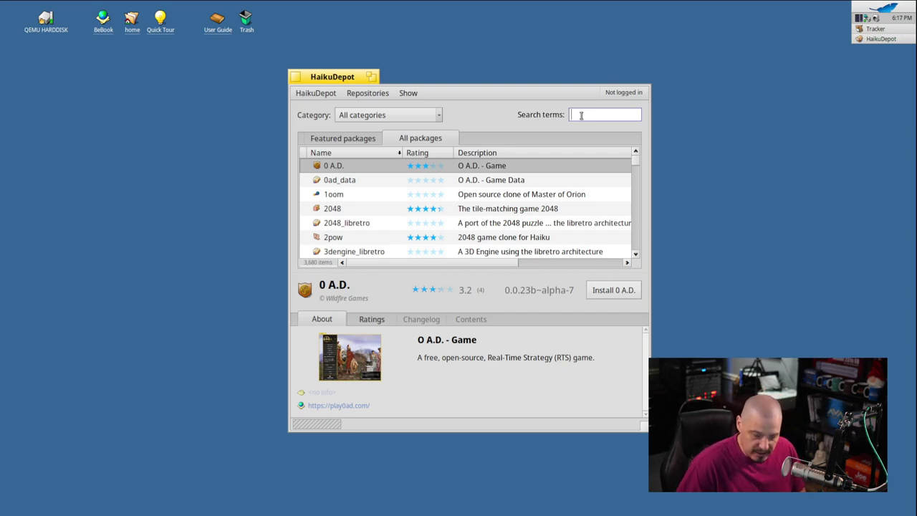
{"action": "type", "text": "ema[c"}
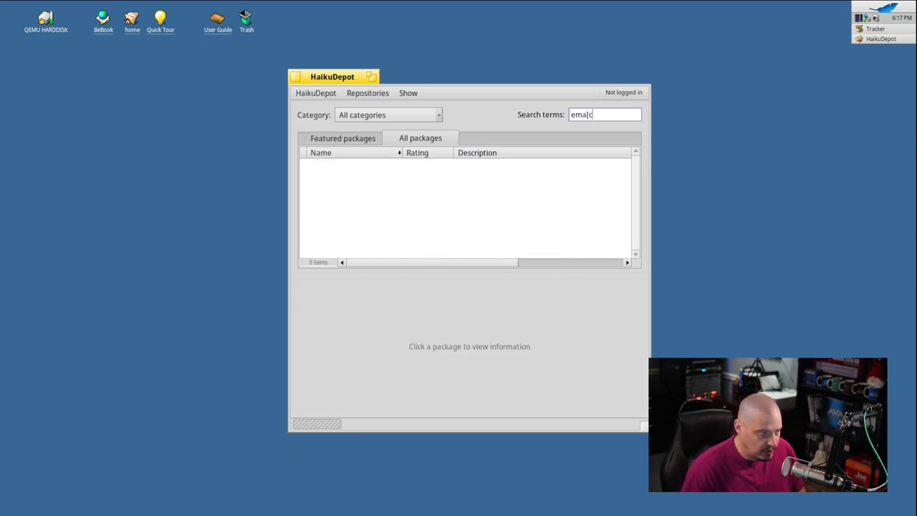
{"action": "key", "text": "BackSpace"}
{"action": "key", "text": "BackSpace"}
{"action": "type", "text": "cs"}
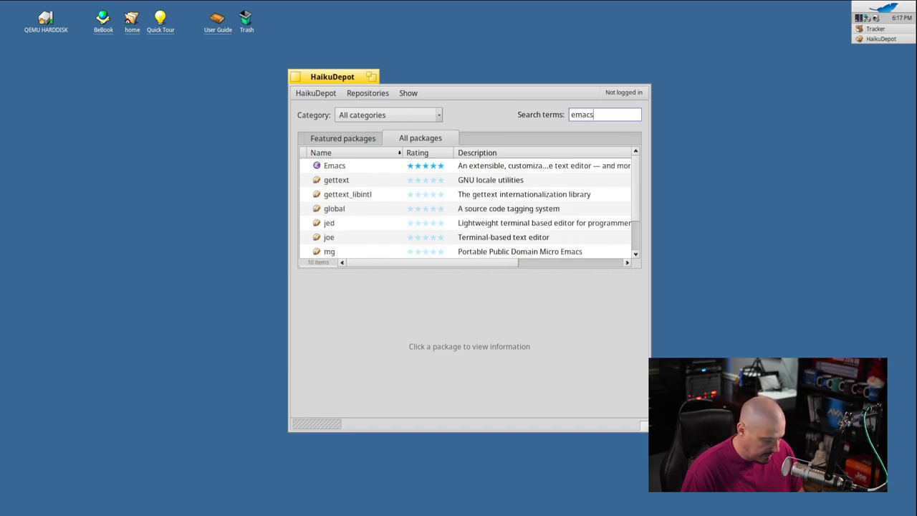
{"action": "left_click", "coordinate": [337, 165]}
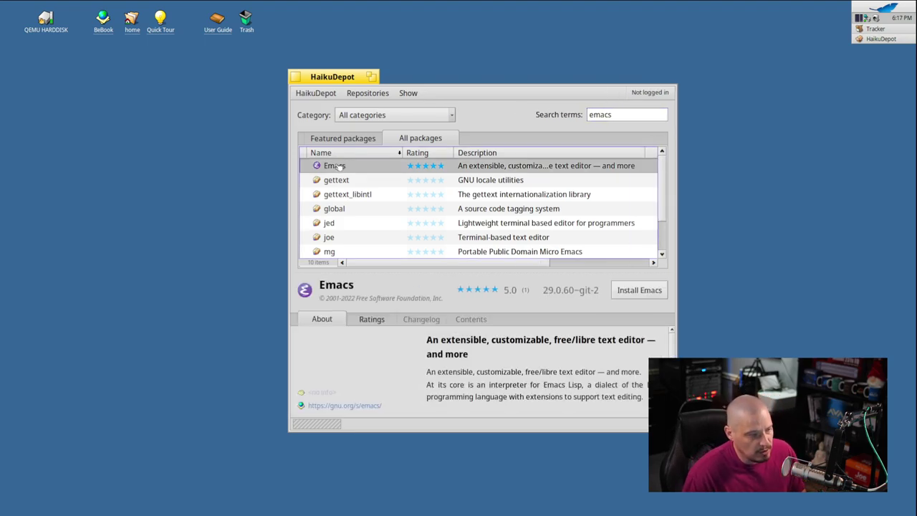
Install Emacs, accept the additional package changes it needs, and close HaikuDepot.
{"action": "left_click", "coordinate": [643, 295]}
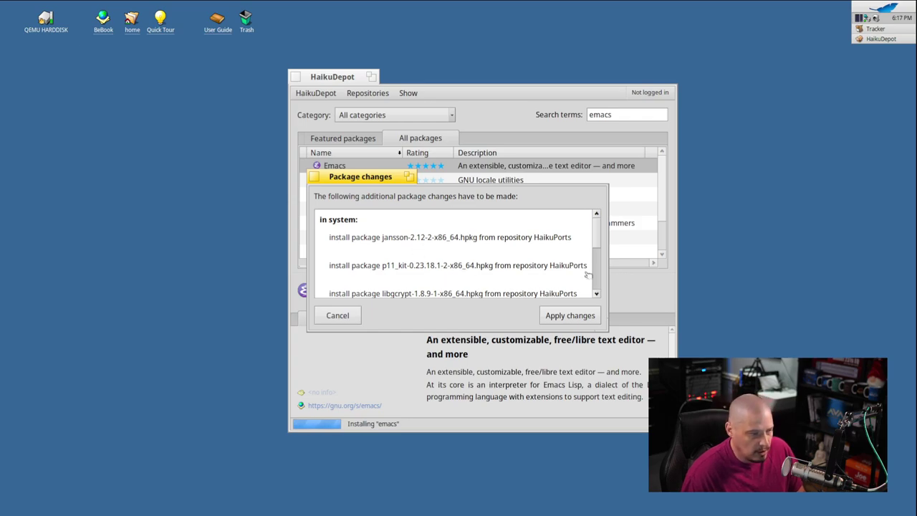
{"action": "scroll", "coordinate": [600, 228], "scroll_direction": "down", "scroll_amount": 5}
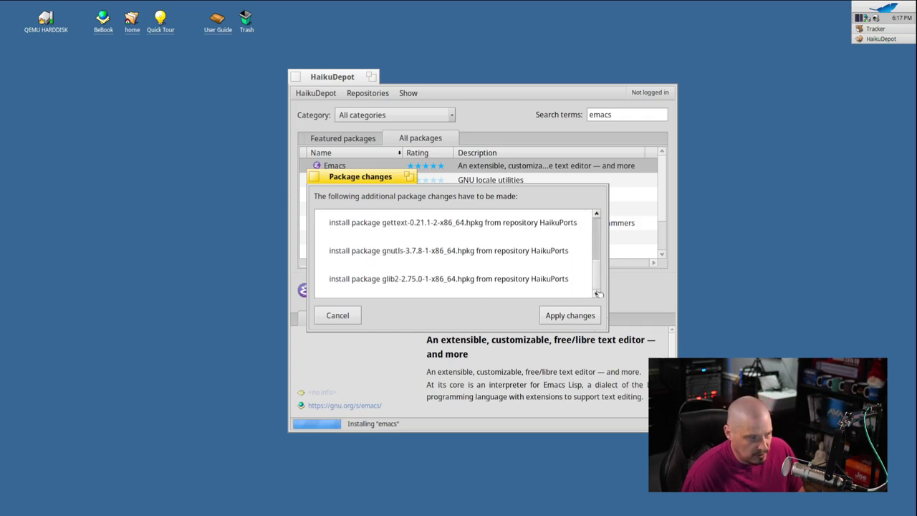
{"action": "left_click", "coordinate": [559, 319]}
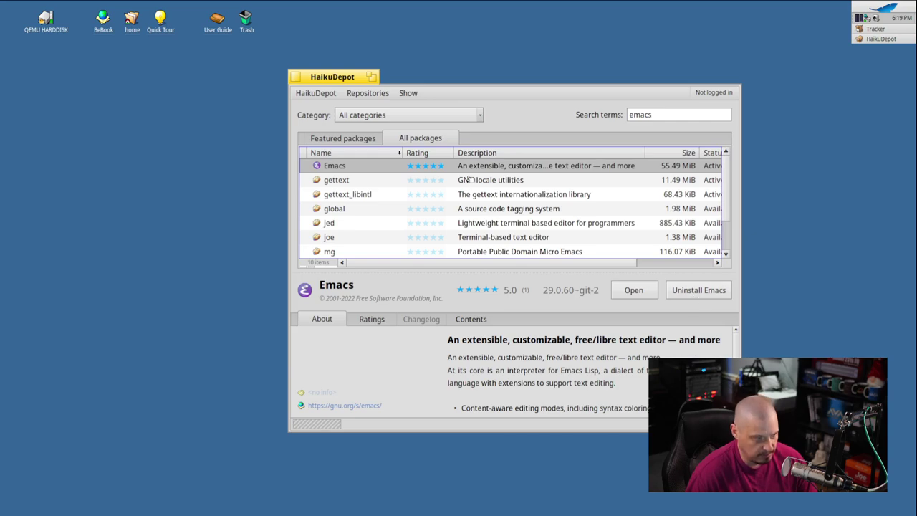
{"action": "left_click", "coordinate": [294, 76]}
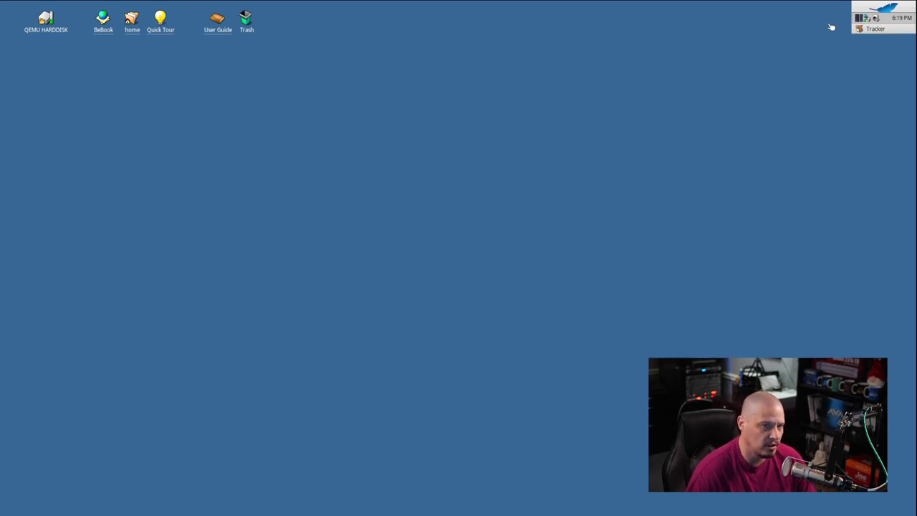
Launch Emacs from the installed applications, reposition its window on the desktop, and close it.
{"action": "left_click", "coordinate": [866, 7]}
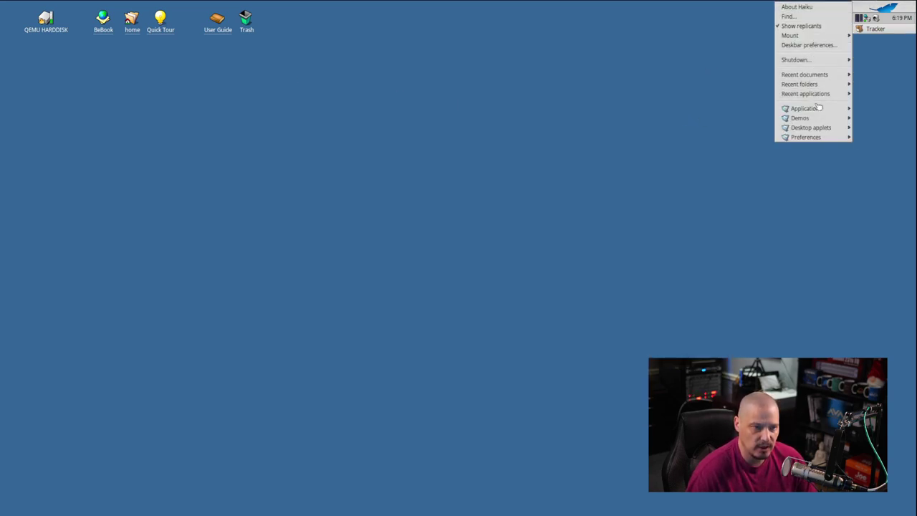
{"action": "mouse_move", "coordinate": [816, 108]}
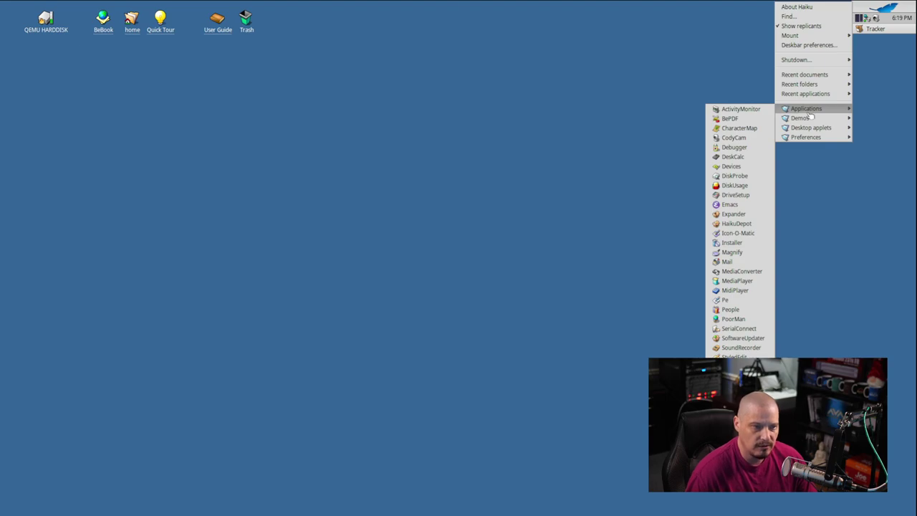
{"action": "left_click", "coordinate": [746, 206]}
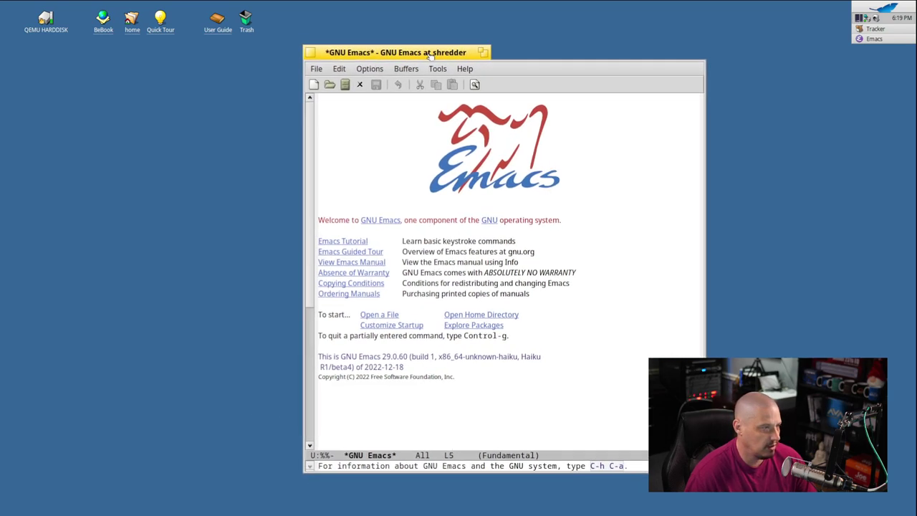
{"action": "left_click_drag", "start_coordinate": [427, 56], "coordinate": [463, 46]}
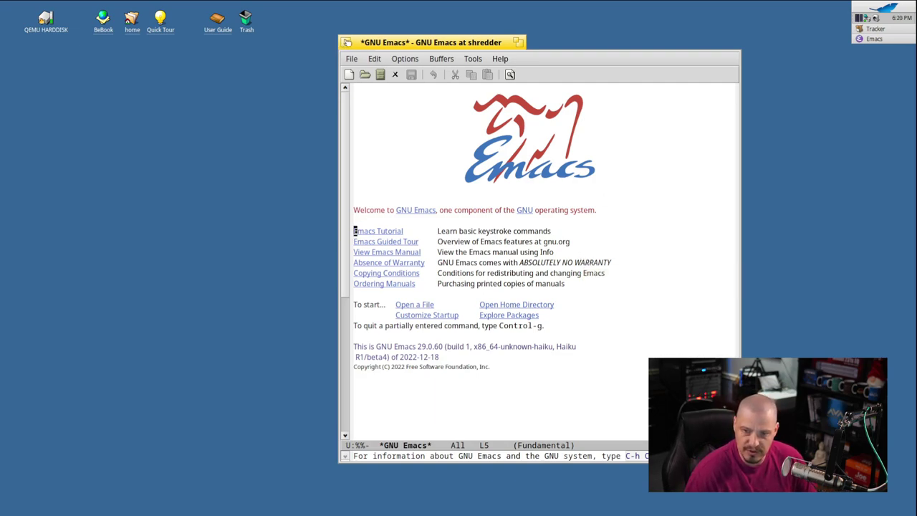
{"action": "left_click", "coordinate": [349, 43]}
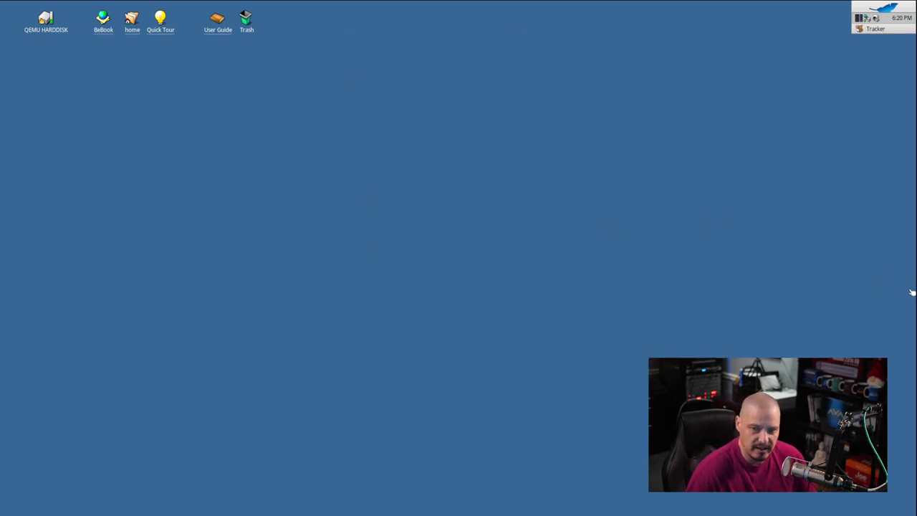
Launch Terminal from the desktop's system apps folder and move its window towards the middle of the desktop.
{"action": "right_click", "coordinate": [350, 104]}
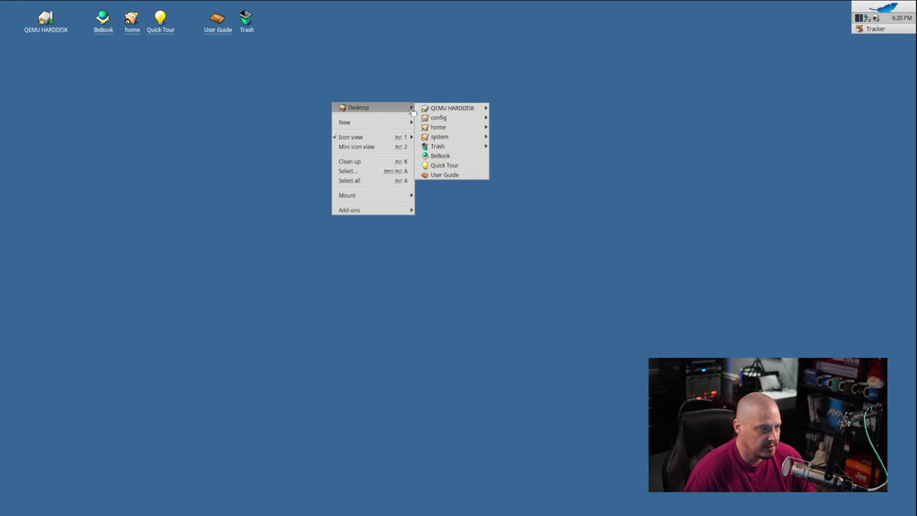
{"action": "mouse_move", "coordinate": [469, 137]}
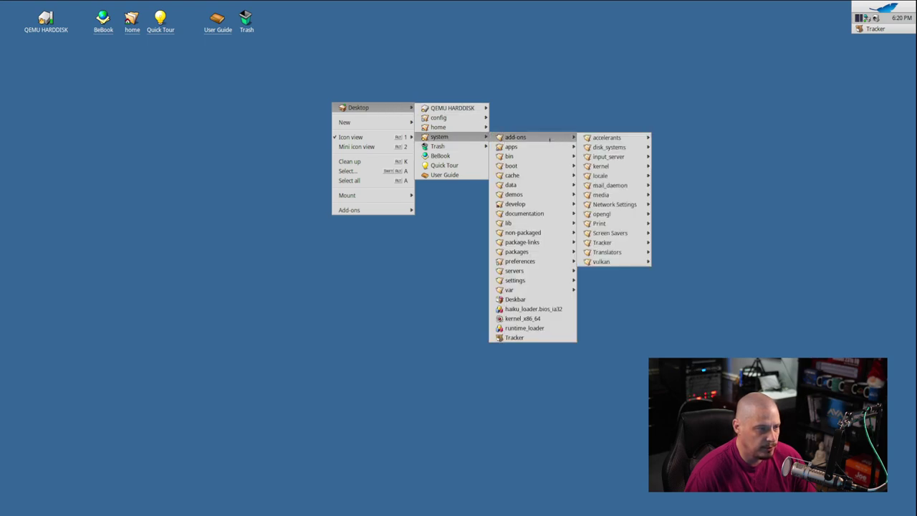
{"action": "mouse_move", "coordinate": [522, 147]}
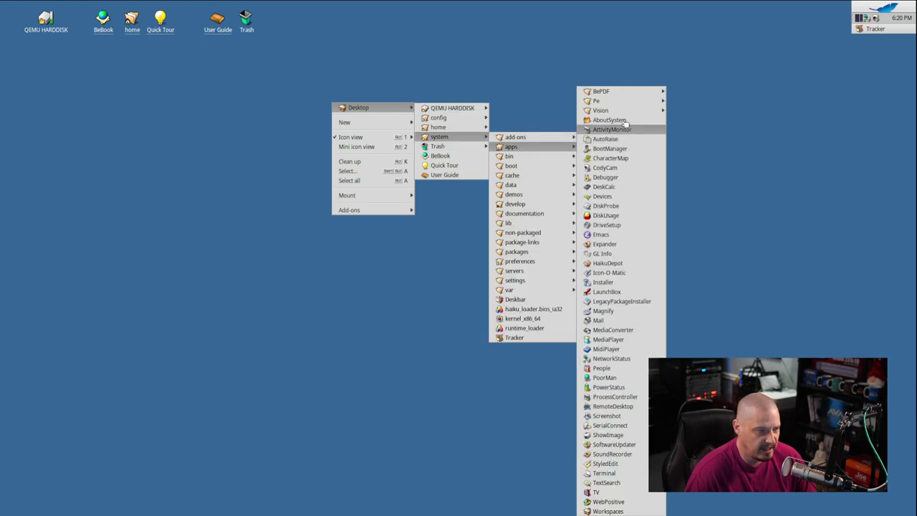
{"action": "left_click", "coordinate": [635, 475]}
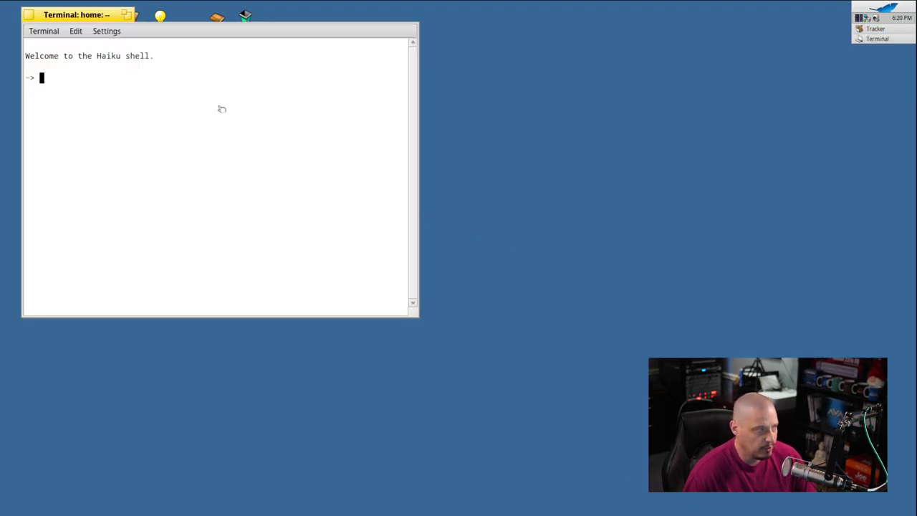
{"action": "left_click_drag", "start_coordinate": [82, 13], "coordinate": [345, 61]}
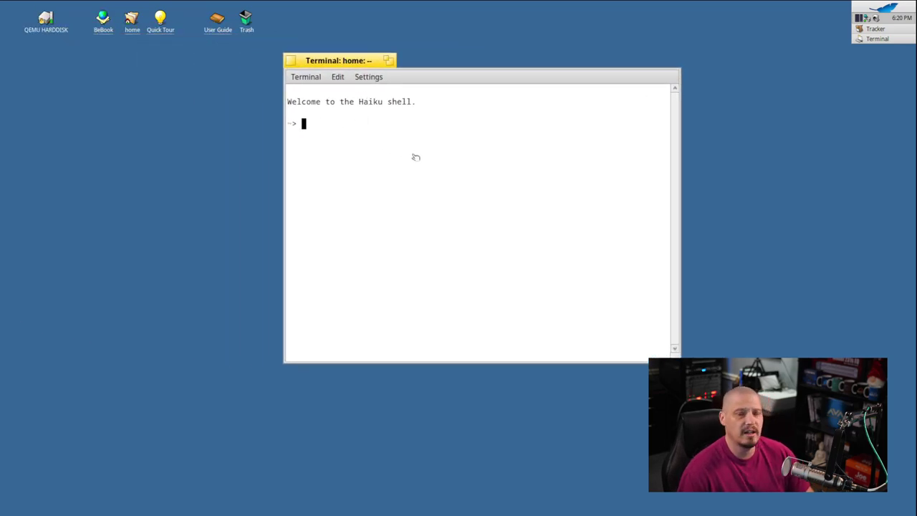
Run echo $SHELL in the terminal to identify the shell in use.
{"action": "type", "text": "echo "}
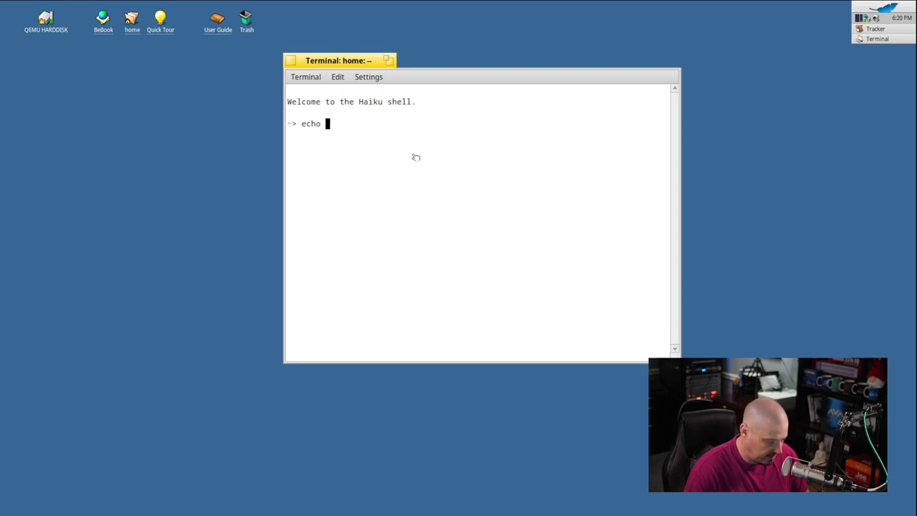
{"action": "type", "text": "$SHEL"}
{"action": "key", "text": "BackSpace"}
{"action": "key", "text": "BackSpace"}
{"action": "key", "text": "BackSpace"}
{"action": "type", "text": "HELL"}
{"action": "key", "text": "Return"}
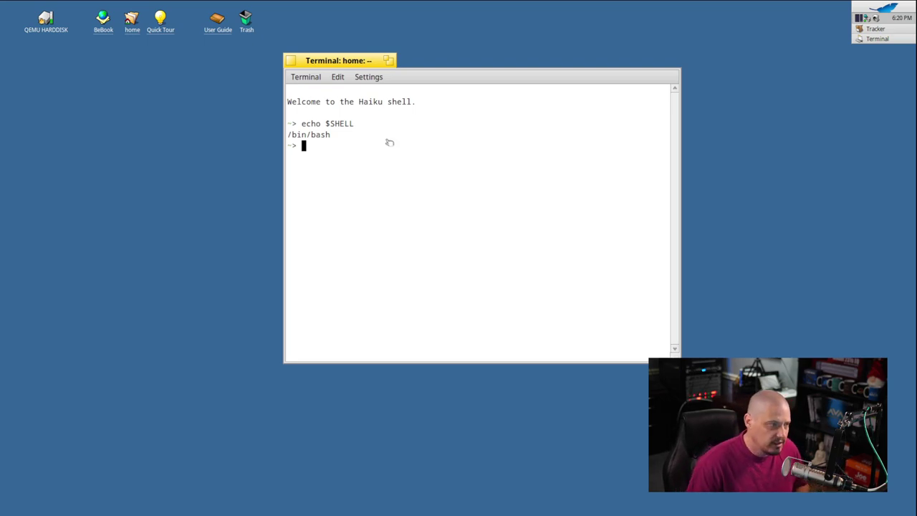
Set the terminal's color scheme to Professional in its settings and move the settings window aside to uncover the terminal text.
{"action": "left_click", "coordinate": [364, 80]}
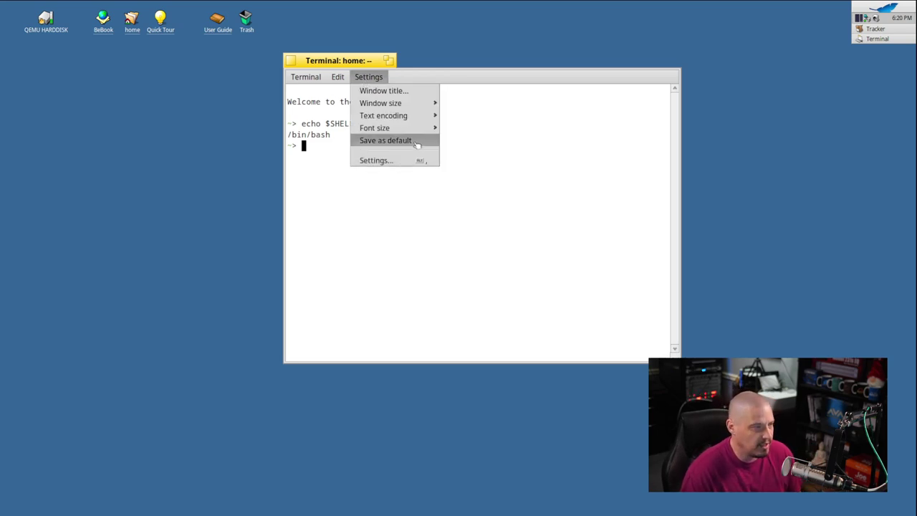
{"action": "mouse_move", "coordinate": [420, 135]}
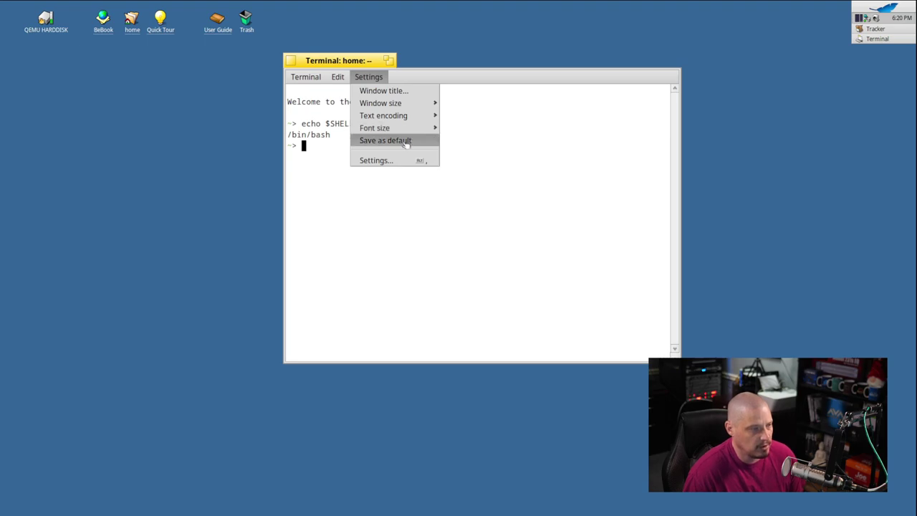
{"action": "left_click", "coordinate": [389, 160]}
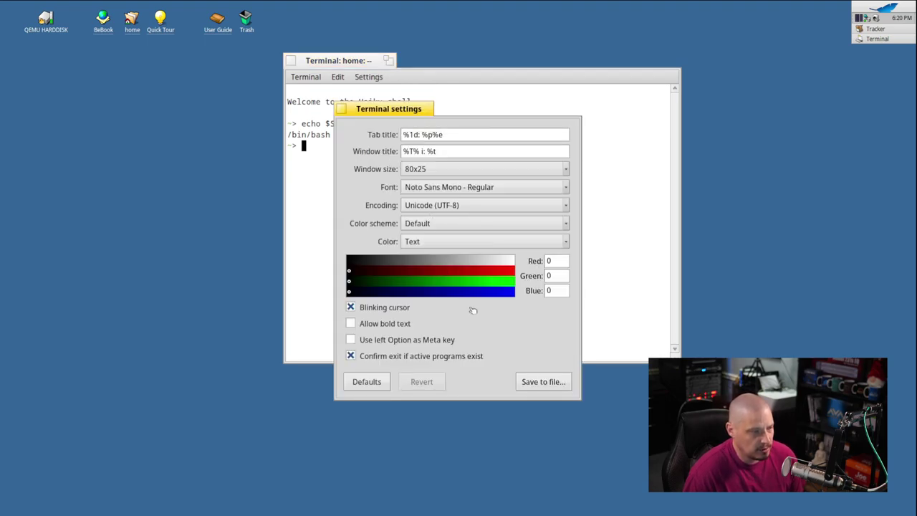
{"action": "left_click", "coordinate": [429, 223]}
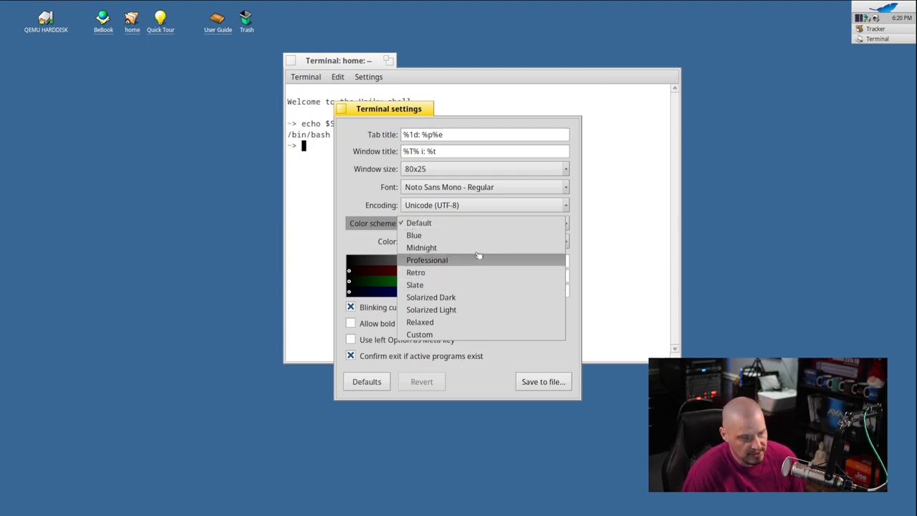
{"action": "left_click", "coordinate": [469, 262]}
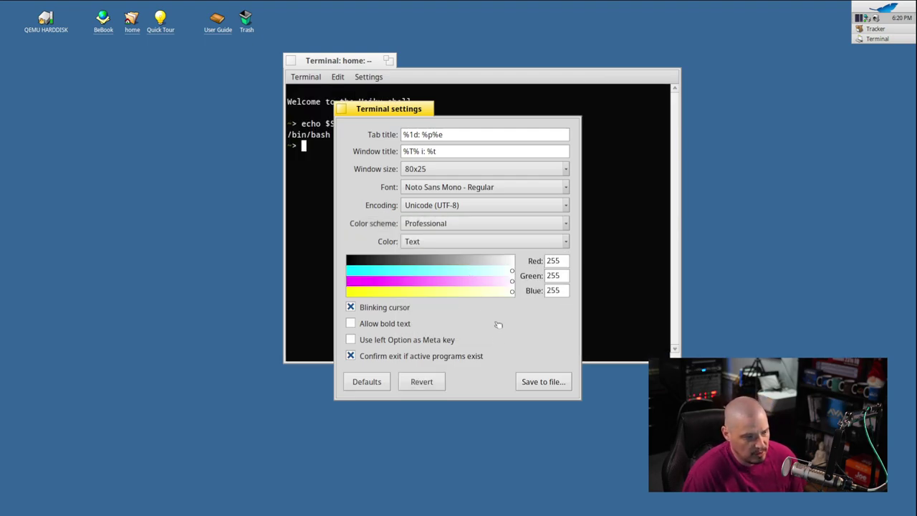
{"action": "left_click_drag", "start_coordinate": [401, 114], "coordinate": [649, 112]}
Try the Retro and Midnight color schemes, and set the terminal's color scheme to Solarized Dark.
{"action": "left_click", "coordinate": [685, 222]}
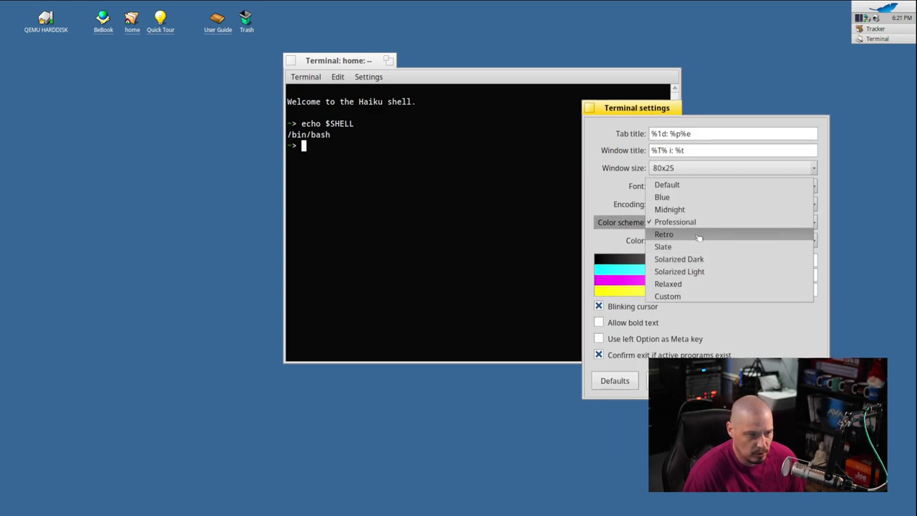
{"action": "left_click", "coordinate": [697, 235]}
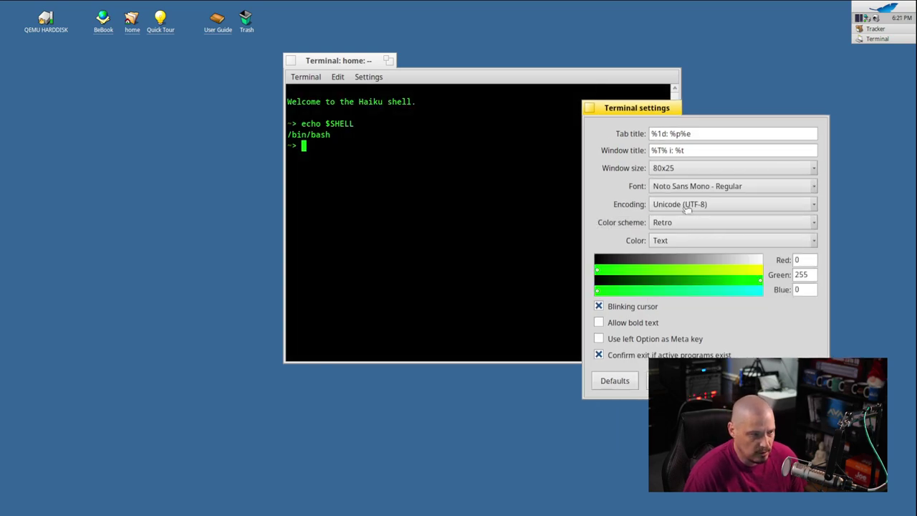
{"action": "left_click", "coordinate": [677, 223]}
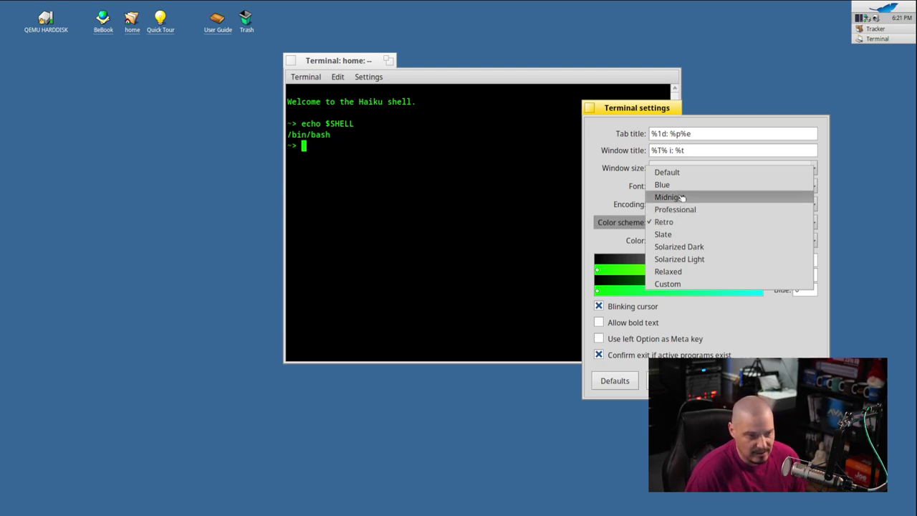
{"action": "left_click", "coordinate": [680, 197]}
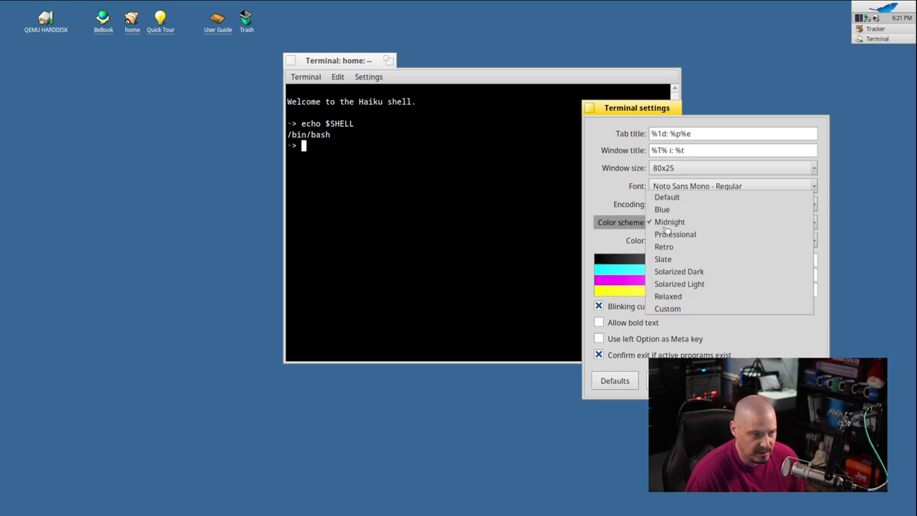
{"action": "left_click", "coordinate": [677, 222]}
{"action": "left_click", "coordinate": [695, 273]}
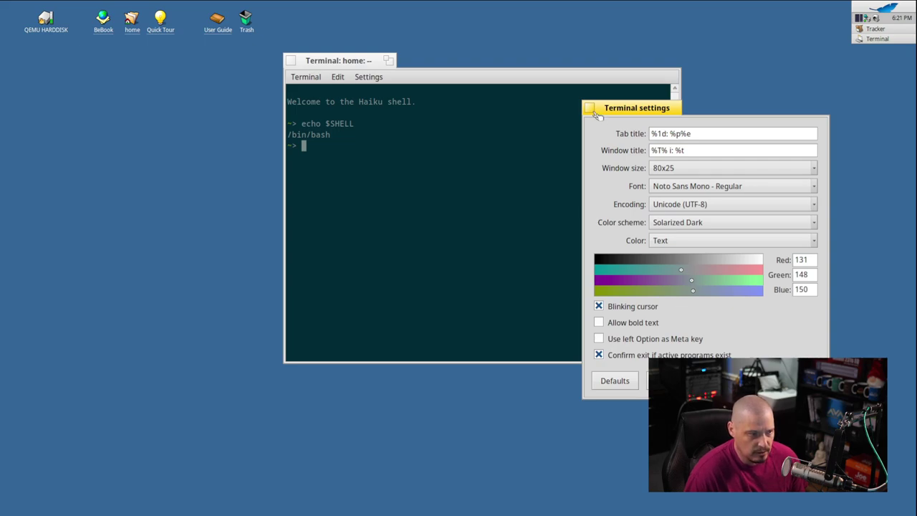
{"action": "left_click", "coordinate": [785, 380]}
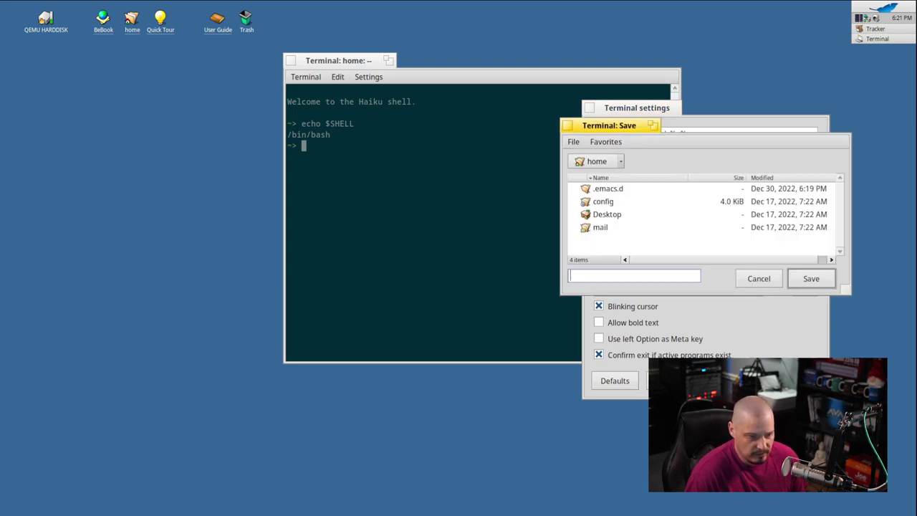
{"action": "double_click", "coordinate": [608, 203]}
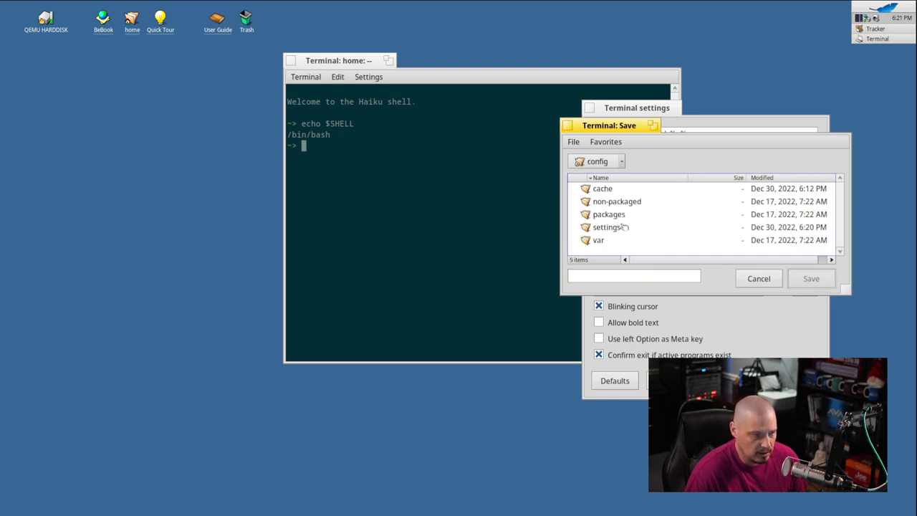
{"action": "double_click", "coordinate": [618, 217]}
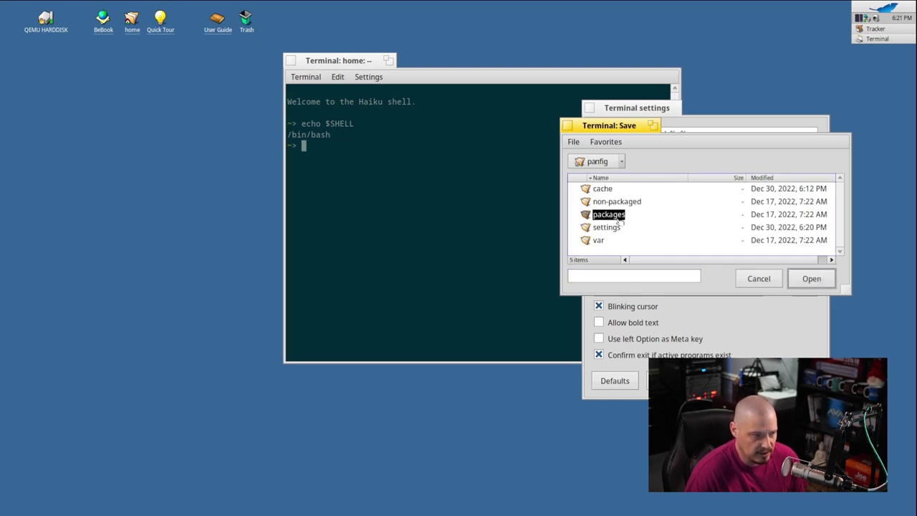
{"action": "left_click", "coordinate": [567, 127]}
Close the Terminal settings and run uname -r to query the system release.
{"action": "left_click", "coordinate": [594, 107]}
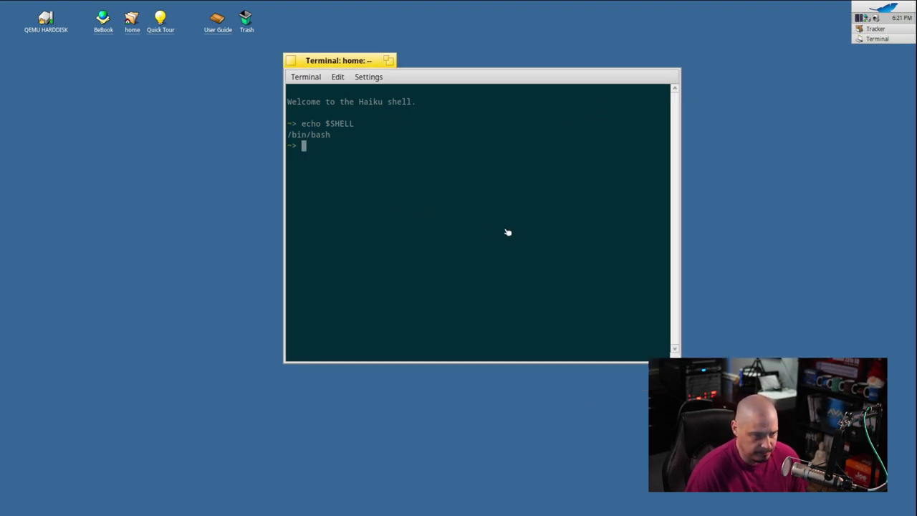
{"action": "type", "text": "uname -r"}
{"action": "key", "text": "Return"}
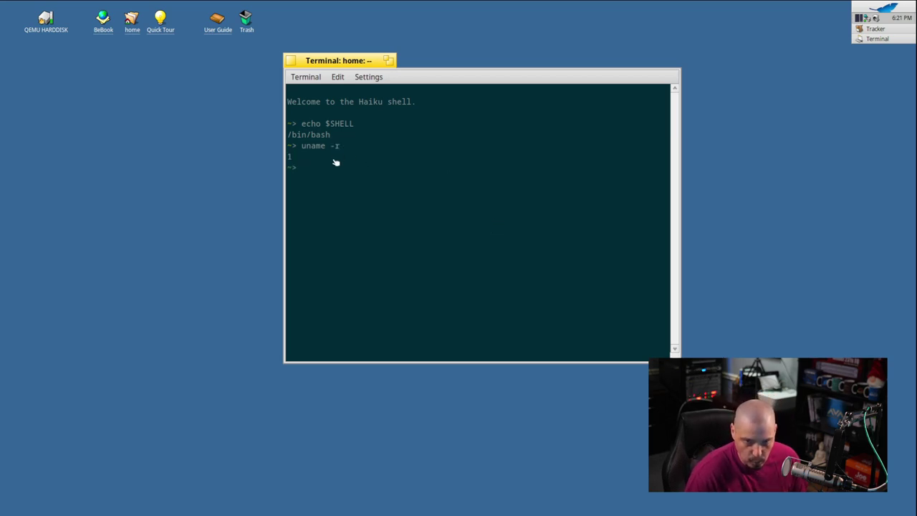
Run uname in the terminal to query the operating system name and ls to list the home directory.
{"action": "type", "text": "uname"}
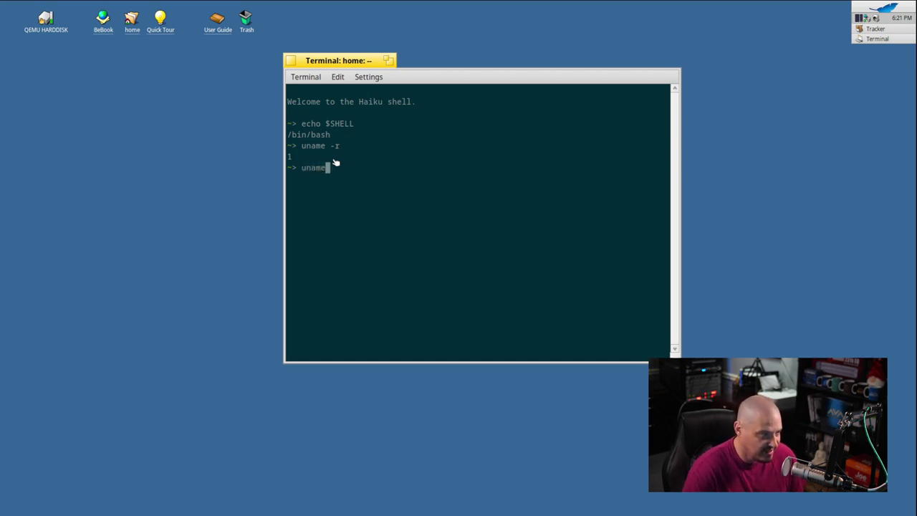
{"action": "key", "text": "Return"}
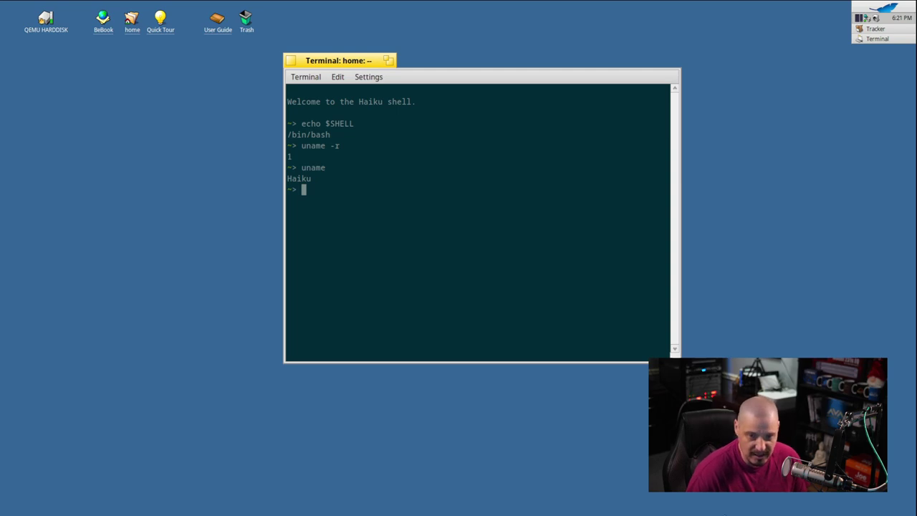
{"action": "type", "text": "ls"}
{"action": "key", "text": "Return"}
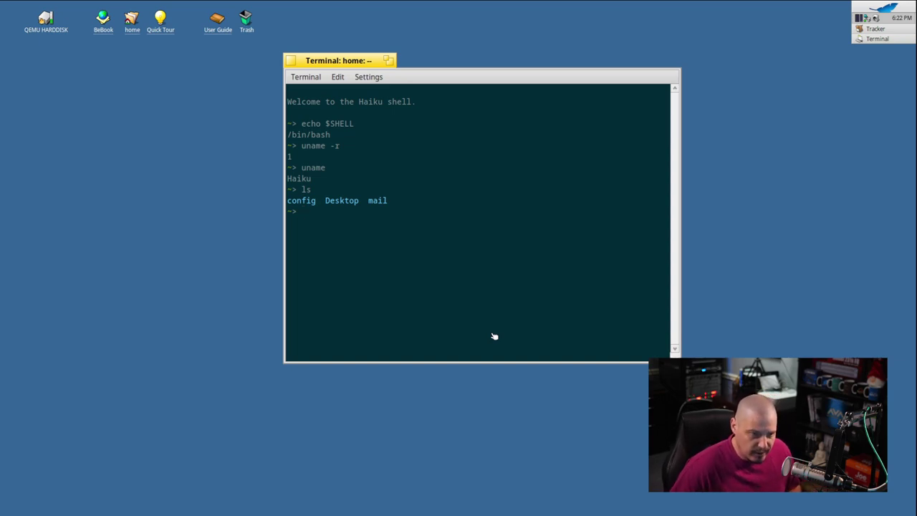
Run pkgman without arguments, enlarge the terminal window and read through its package and repository management commands.
{"action": "type", "text": "pkg"}
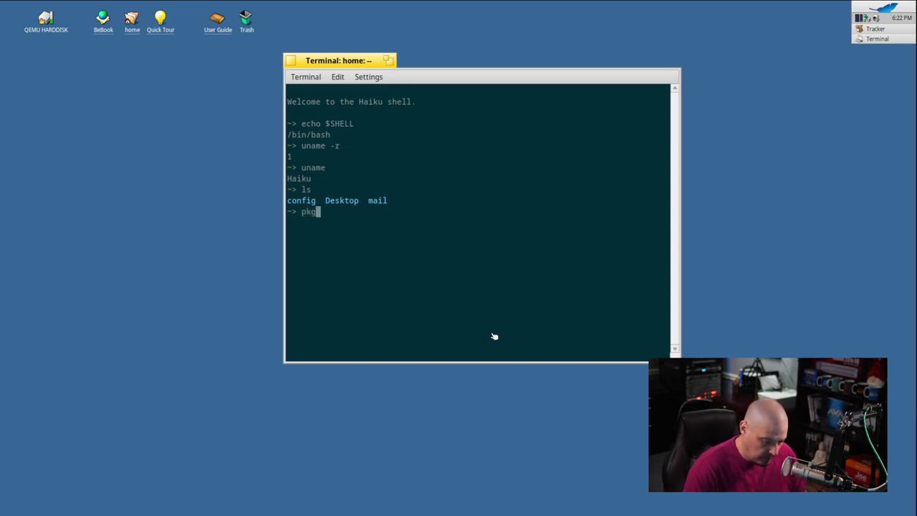
{"action": "type", "text": "man"}
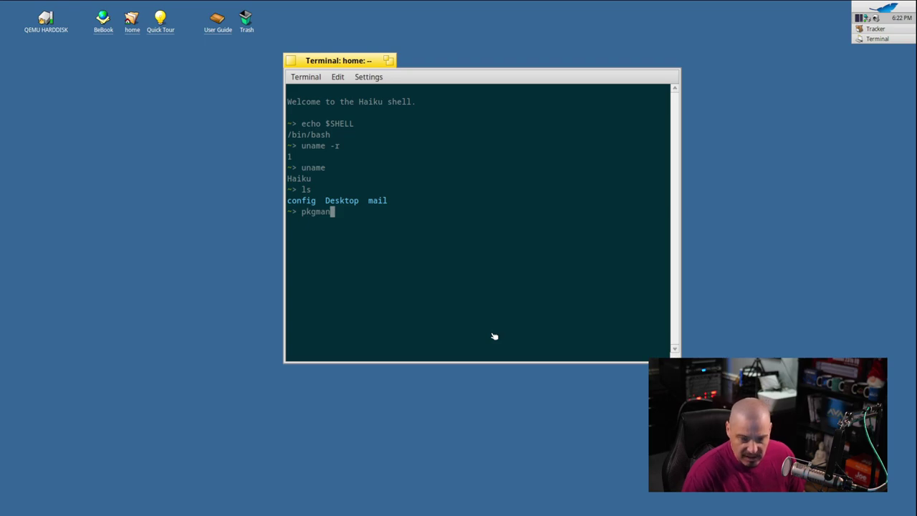
{"action": "key", "text": "Return"}
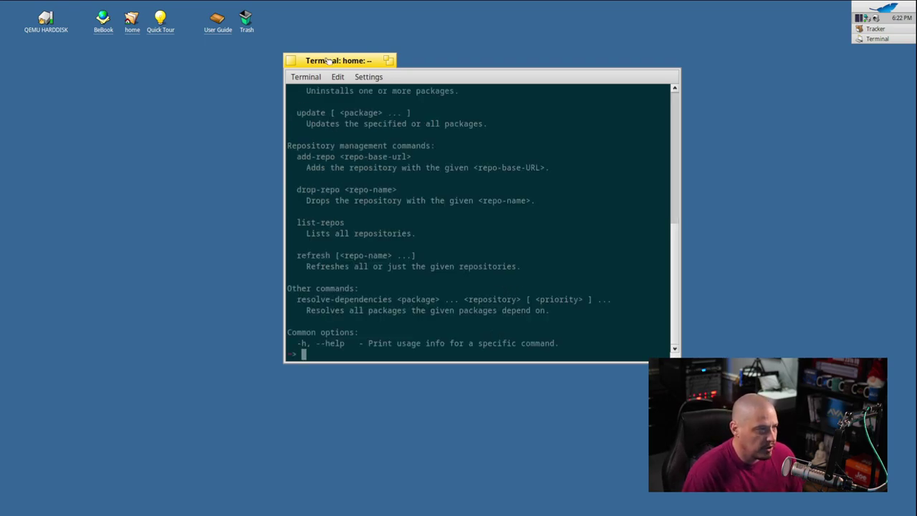
{"action": "left_click", "coordinate": [389, 61]}
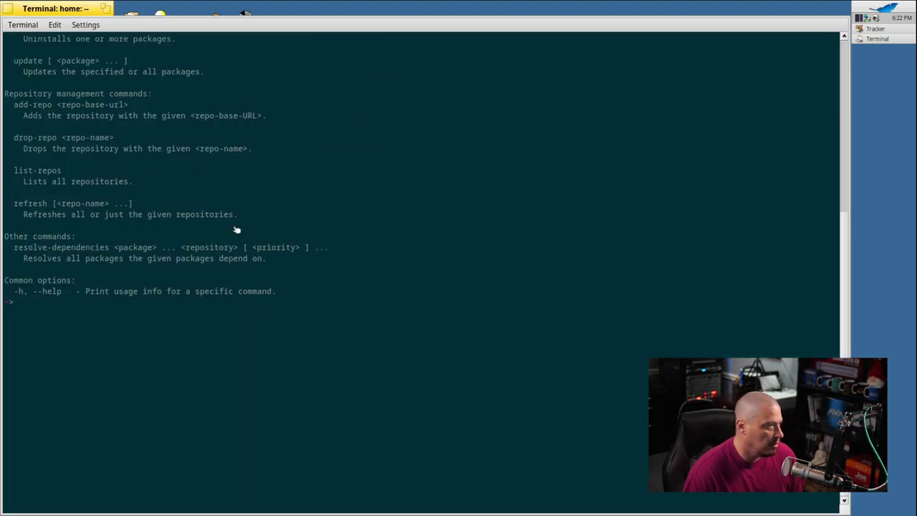
{"action": "scroll", "coordinate": [236, 229], "scroll_direction": "up", "scroll_amount": 2}
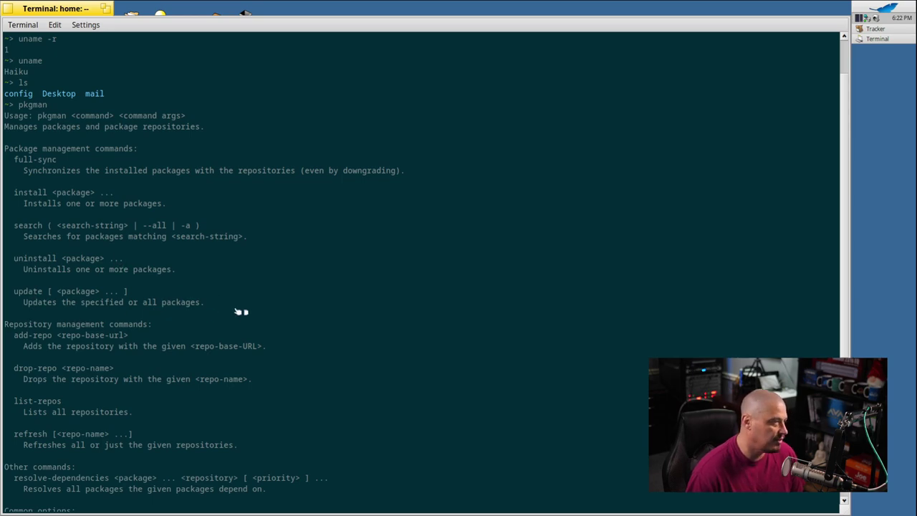
{"action": "scroll", "coordinate": [398, 295], "scroll_direction": "down", "scroll_amount": 4}
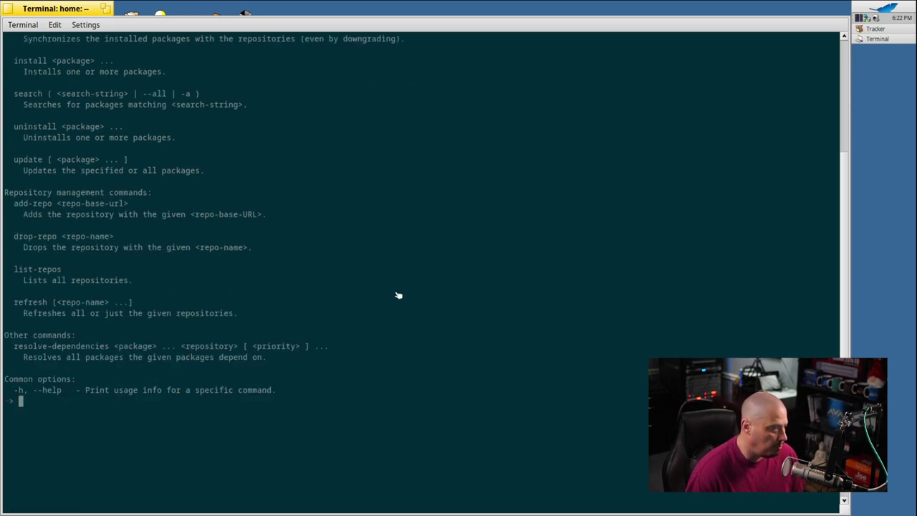
Run pkgman update in the terminal and accept the proposed package upgrades.
{"action": "type", "text": "pkgm"}
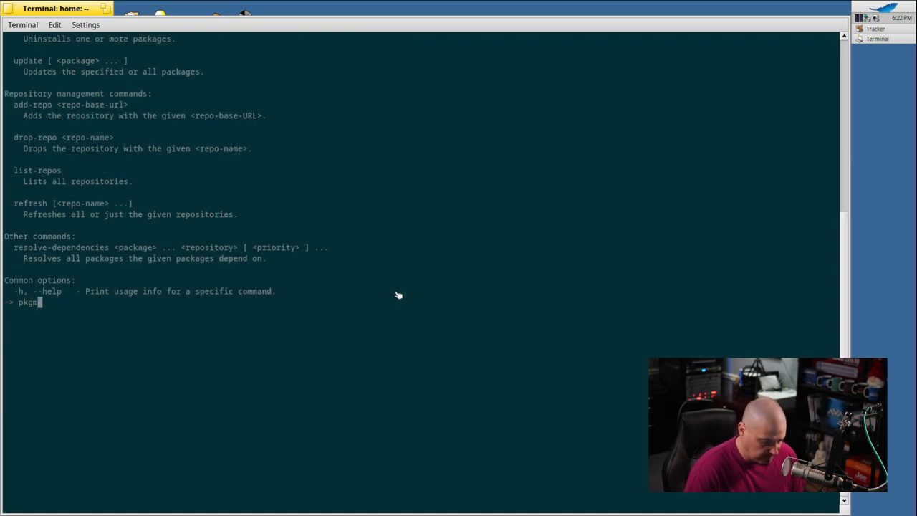
{"action": "type", "text": "an upd"}
{"action": "key", "text": "BackSpace"}
{"action": "key", "text": "BackSpace"}
{"action": "type", "text": "pdate"}
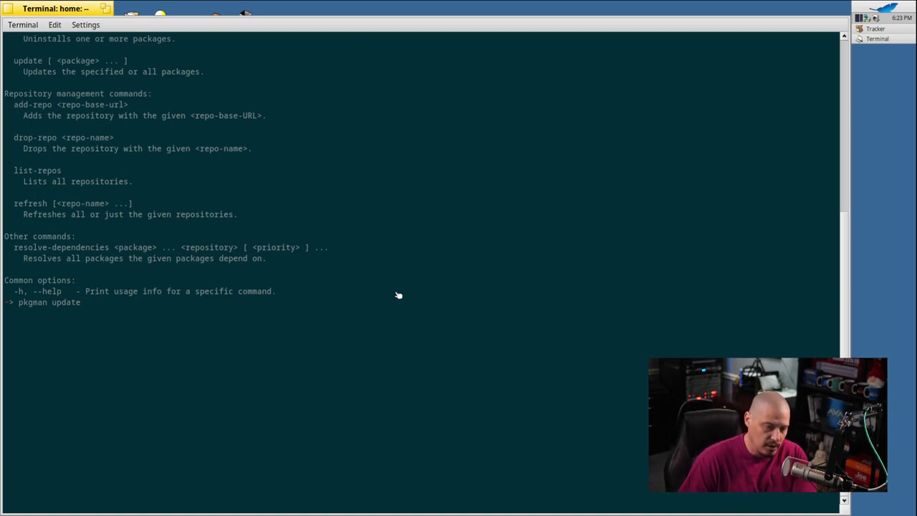
{"action": "key", "text": "Return"}
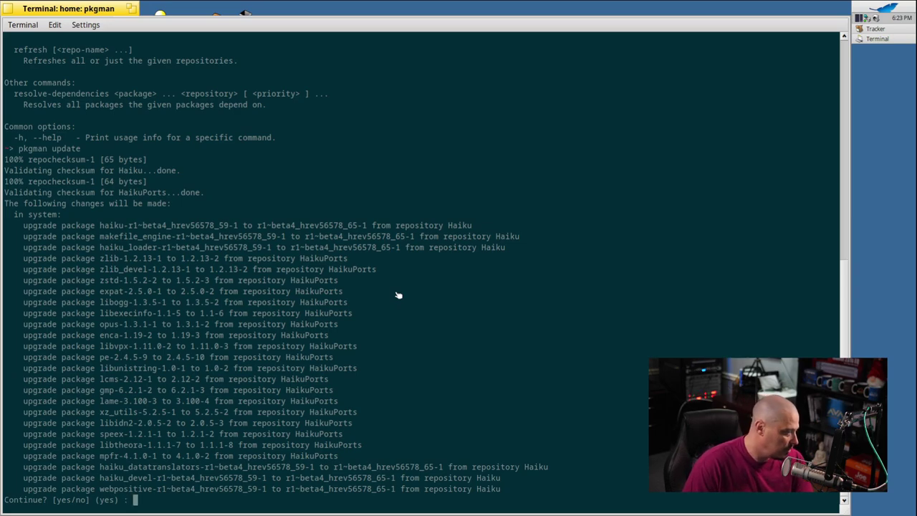
{"action": "key", "text": "Return"}
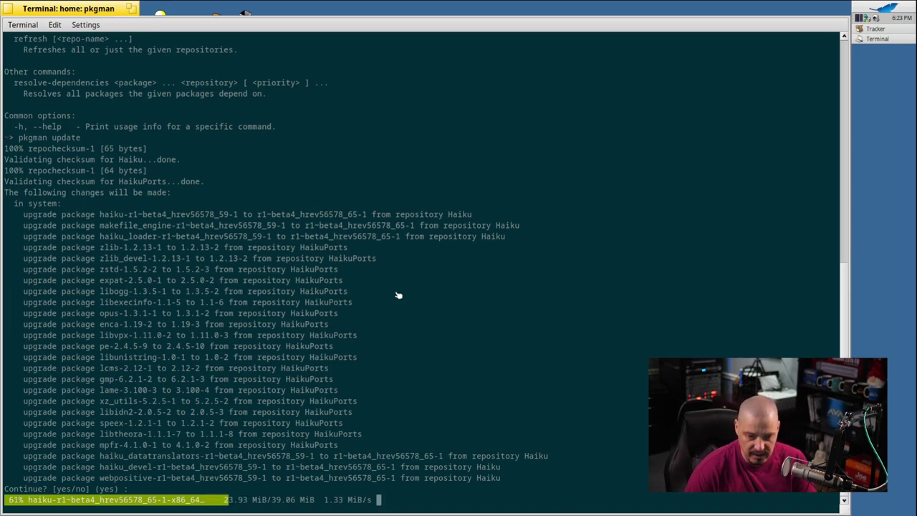
Shrink the terminal window to its normal size and reposition it, and try minimizing it and reopening it from the Deskbar.
{"action": "left_click", "coordinate": [131, 8]}
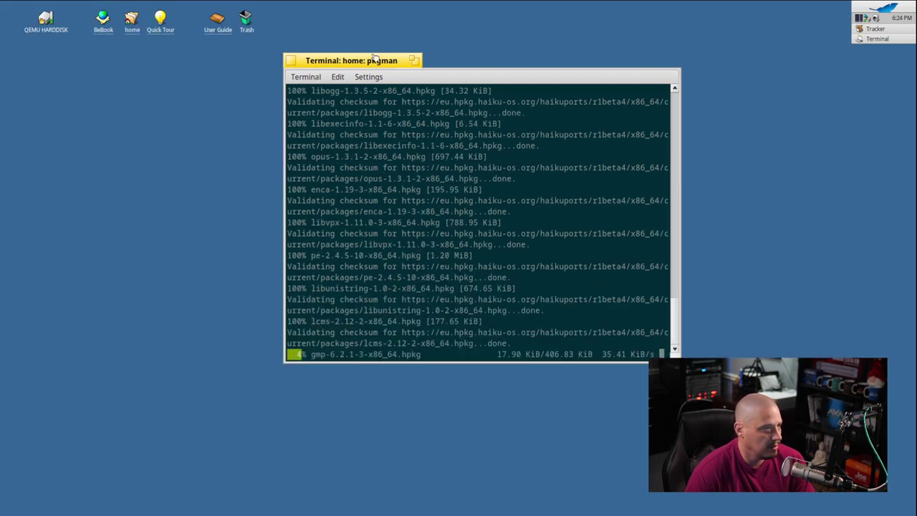
{"action": "left_click_drag", "start_coordinate": [368, 64], "coordinate": [265, 82]}
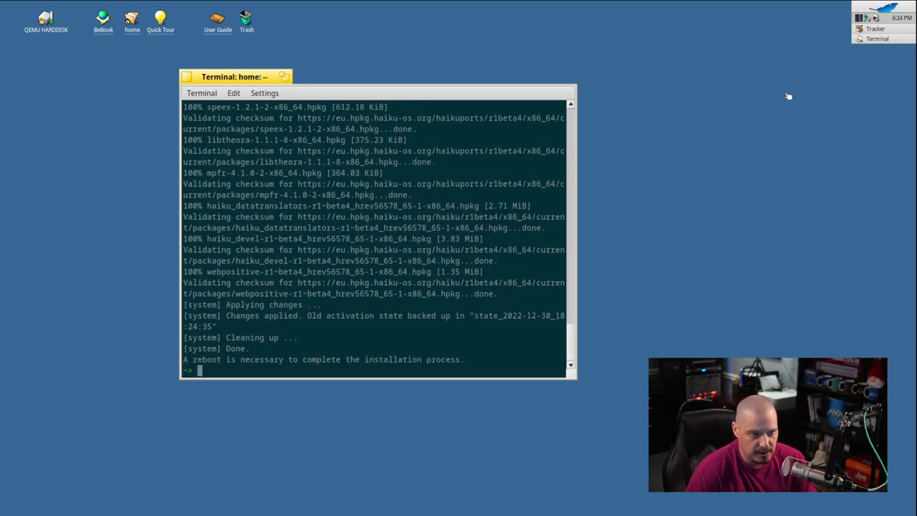
{"action": "left_click", "coordinate": [875, 29]}
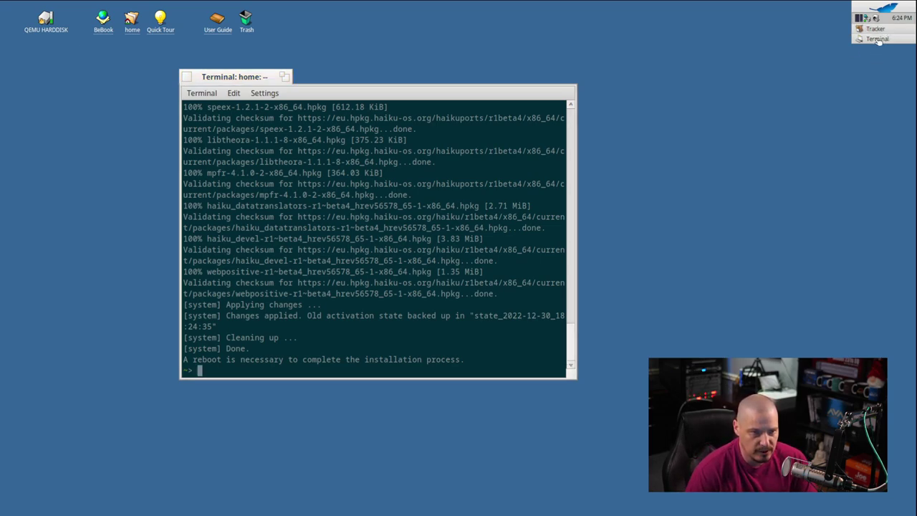
{"action": "double_click", "coordinate": [254, 77]}
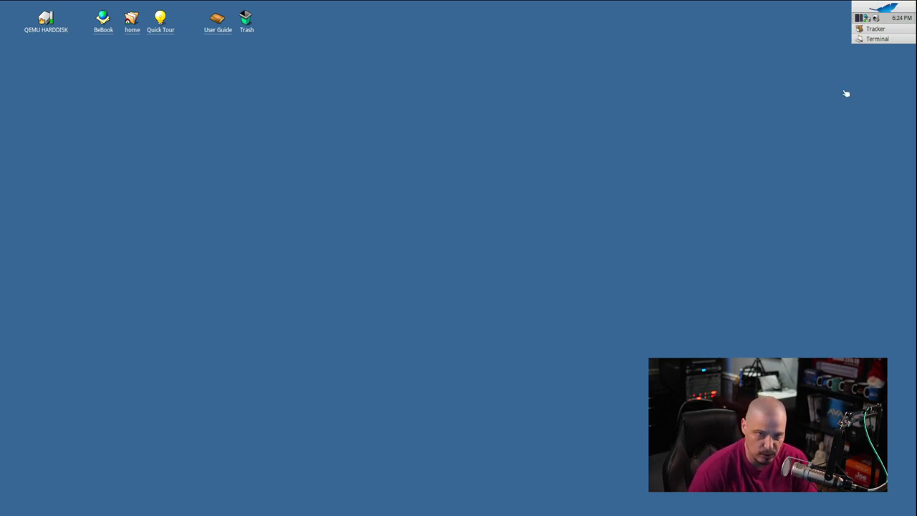
{"action": "mouse_move", "coordinate": [886, 41]}
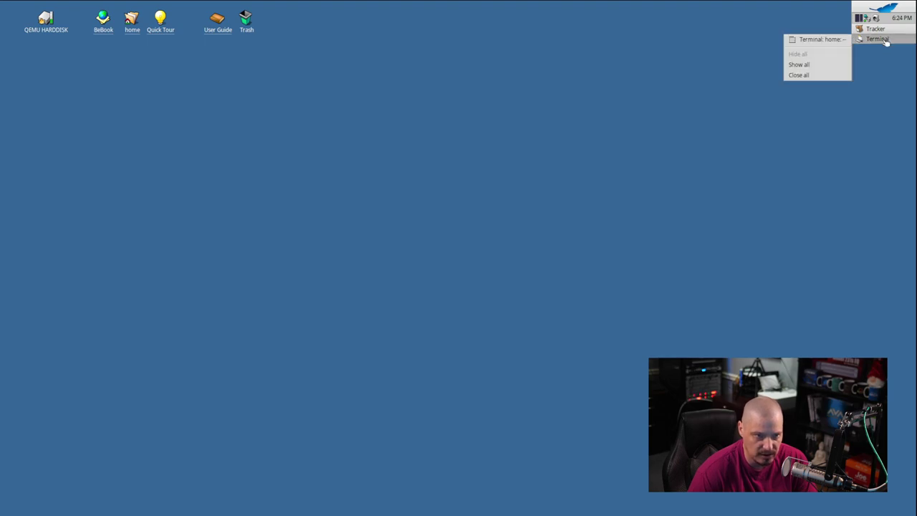
{"action": "left_click", "coordinate": [826, 41]}
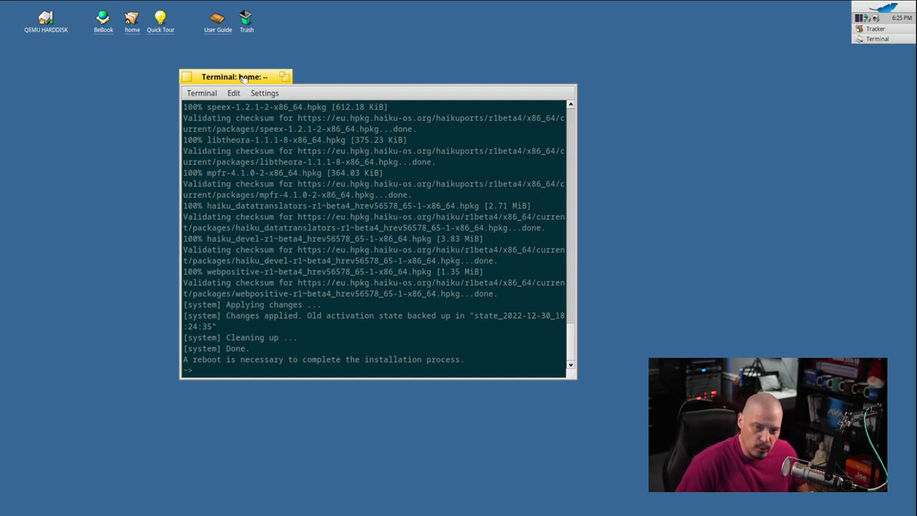
Toggle the terminal window to full size and back, and minimize it and show it again.
{"action": "left_click", "coordinate": [285, 76]}
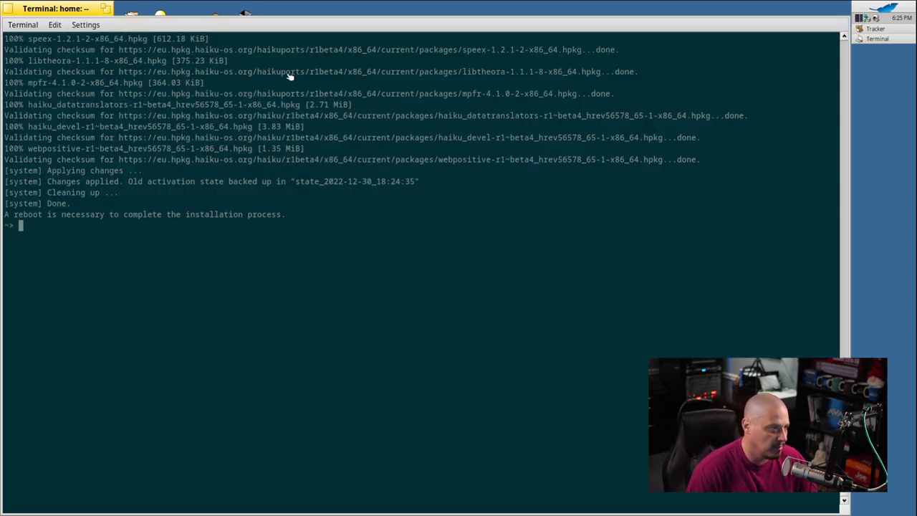
{"action": "left_click", "coordinate": [106, 9]}
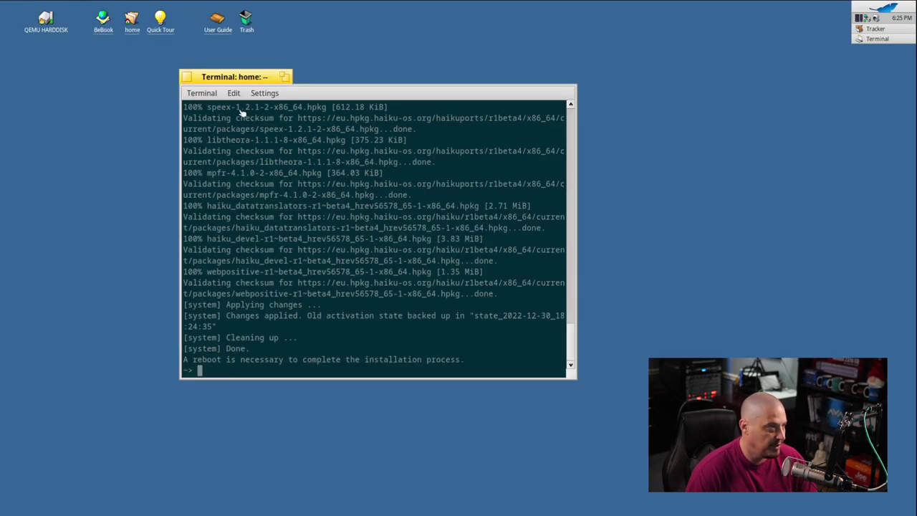
{"action": "double_click", "coordinate": [240, 77]}
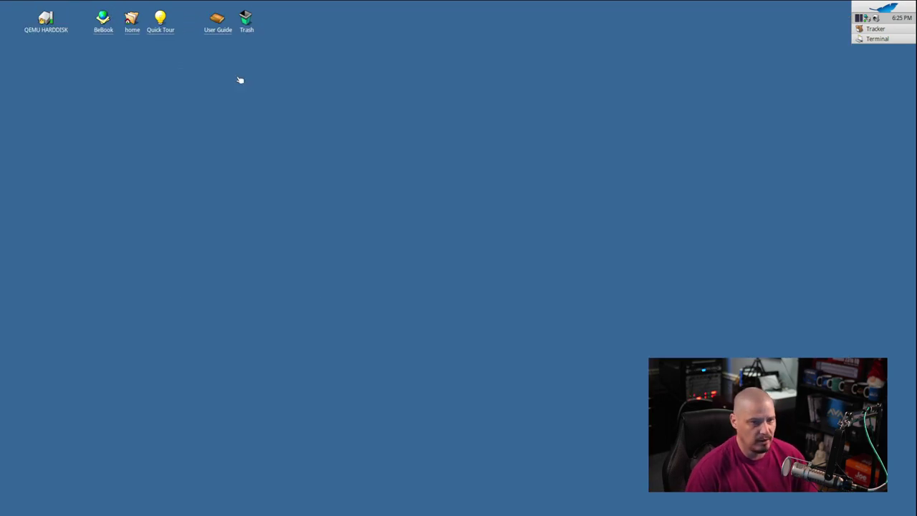
{"action": "left_click", "coordinate": [885, 40]}
{"action": "left_click", "coordinate": [822, 67]}
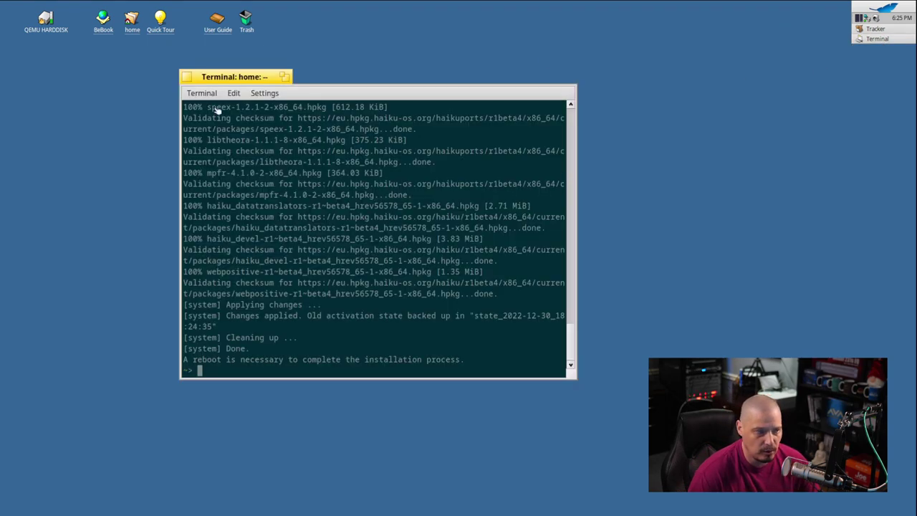
Move the terminal window aside, open the home folder and stack its window with the terminal window.
{"action": "left_click_drag", "start_coordinate": [227, 86], "coordinate": [169, 96]}
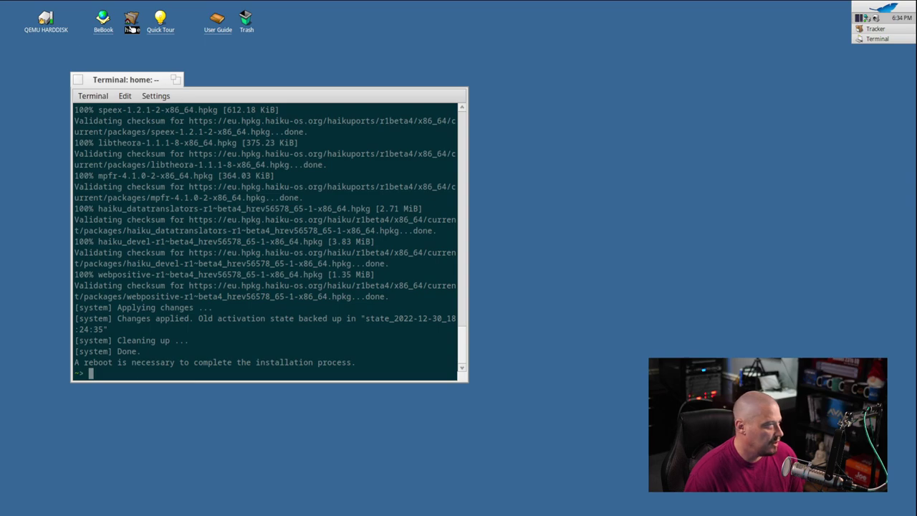
{"action": "double_click", "coordinate": [130, 29]}
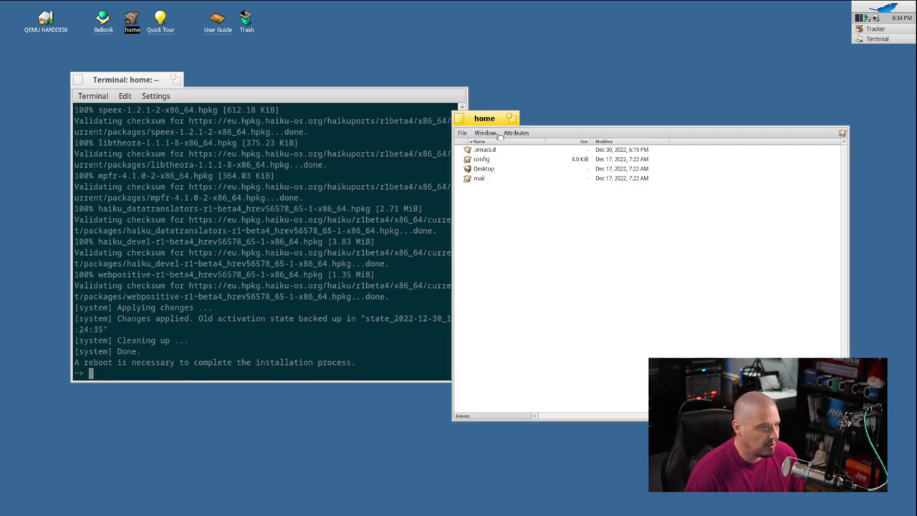
{"action": "left_click_drag", "start_coordinate": [546, 113], "coordinate": [535, 95]}
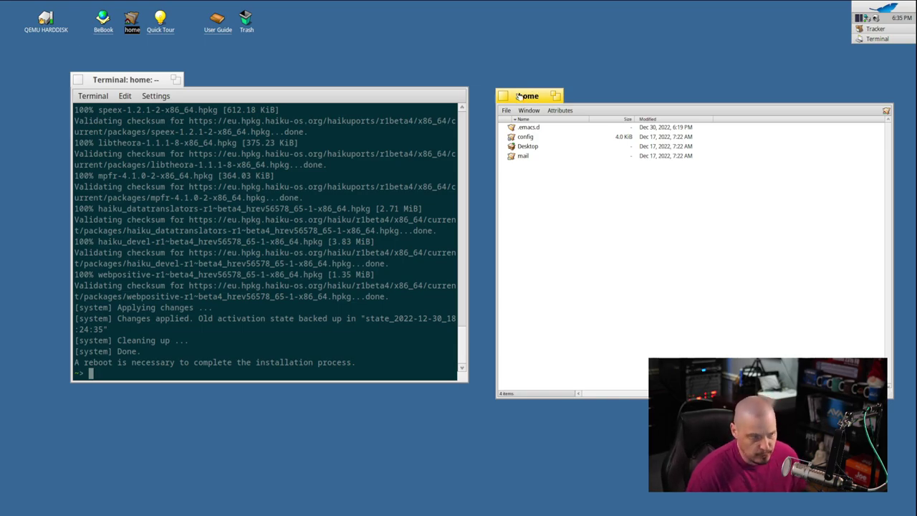
{"action": "left_click_drag", "start_coordinate": [528, 95], "coordinate": [126, 85]}
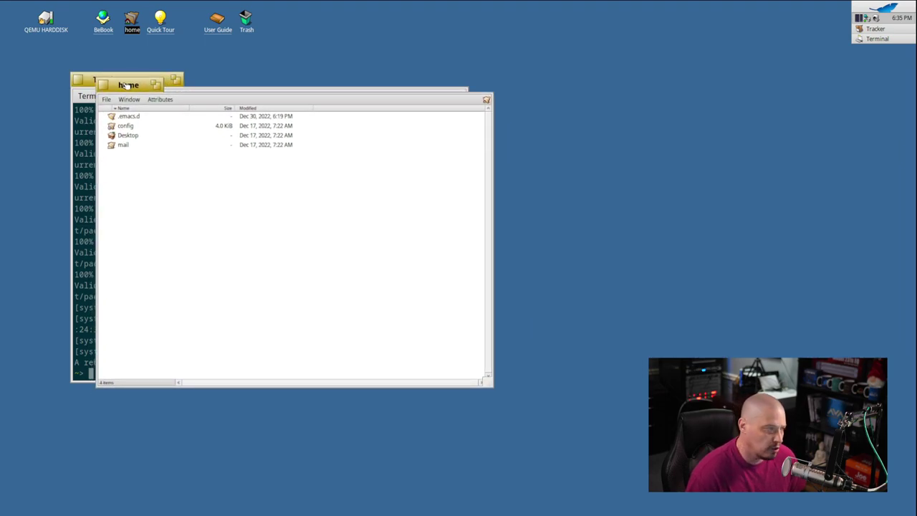
{"action": "left_click_drag", "start_coordinate": [125, 85], "coordinate": [125, 84]}
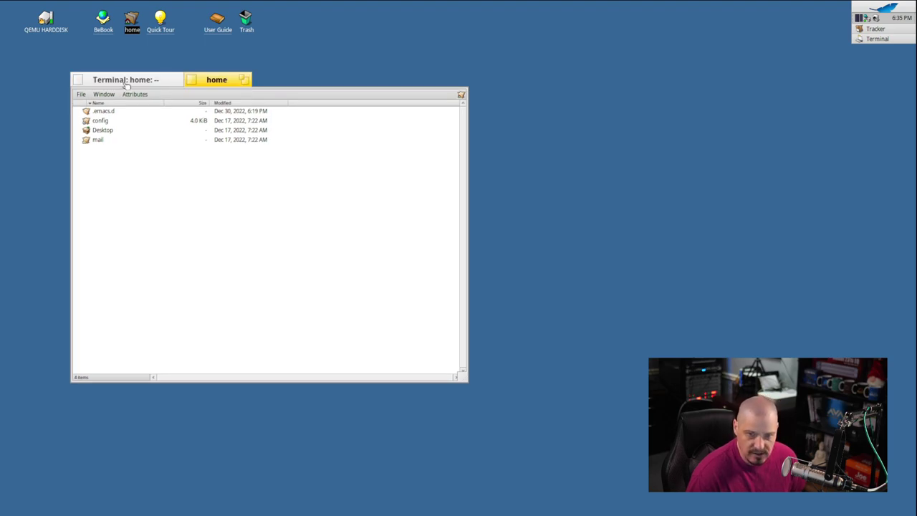
Switch back and forth between the stacked Terminal and home windows, ending on Terminal.
{"action": "left_click", "coordinate": [162, 85]}
{"action": "left_click", "coordinate": [202, 86]}
{"action": "left_click", "coordinate": [132, 80]}
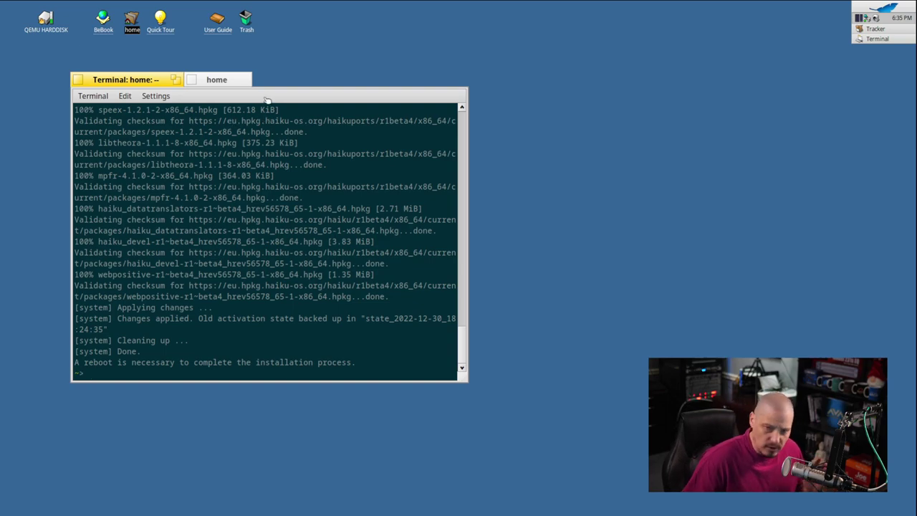
{"action": "left_click", "coordinate": [216, 83]}
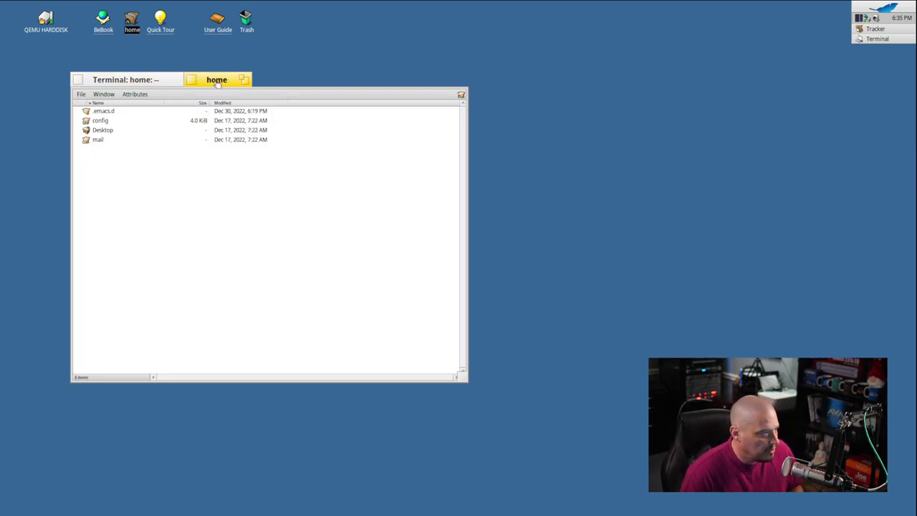
{"action": "left_click", "coordinate": [123, 84]}
Launch DeskCalc, stack it with the Terminal and home windows, and switch through the group back to Terminal.
{"action": "left_click", "coordinate": [875, 8]}
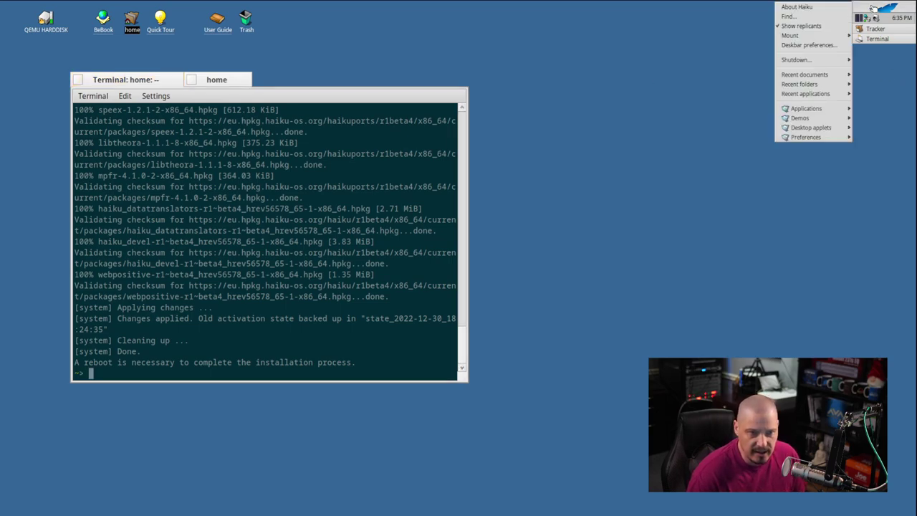
{"action": "mouse_move", "coordinate": [796, 111]}
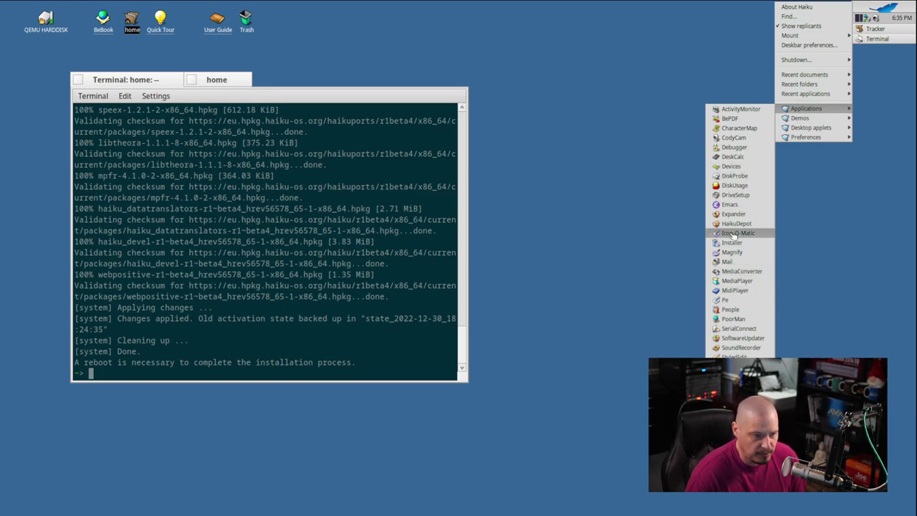
{"action": "left_click", "coordinate": [744, 160]}
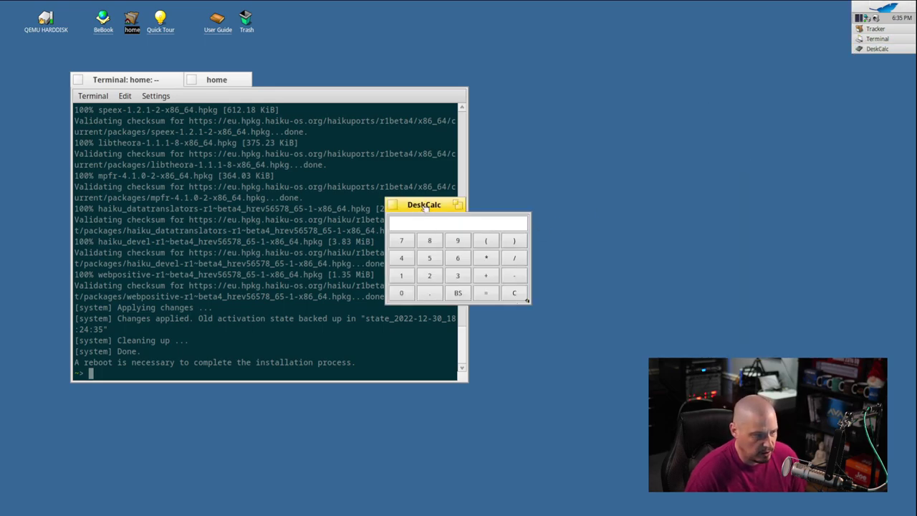
{"action": "left_click_drag", "start_coordinate": [425, 207], "coordinate": [225, 86]}
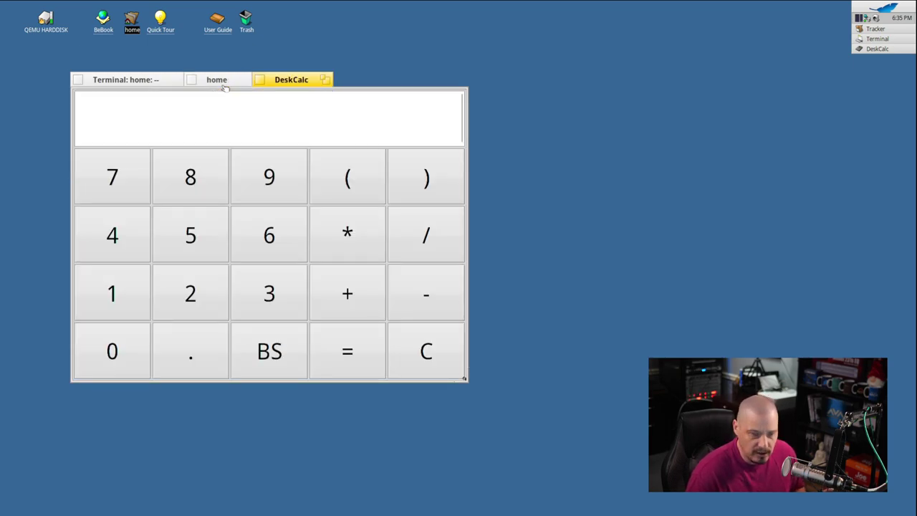
{"action": "left_click", "coordinate": [218, 86]}
{"action": "left_click", "coordinate": [144, 80]}
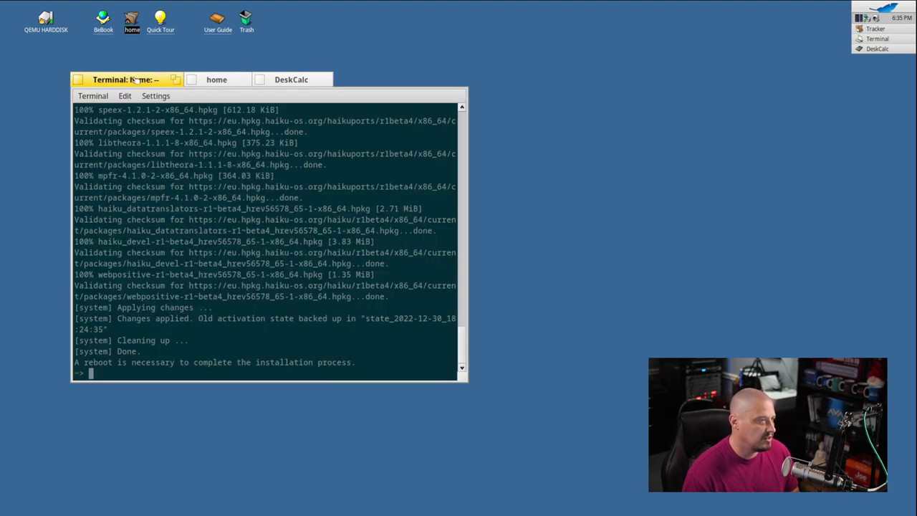
Switch through the home, DeskCalc and Terminal windows in the stack and move the whole stack slightly across the desktop.
{"action": "left_click", "coordinate": [227, 84]}
{"action": "left_click", "coordinate": [288, 83]}
{"action": "left_click", "coordinate": [163, 82]}
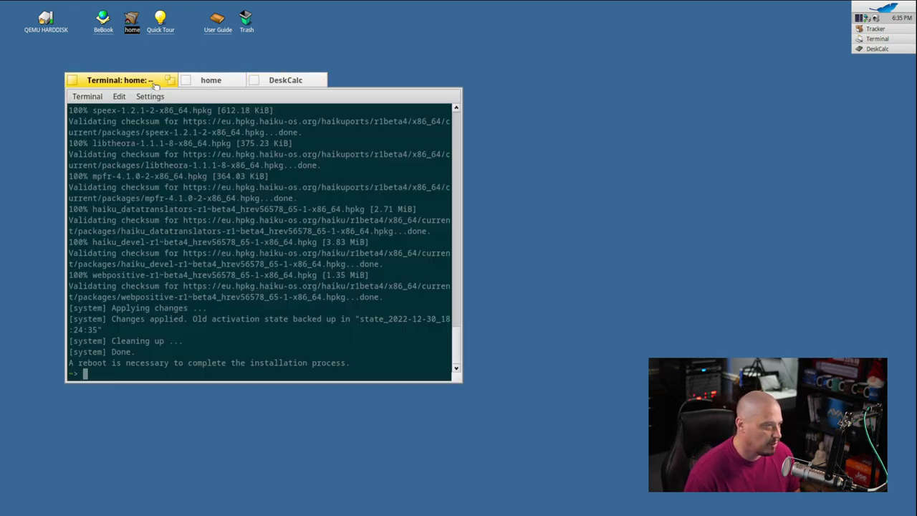
{"action": "mouse_move", "coordinate": [131, 84]}
{"action": "left_mouse_down"}
{"action": "mouse_move", "coordinate": [497, 86]}
{"action": "mouse_move", "coordinate": [338, 81]}
{"action": "mouse_move", "coordinate": [332, 127]}
{"action": "mouse_move", "coordinate": [148, 87]}
{"action": "left_mouse_up"}
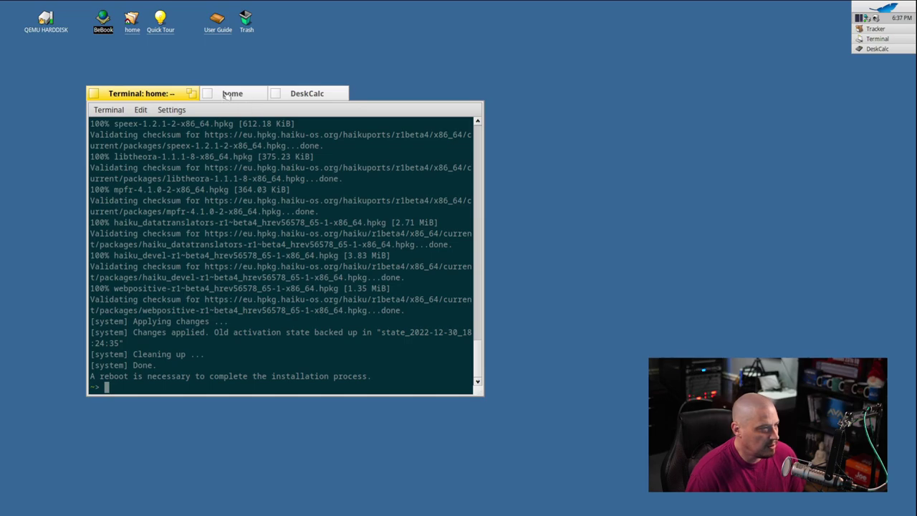
Close the home and DeskCalc windows in the stack, keeping only the Terminal window open.
{"action": "left_click", "coordinate": [227, 94]}
{"action": "left_click", "coordinate": [206, 98]}
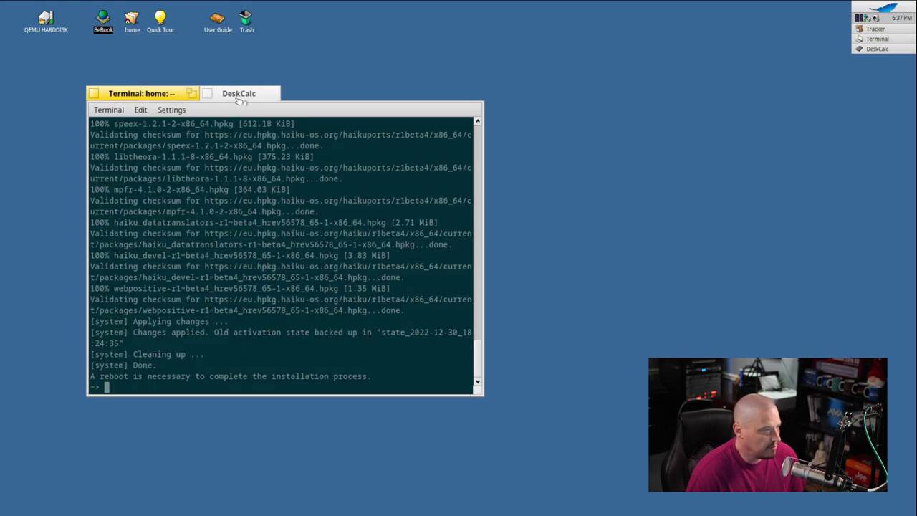
{"action": "left_click", "coordinate": [240, 99]}
{"action": "left_click", "coordinate": [207, 95]}
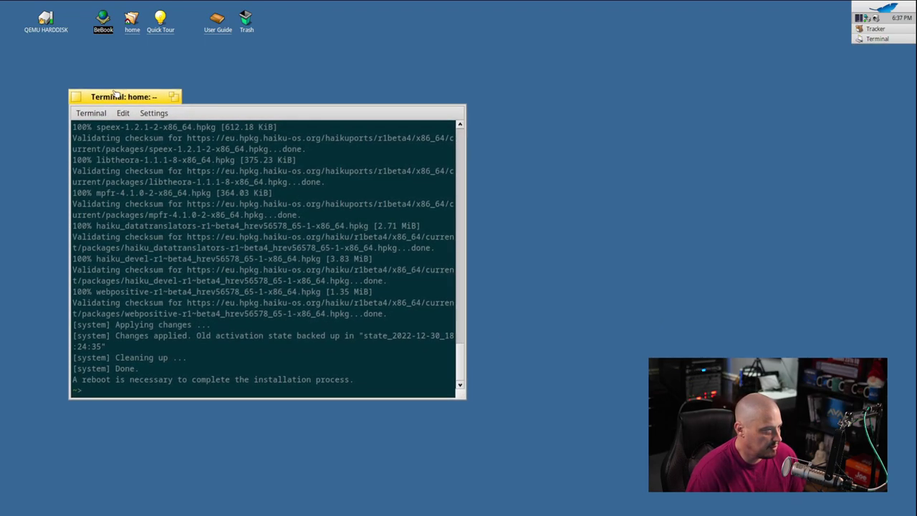
Open the home folder again and tile its window against the right edge of the Terminal window.
{"action": "double_click", "coordinate": [131, 31]}
{"action": "left_click_drag", "start_coordinate": [122, 95], "coordinate": [540, 107]}
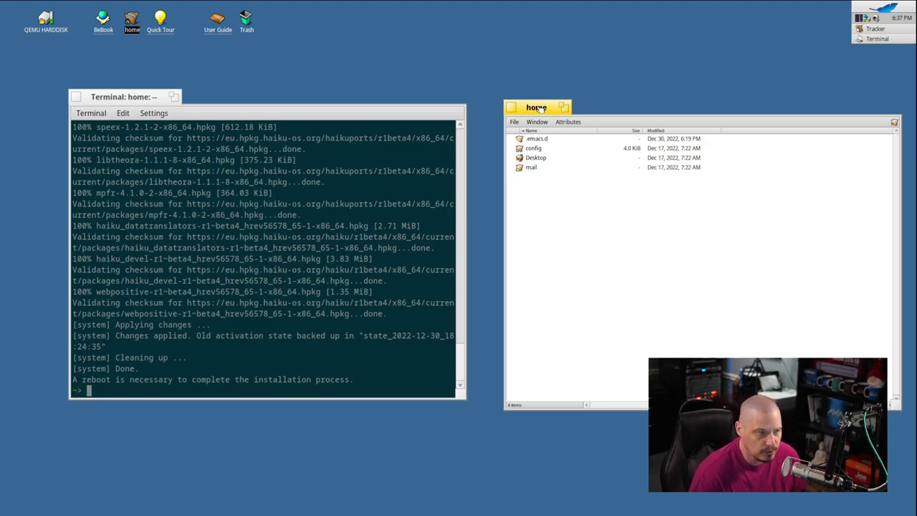
{"action": "left_click_drag", "start_coordinate": [541, 107], "coordinate": [504, 108]}
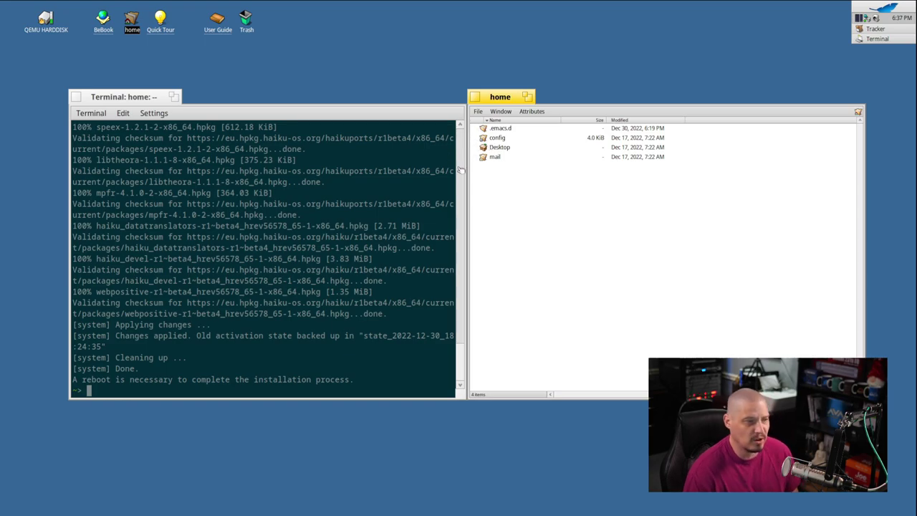
Move the tiled Terminal and home windows together, and resize the pair to be narrower and taller.
{"action": "mouse_move", "coordinate": [159, 102]}
{"action": "left_mouse_down"}
{"action": "mouse_move", "coordinate": [168, 83]}
{"action": "mouse_move", "coordinate": [146, 111]}
{"action": "mouse_move", "coordinate": [162, 99]}
{"action": "left_mouse_up"}
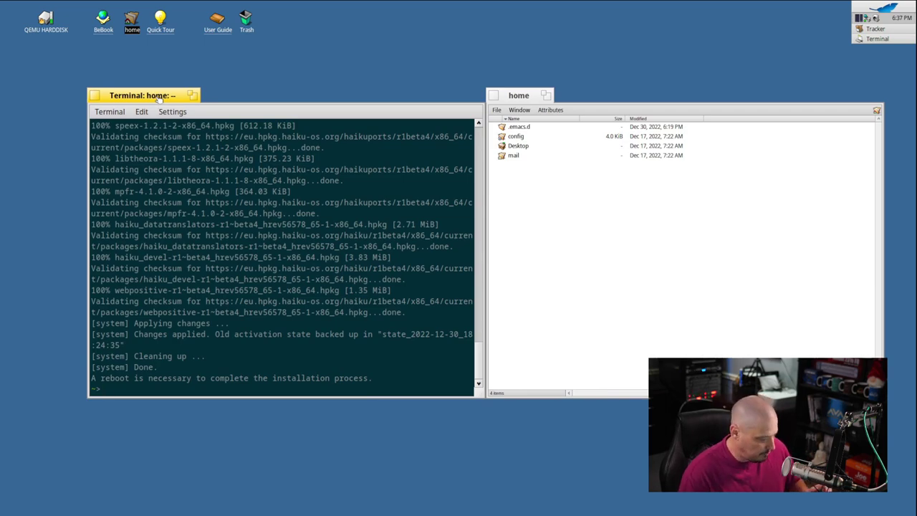
{"action": "left_click_drag", "start_coordinate": [159, 99], "coordinate": [145, 95]}
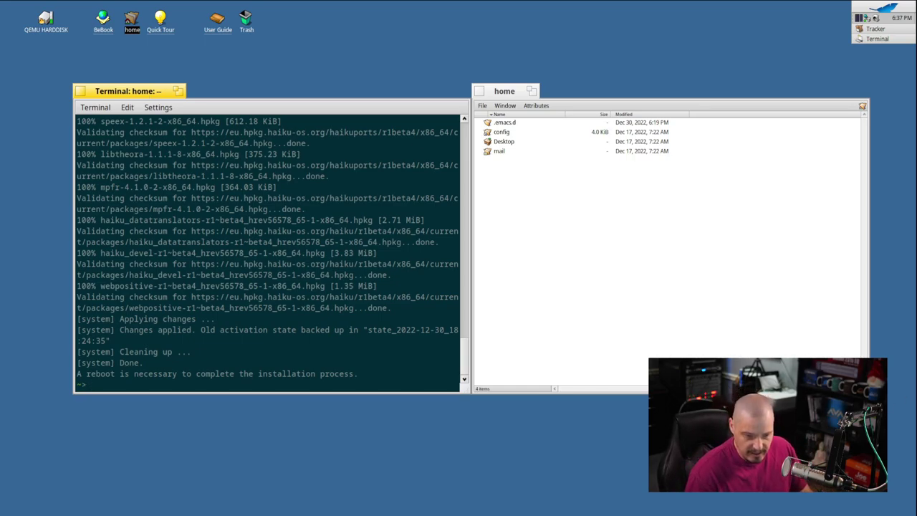
{"action": "left_click_drag", "start_coordinate": [867, 391], "coordinate": [453, 409]}
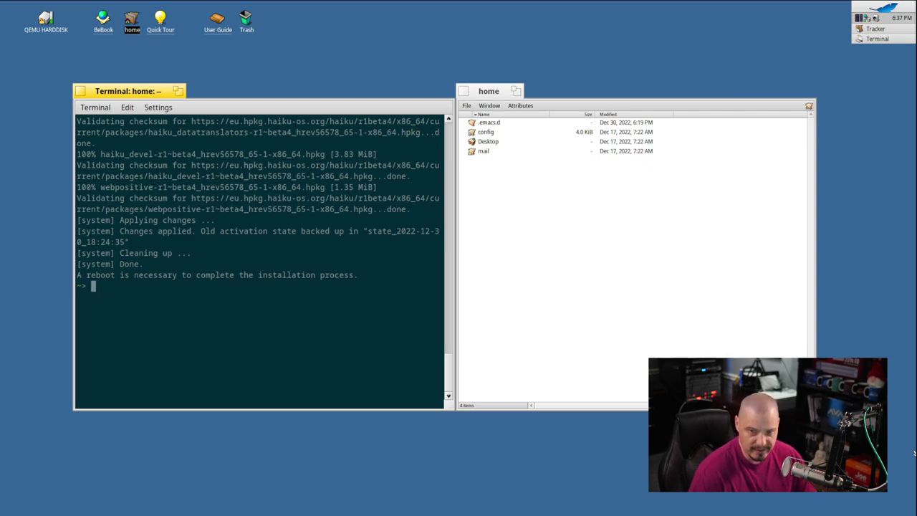
Launch DeskCalc, stack it with the tiled Terminal window, and switch back and forth between the two.
{"action": "left_click", "coordinate": [876, 6]}
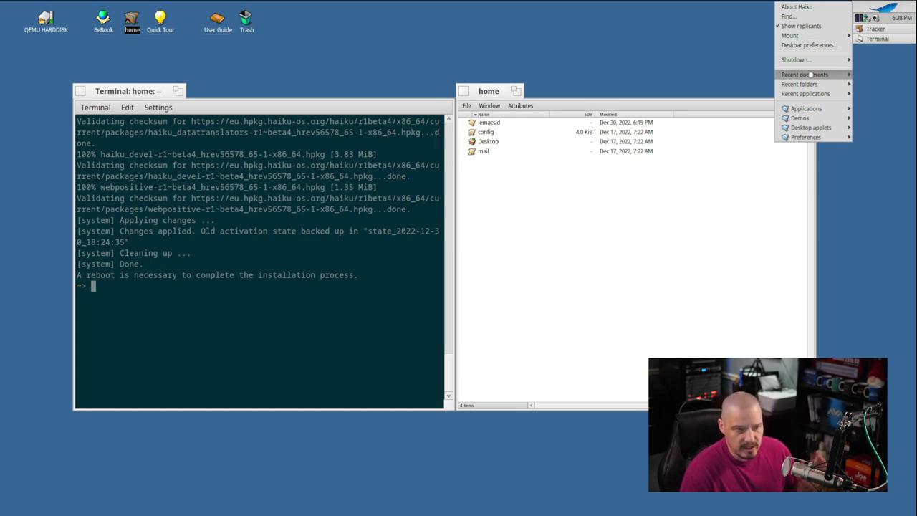
{"action": "mouse_move", "coordinate": [797, 109]}
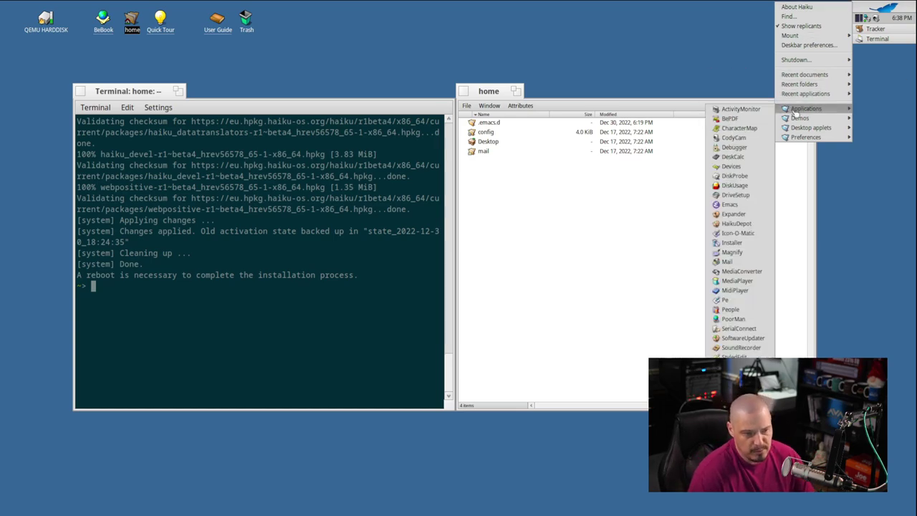
{"action": "left_click", "coordinate": [735, 157]}
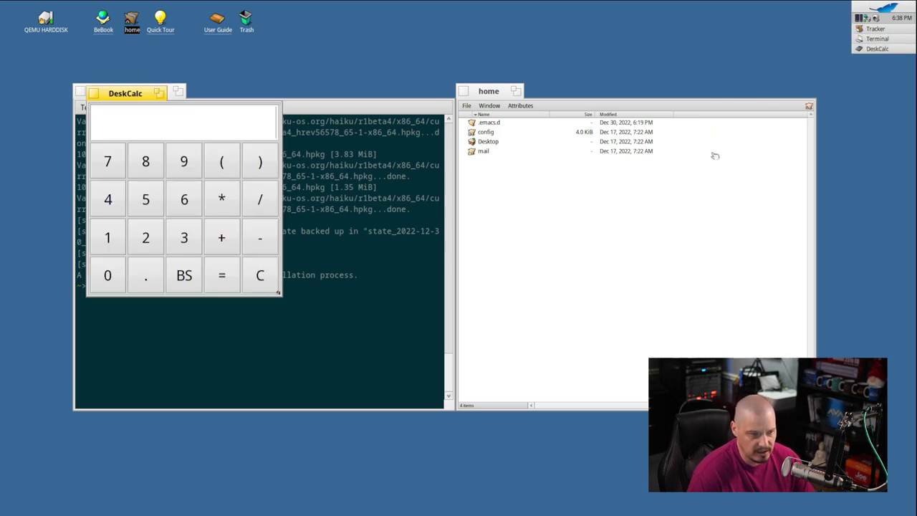
{"action": "left_click_drag", "start_coordinate": [133, 104], "coordinate": [228, 86]}
{"action": "left_click", "coordinate": [164, 91]}
{"action": "left_click", "coordinate": [272, 81]}
{"action": "left_click", "coordinate": [186, 92]}
{"action": "left_click", "coordinate": [280, 81]}
Move the window group by its home window, and close the home, DeskCalc and Terminal windows.
{"action": "mouse_move", "coordinate": [506, 93]}
{"action": "left_mouse_down"}
{"action": "mouse_move", "coordinate": [376, 130]}
{"action": "mouse_move", "coordinate": [521, 100]}
{"action": "left_mouse_up"}
{"action": "left_click", "coordinate": [499, 94]}
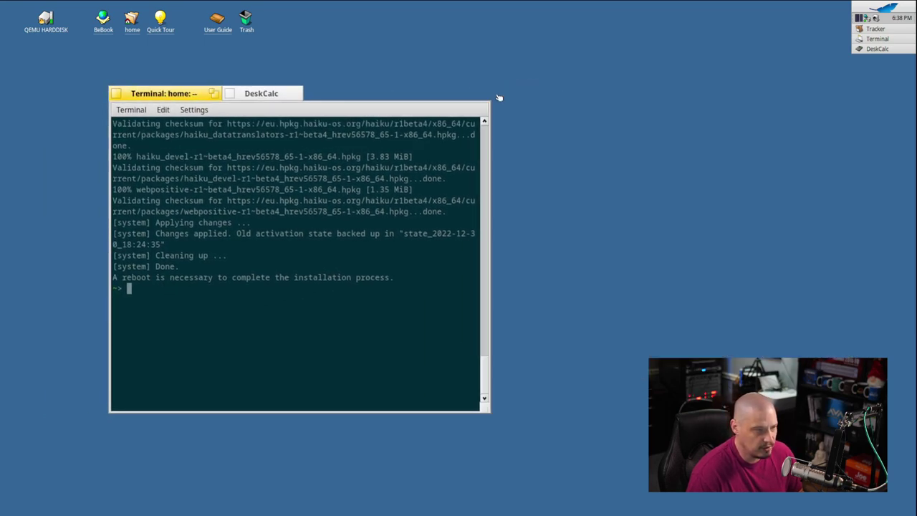
{"action": "left_click", "coordinate": [233, 96]}
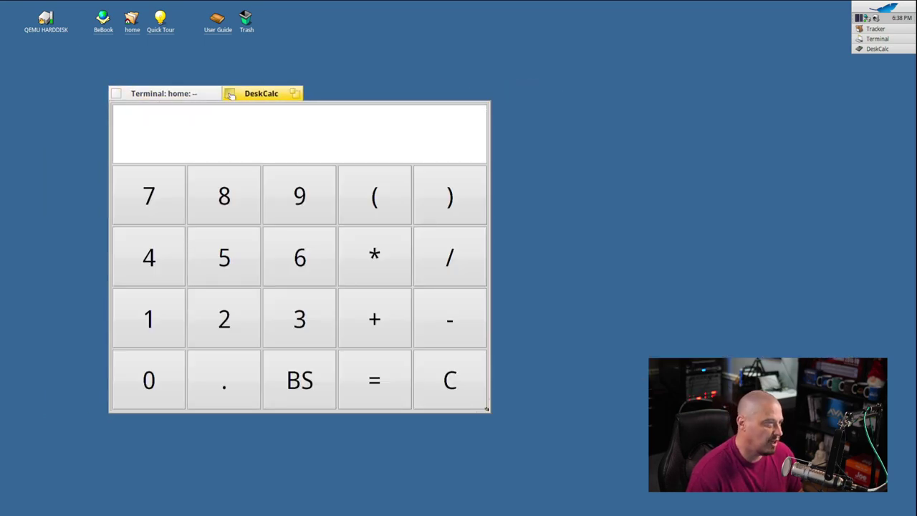
{"action": "key", "text": "alt+w"}
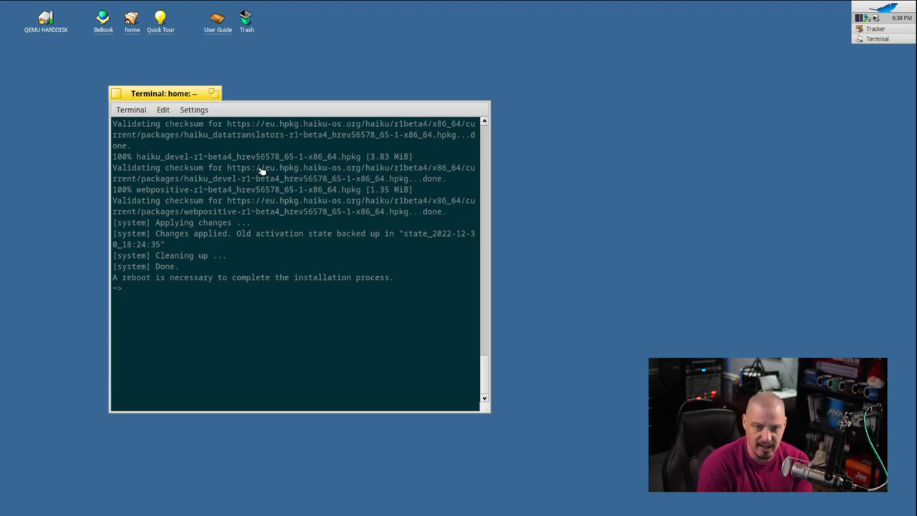
{"action": "key", "text": "alt+w"}
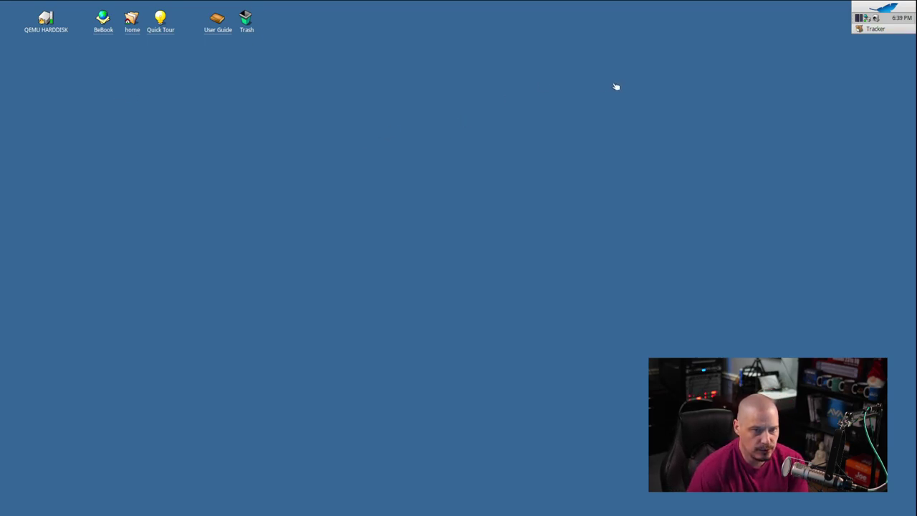
Look over the Deskbar menu and examine the ProcessController's per-process memory usage list.
{"action": "left_click", "coordinate": [886, 11]}
{"action": "left_click", "coordinate": [885, 10]}
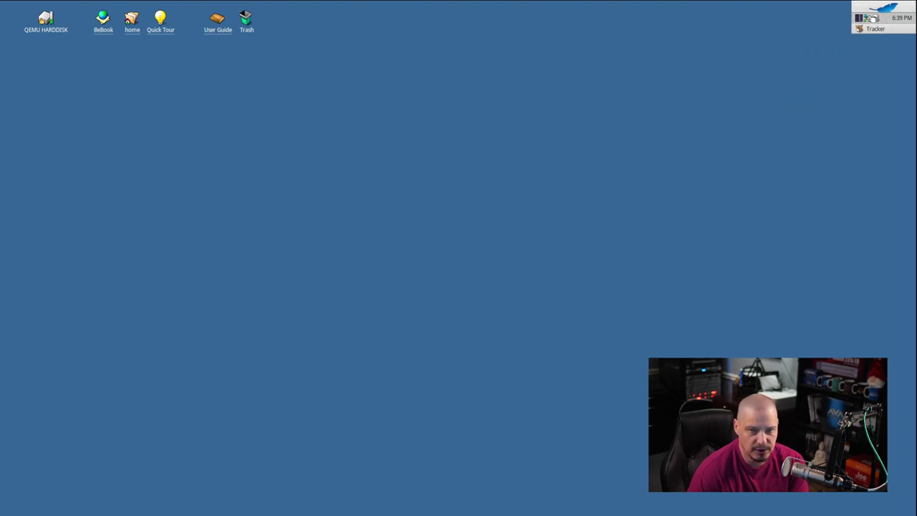
{"action": "left_click", "coordinate": [857, 20]}
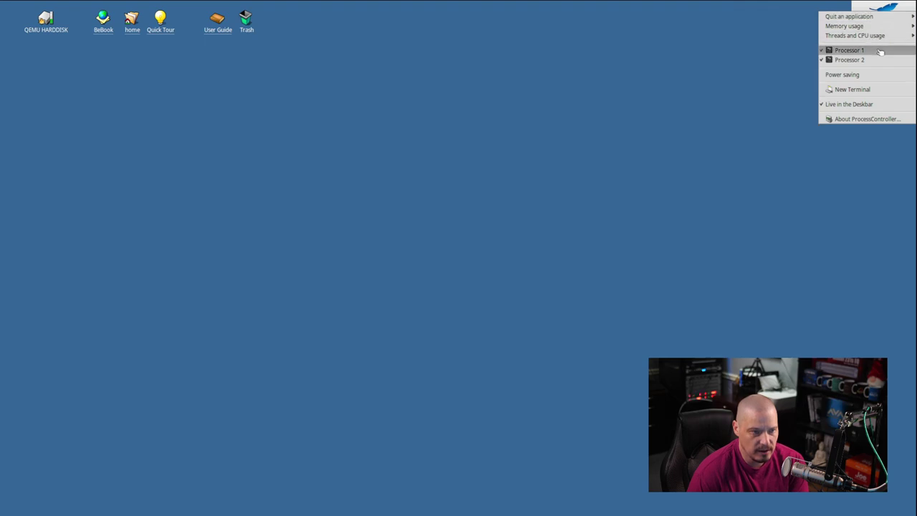
{"action": "mouse_move", "coordinate": [876, 37]}
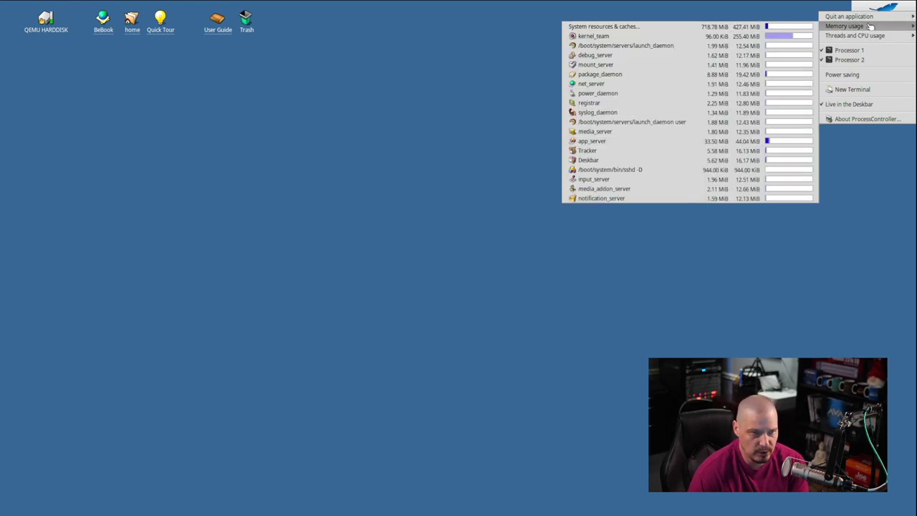
{"action": "left_click", "coordinate": [868, 247]}
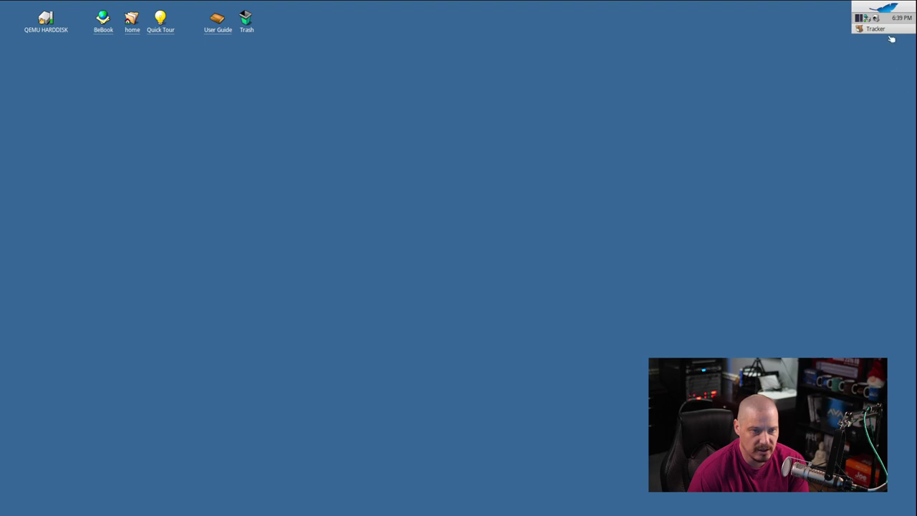
Check the network status and volume items in the Deskbar tray without changing them.
{"action": "left_click", "coordinate": [870, 20]}
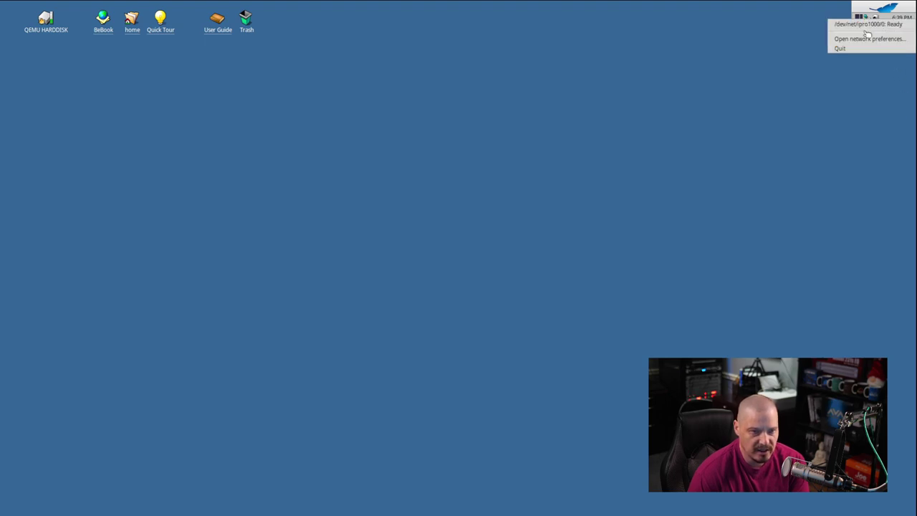
{"action": "left_click", "coordinate": [877, 23]}
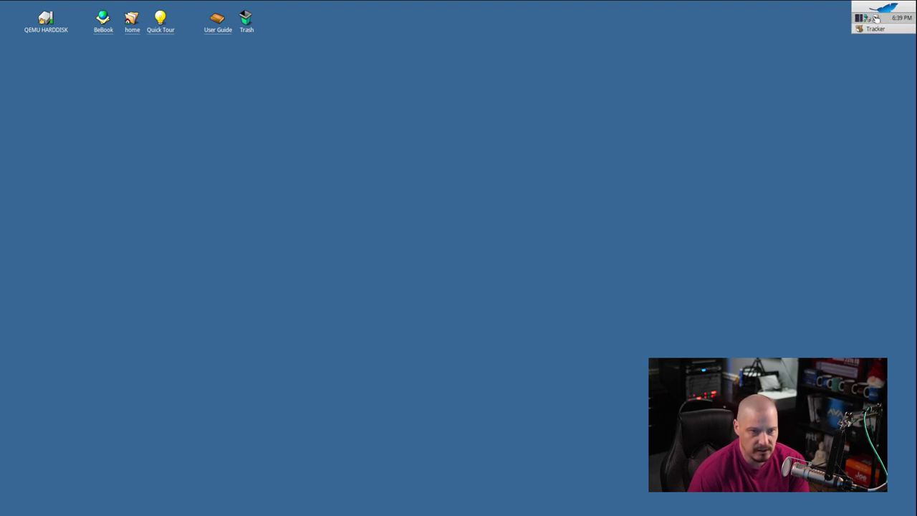
{"action": "left_click", "coordinate": [875, 19]}
{"action": "left_click", "coordinate": [869, 102]}
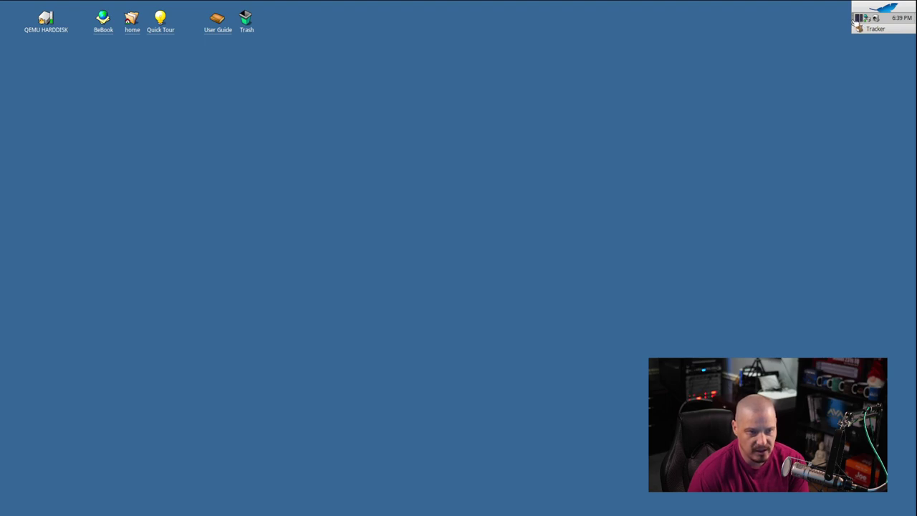
Collapse the Deskbar into its compact two-row corner layout and show the clock's calendar.
{"action": "left_click_drag", "start_coordinate": [851, 20], "coordinate": [915, 20]}
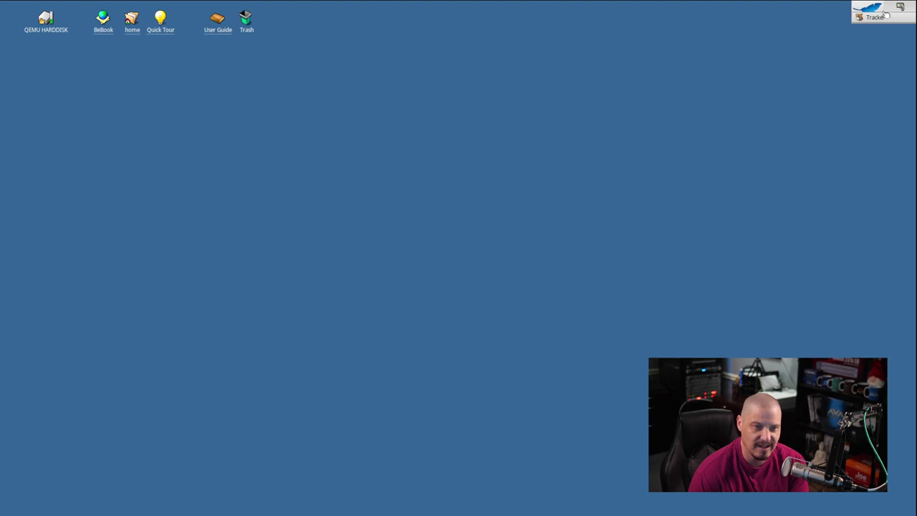
{"action": "left_click", "coordinate": [877, 10]}
{"action": "left_click", "coordinate": [785, 24]}
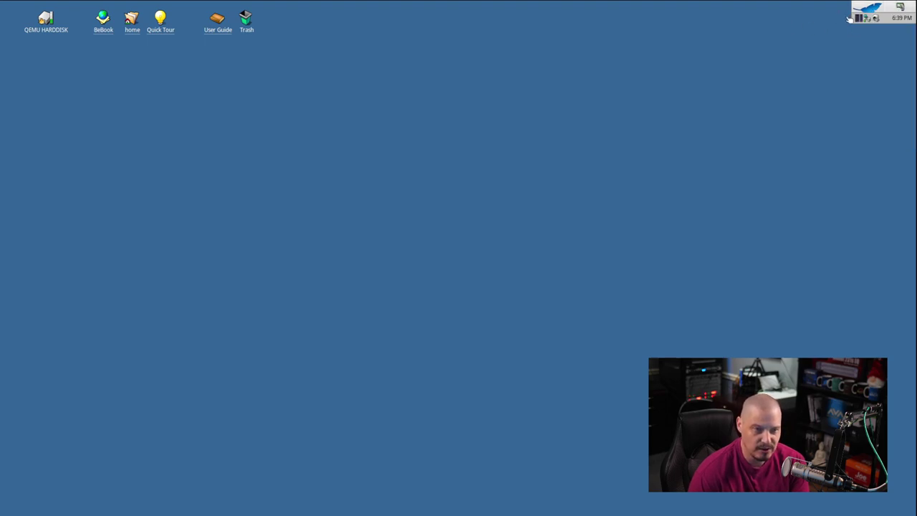
{"action": "mouse_move", "coordinate": [852, 18]}
{"action": "left_mouse_down"}
{"action": "mouse_move", "coordinate": [778, 16]}
{"action": "mouse_move", "coordinate": [852, 18]}
{"action": "left_mouse_up"}
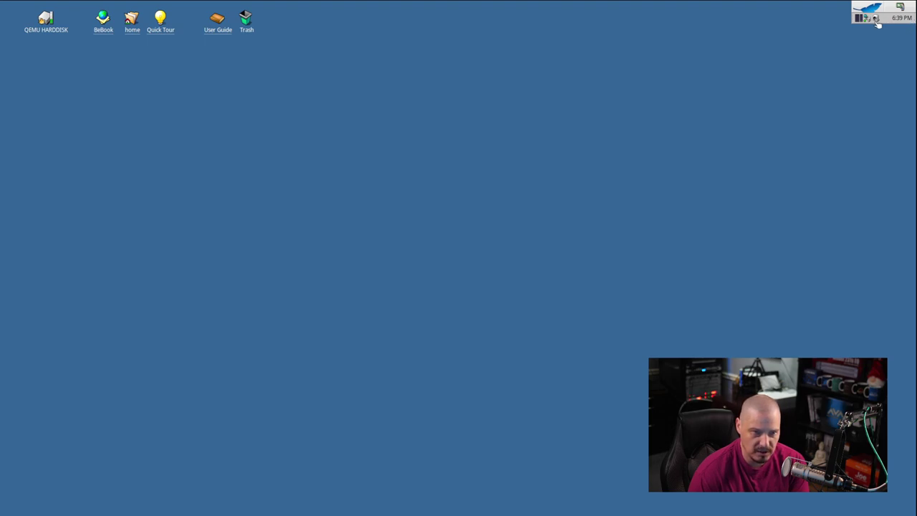
{"action": "left_click", "coordinate": [902, 18]}
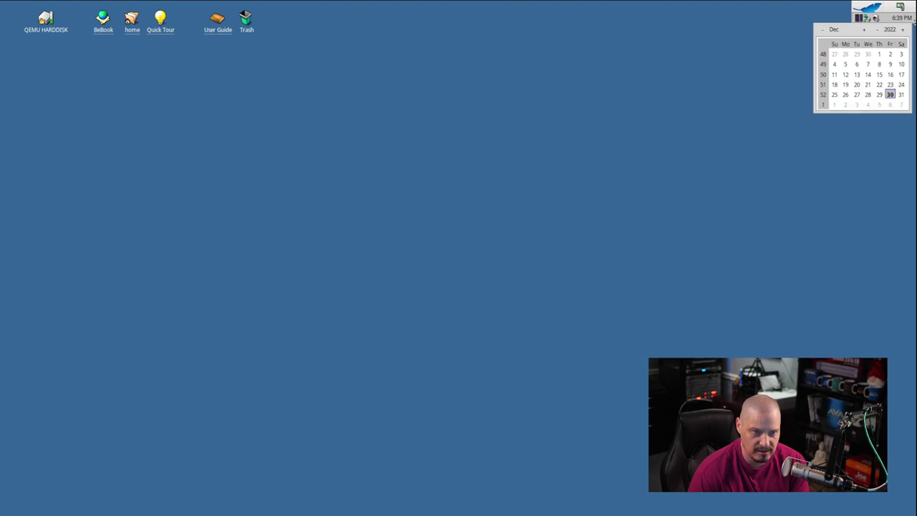
Rearrange the Deskbar into a single row, check its system and running-applications menus, and return it to the two-row layout.
{"action": "mouse_move", "coordinate": [849, 9]}
{"action": "left_mouse_down"}
{"action": "mouse_move", "coordinate": [812, 31]}
{"action": "mouse_move", "coordinate": [851, 15]}
{"action": "left_mouse_up"}
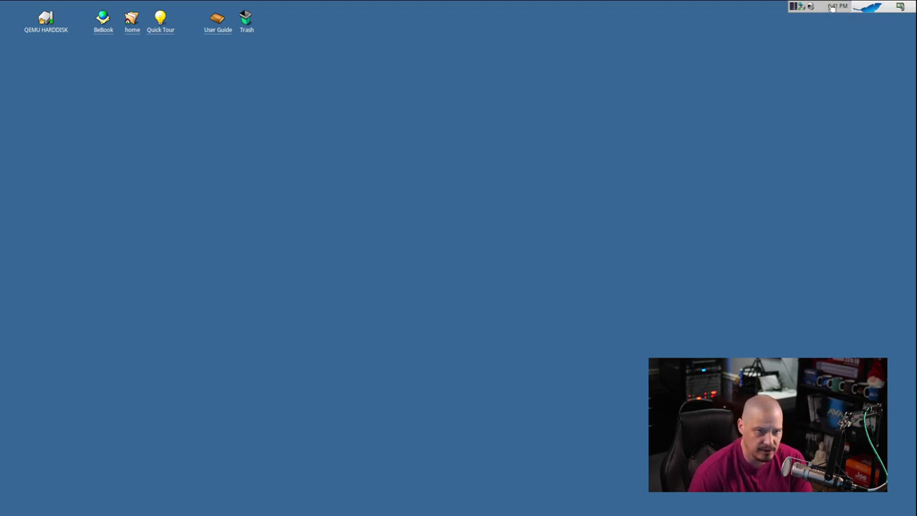
{"action": "left_click", "coordinate": [871, 9]}
{"action": "left_click", "coordinate": [871, 8]}
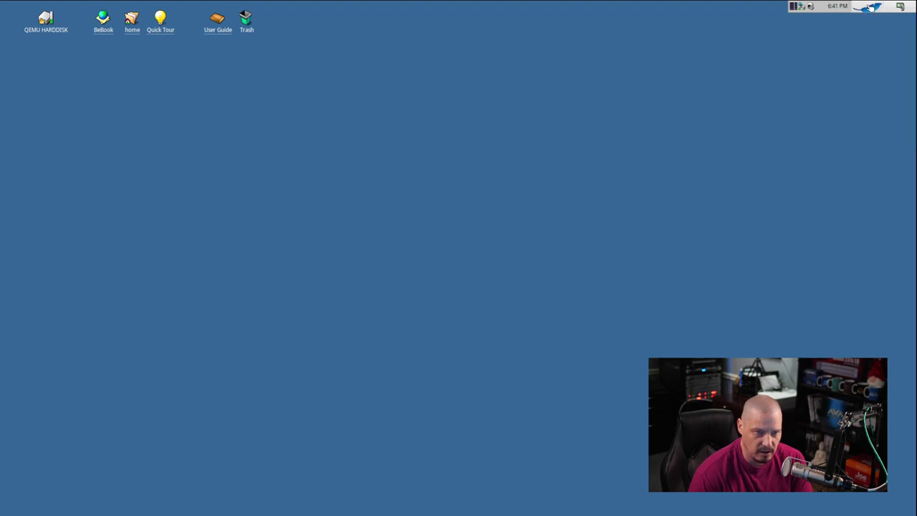
{"action": "left_click", "coordinate": [904, 7]}
{"action": "left_click", "coordinate": [896, 51]}
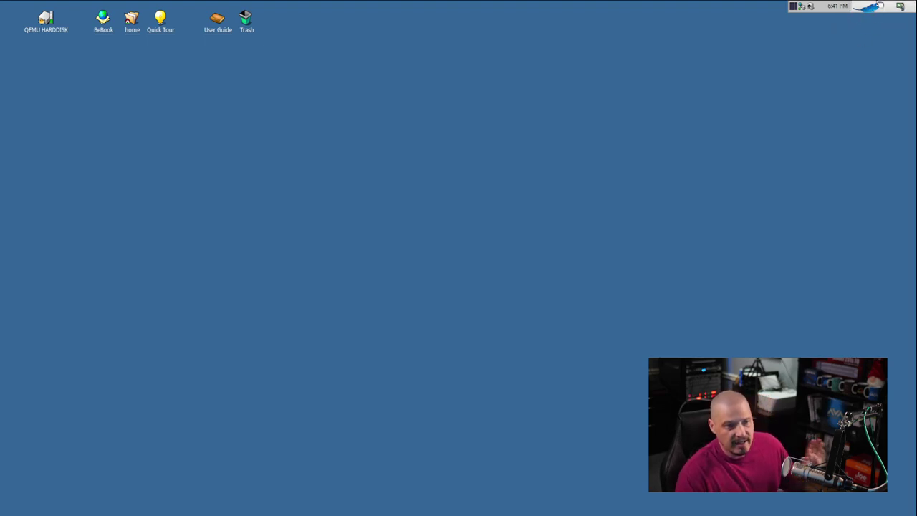
{"action": "left_click", "coordinate": [859, 7]}
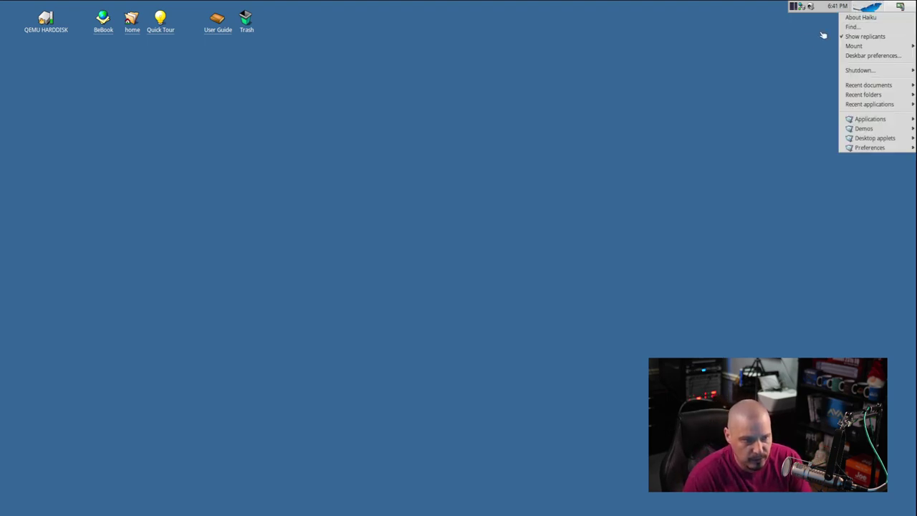
{"action": "left_click", "coordinate": [799, 42]}
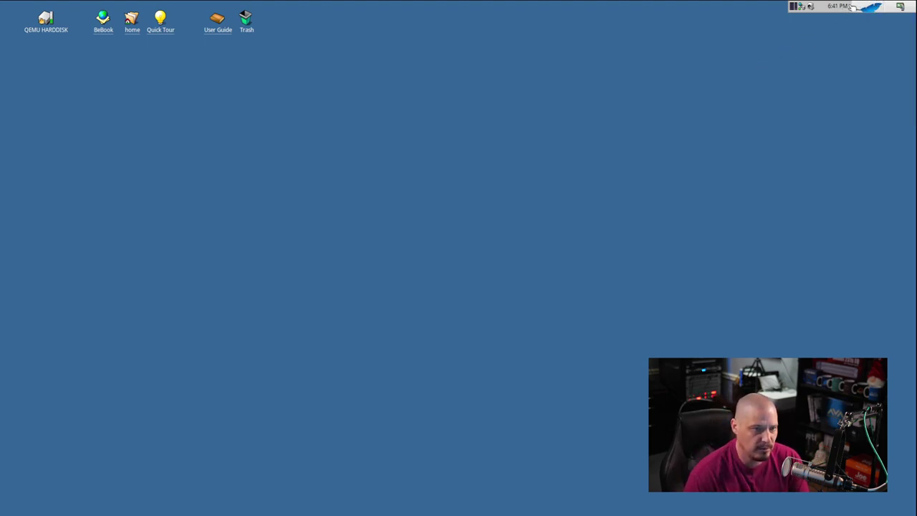
{"action": "left_click_drag", "start_coordinate": [854, 7], "coordinate": [869, 28]}
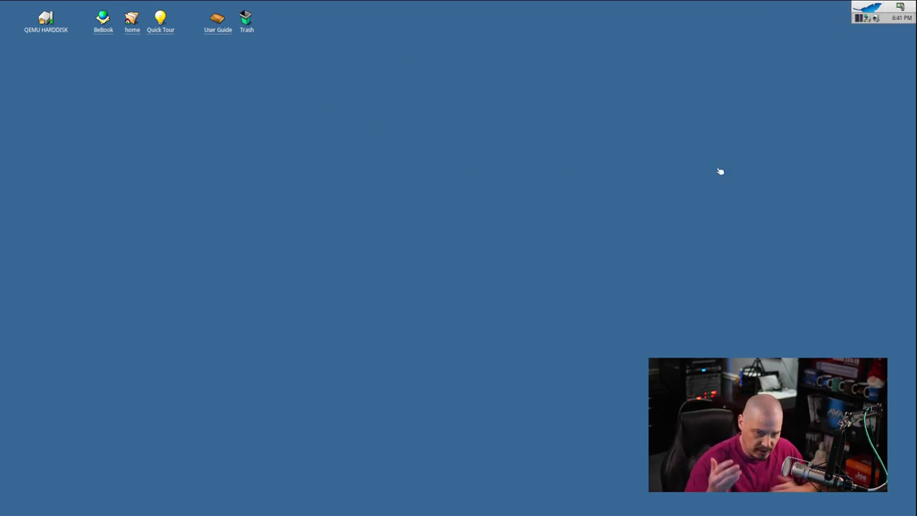
Open the Backgrounds preferences from the desktop's system preferences folder and move its window higher on the desktop.
{"action": "right_click", "coordinate": [344, 80]}
{"action": "mouse_move", "coordinate": [395, 77]}
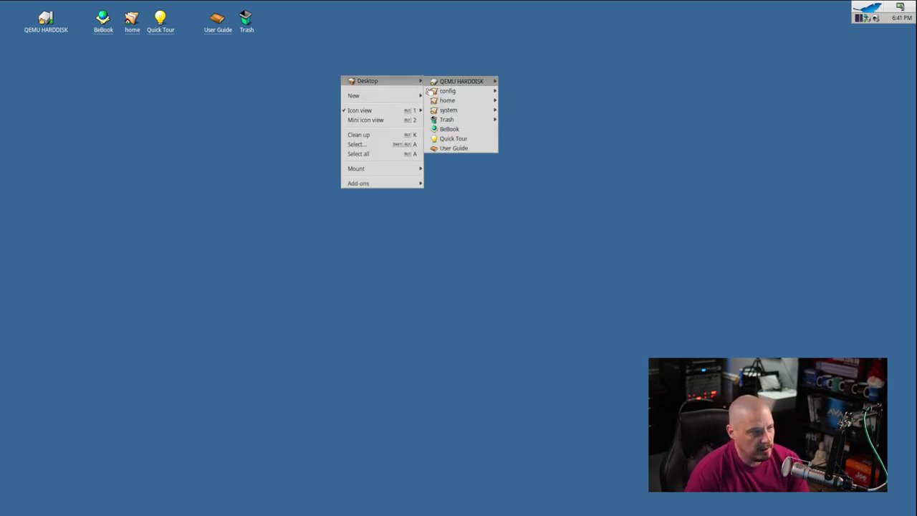
{"action": "mouse_move", "coordinate": [483, 114]}
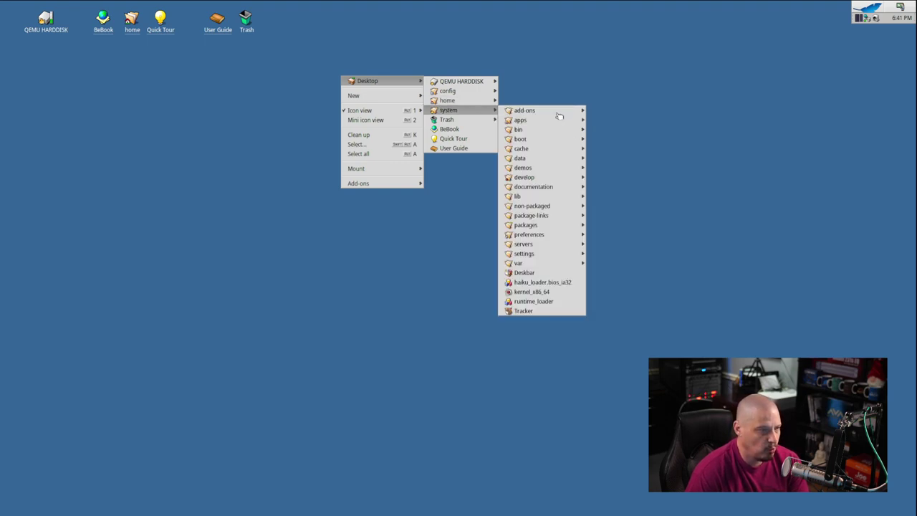
{"action": "mouse_move", "coordinate": [563, 254]}
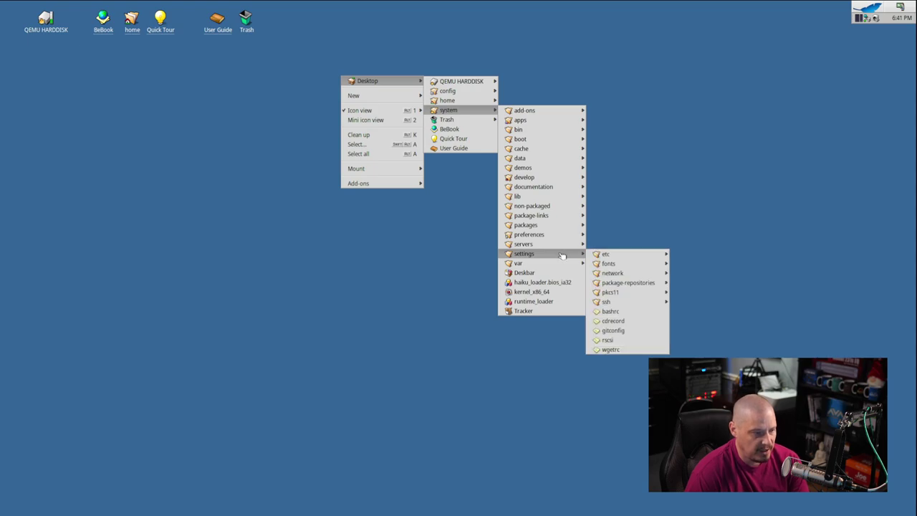
{"action": "mouse_move", "coordinate": [571, 236]}
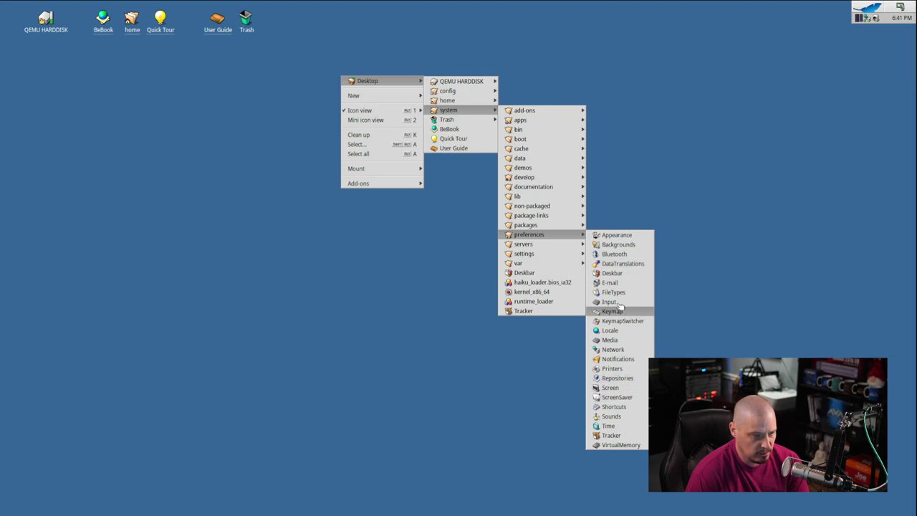
{"action": "left_click", "coordinate": [617, 244]}
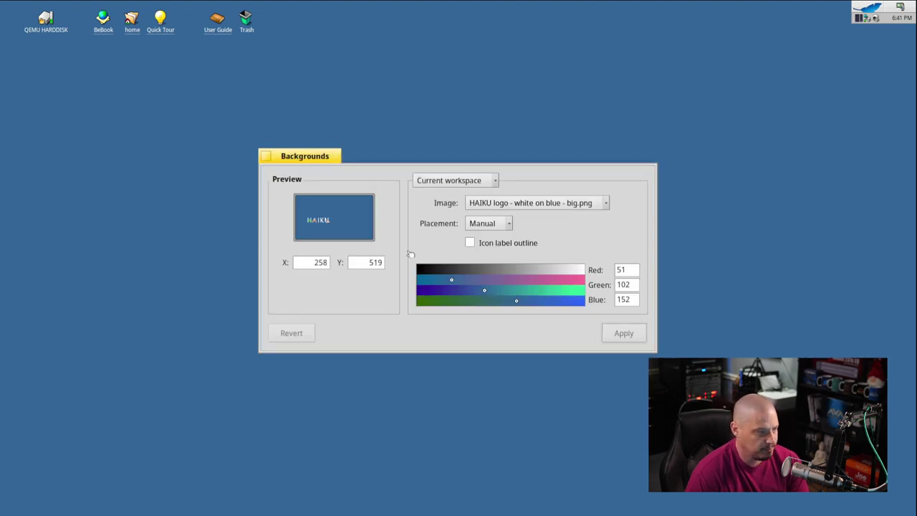
{"action": "left_click_drag", "start_coordinate": [313, 154], "coordinate": [394, 98]}
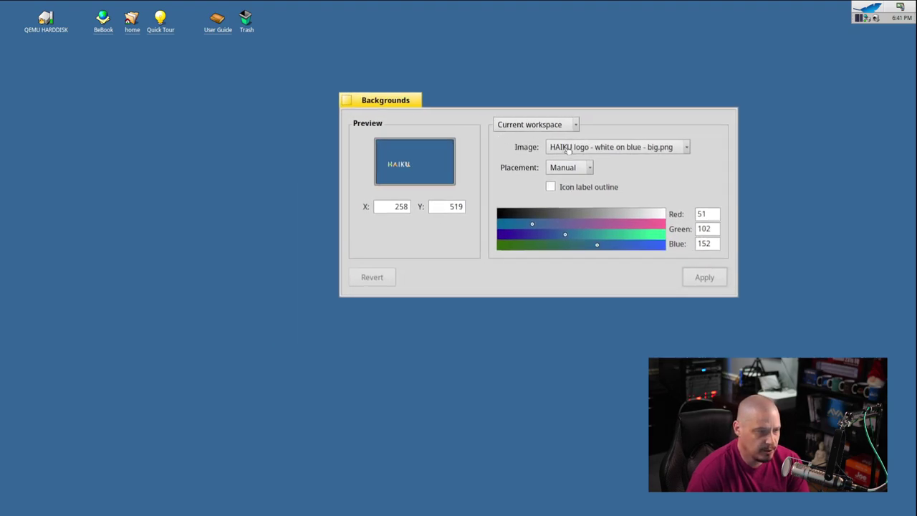
Set the background logo's manual position to X 0, Y 0 and apply it.
{"action": "double_click", "coordinate": [393, 206]}
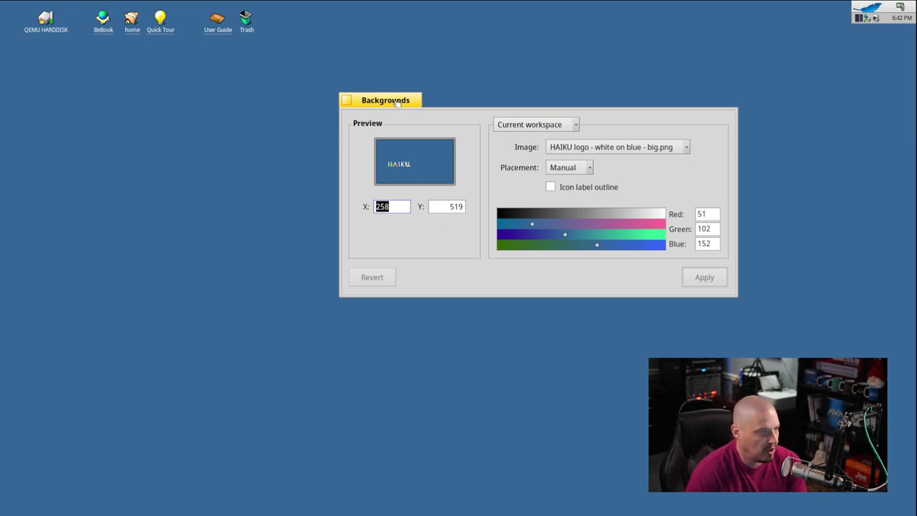
{"action": "left_click_drag", "start_coordinate": [394, 102], "coordinate": [405, 139]}
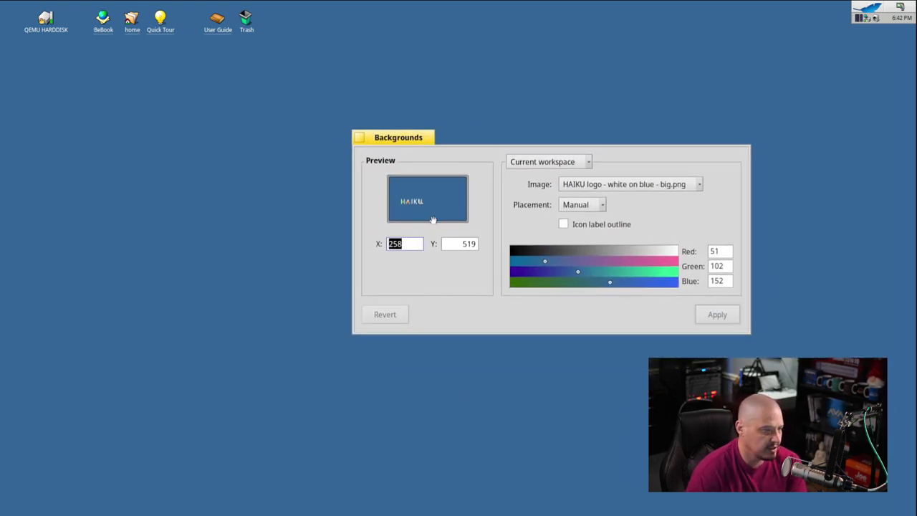
{"action": "type", "text": "0"}
{"action": "double_click", "coordinate": [467, 243]}
{"action": "type", "text": "0"}
{"action": "key", "text": "Return"}
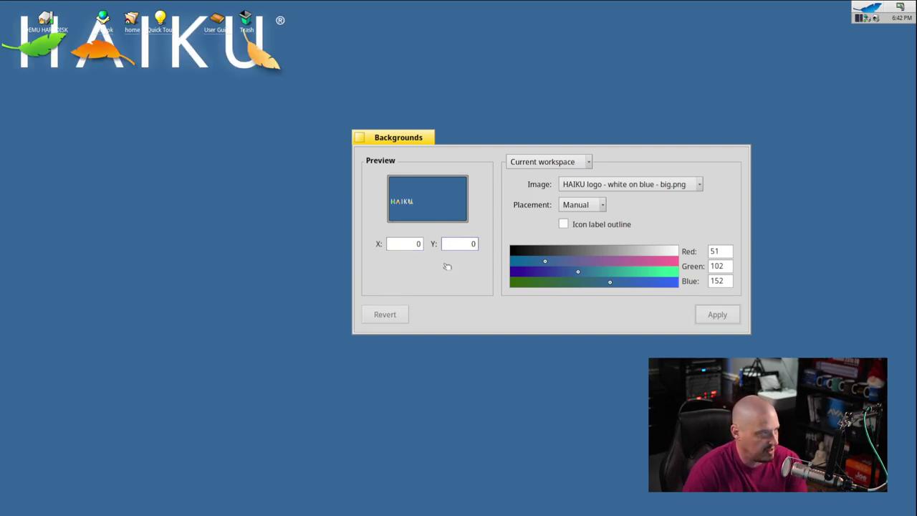
Set the background logo's manual position to X 200, Y 200 and apply it.
{"action": "left_click", "coordinate": [415, 244]}
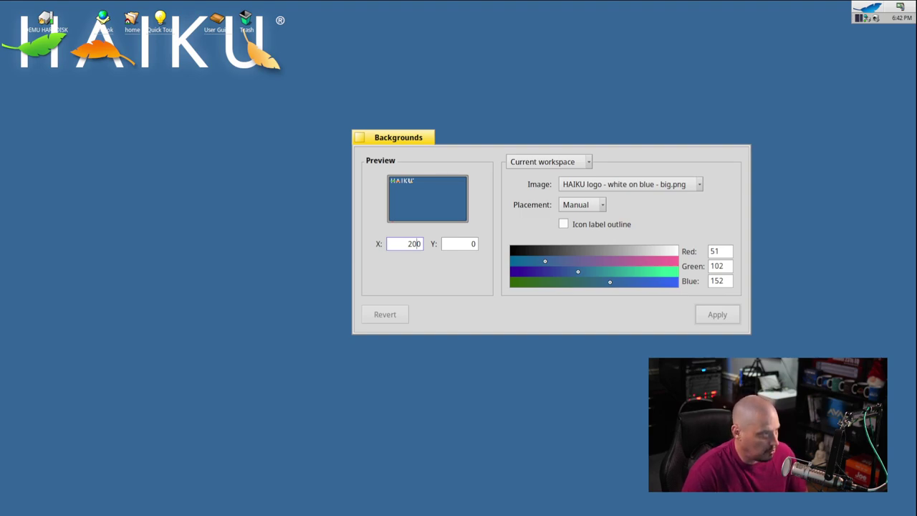
{"action": "left_click", "coordinate": [473, 244]}
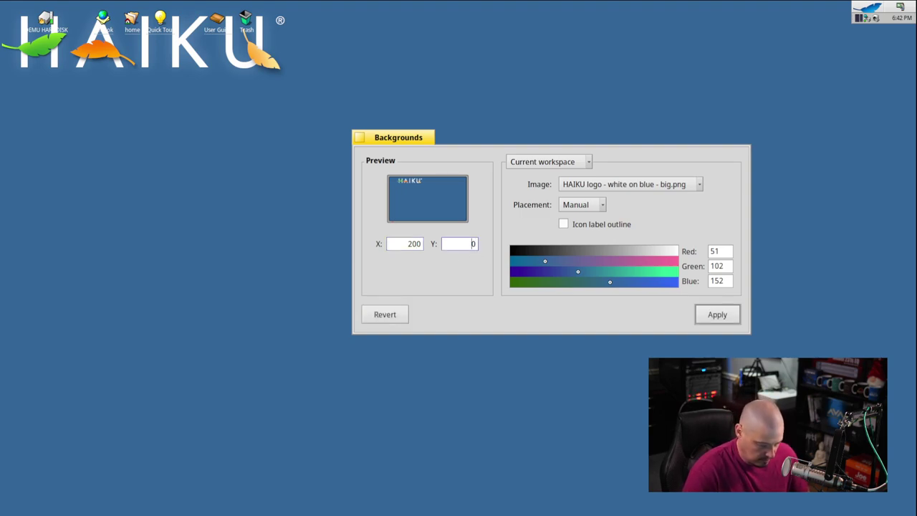
{"action": "key", "text": "Return"}
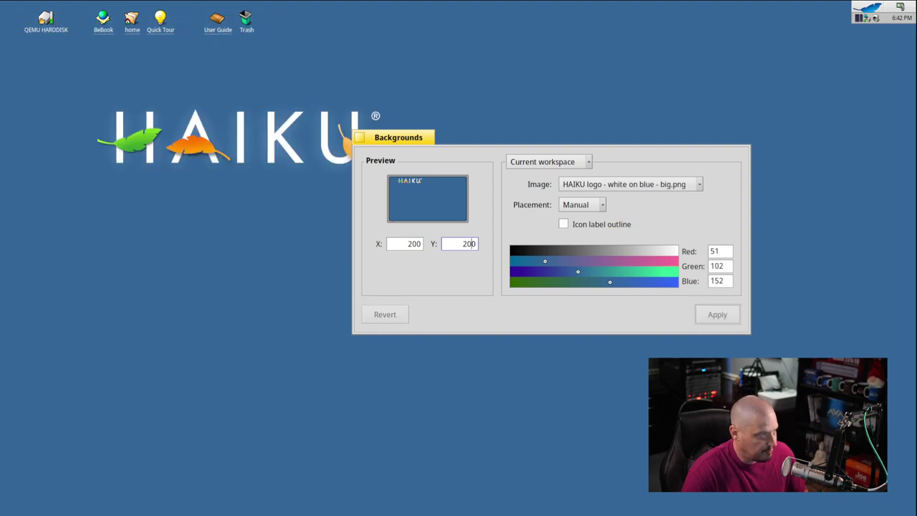
Move the Backgrounds window clear of the logo and try a position further along both axes, with Y at 500.
{"action": "left_click_drag", "start_coordinate": [393, 146], "coordinate": [490, 217]}
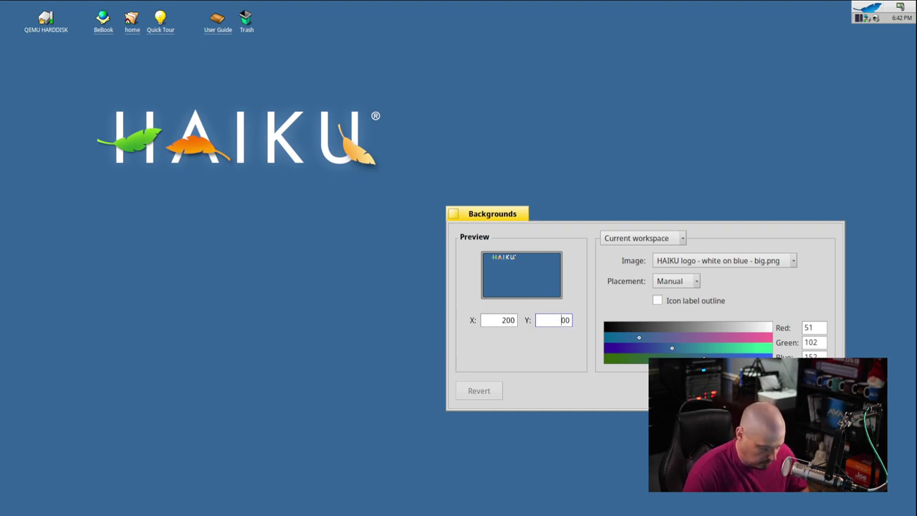
{"action": "left_click", "coordinate": [506, 319]}
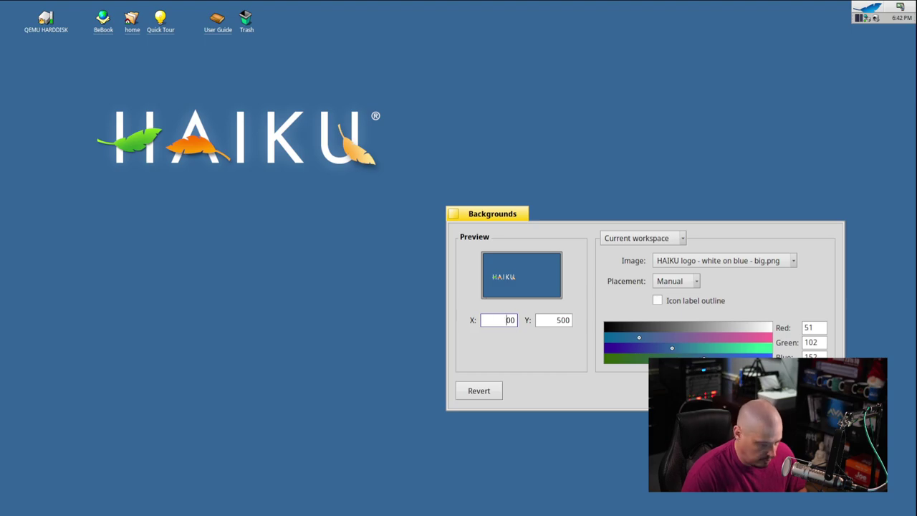
Uncover the logo by moving the Backgrounds window away, and apply the manual position X 400, Y 400.
{"action": "left_click_drag", "start_coordinate": [499, 215], "coordinate": [624, 141]}
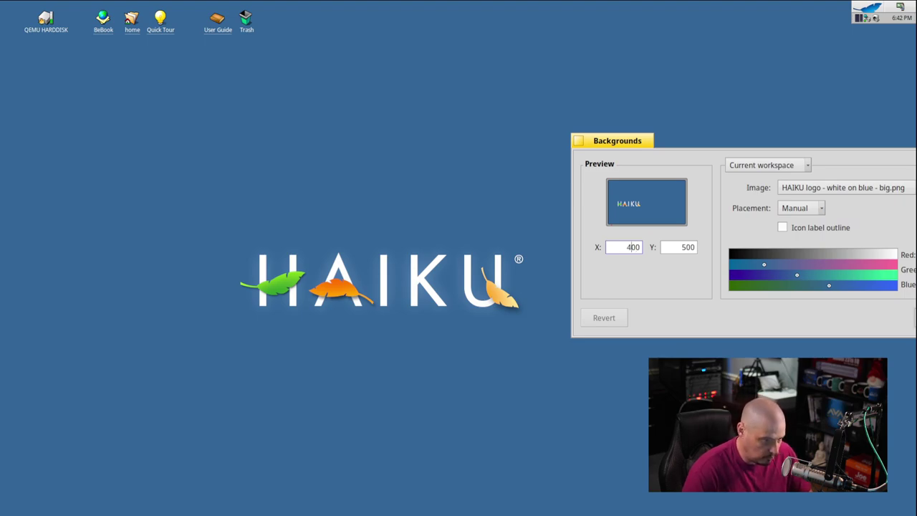
{"action": "left_click", "coordinate": [686, 247]}
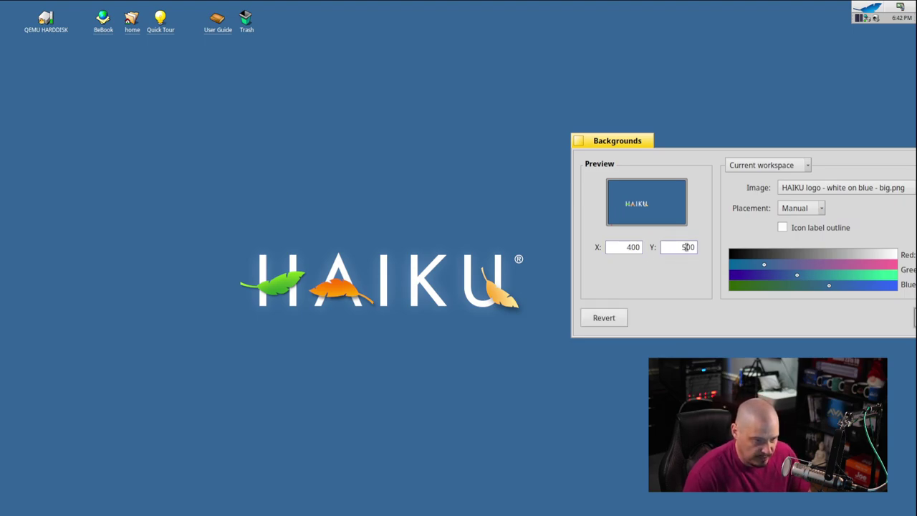
{"action": "type", "text": "4"}
{"action": "key", "text": "Return"}
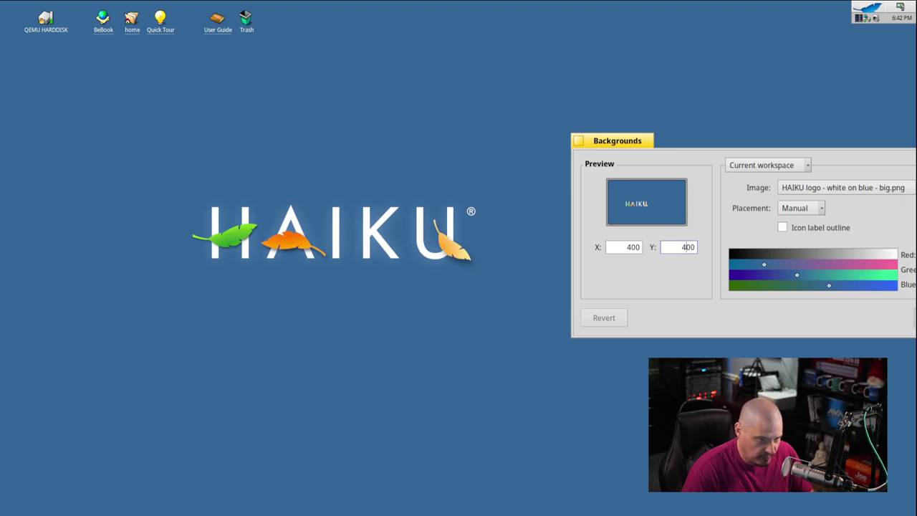
Browse the artwork folder for other background images, cancel the file selection, and close the Backgrounds preferences.
{"action": "left_click_drag", "start_coordinate": [621, 142], "coordinate": [303, 90]}
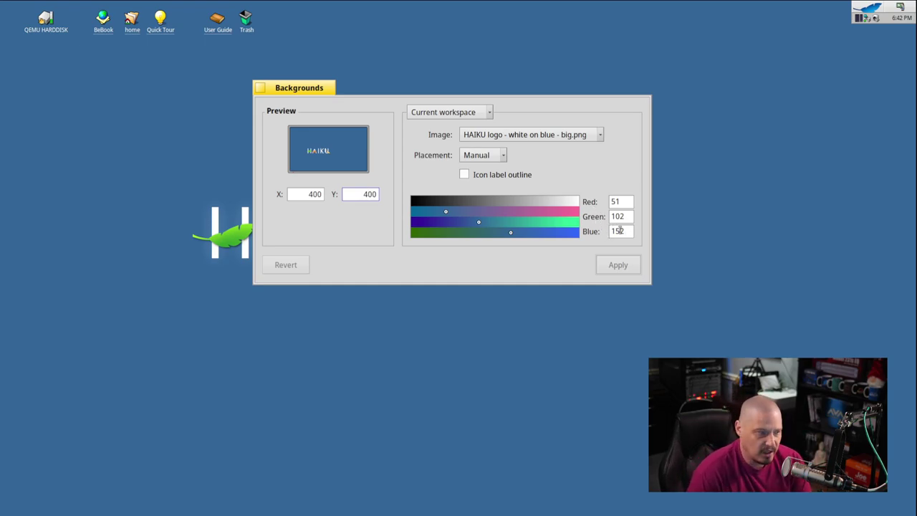
{"action": "left_click", "coordinate": [550, 133]}
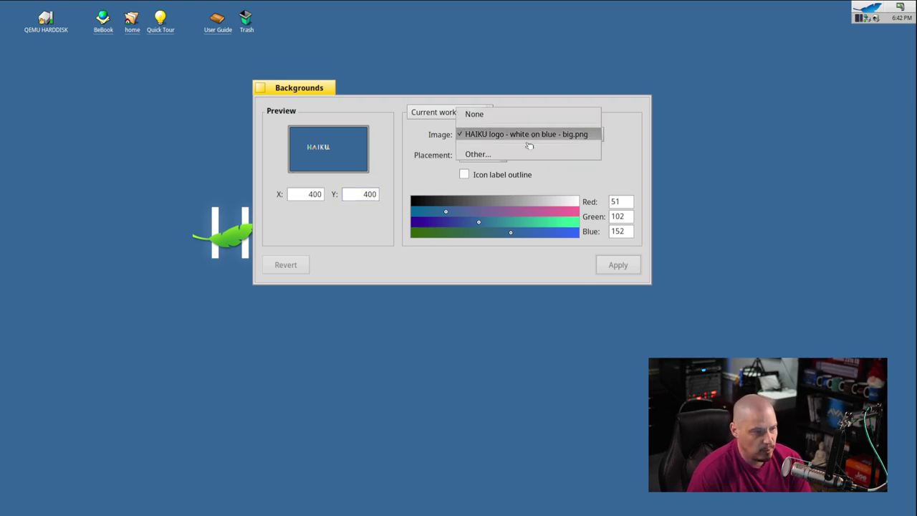
{"action": "left_click", "coordinate": [501, 155]}
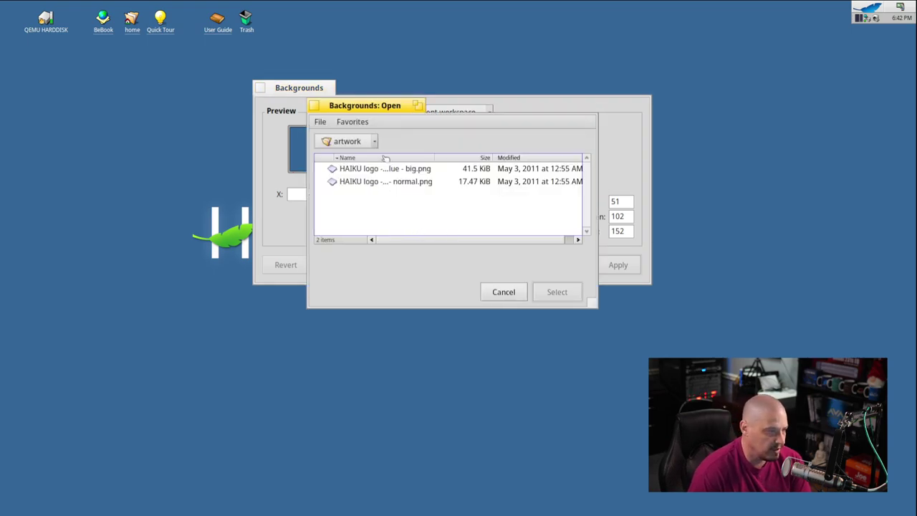
{"action": "left_click", "coordinate": [369, 141]}
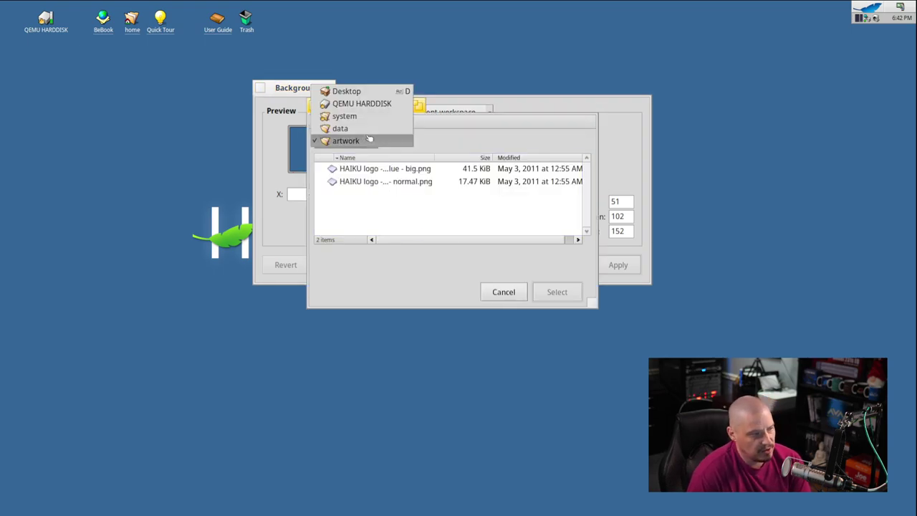
{"action": "left_click", "coordinate": [432, 231]}
{"action": "left_click", "coordinate": [510, 292]}
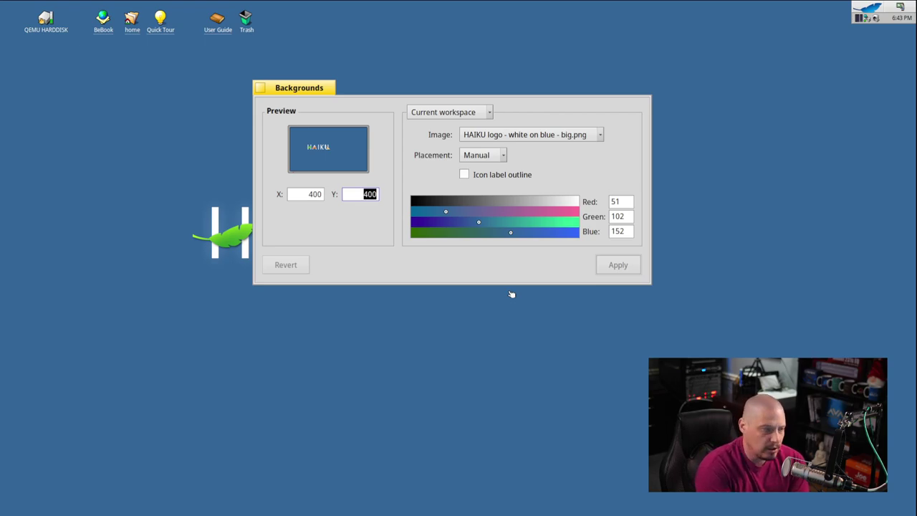
{"action": "left_click", "coordinate": [261, 90]}
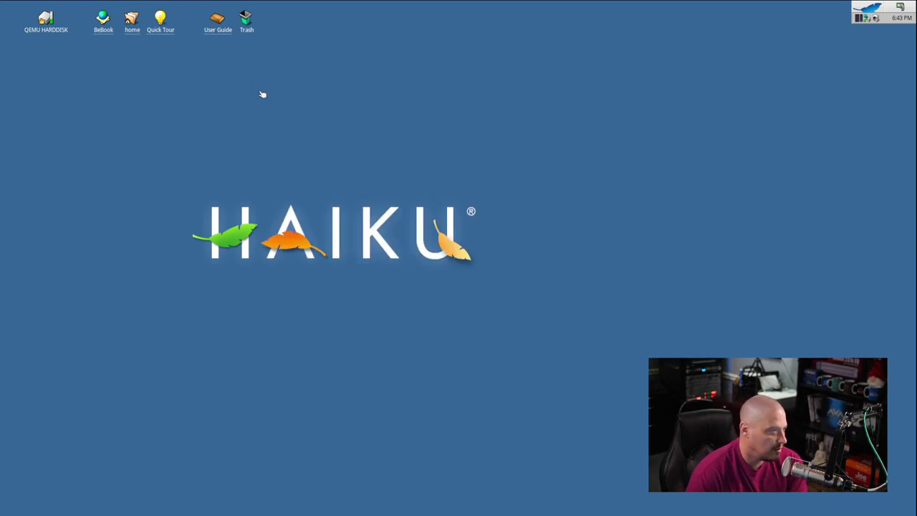